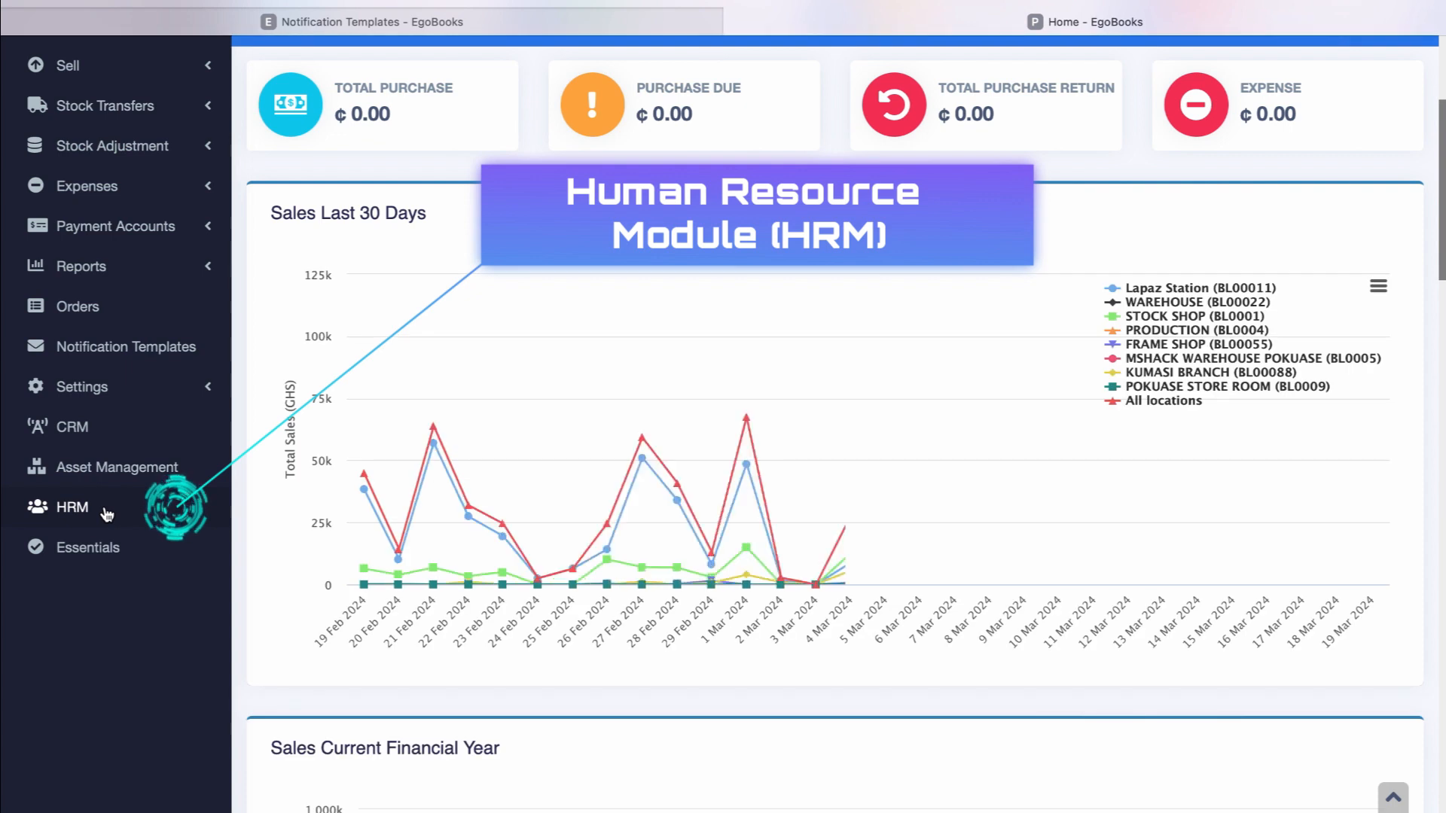
# - Open the HRM module and review the users, leaves, holidays and attendance summaries on its dashboard
pyautogui.click(65, 513)
pyautogui.scroll(4, 641, 454)
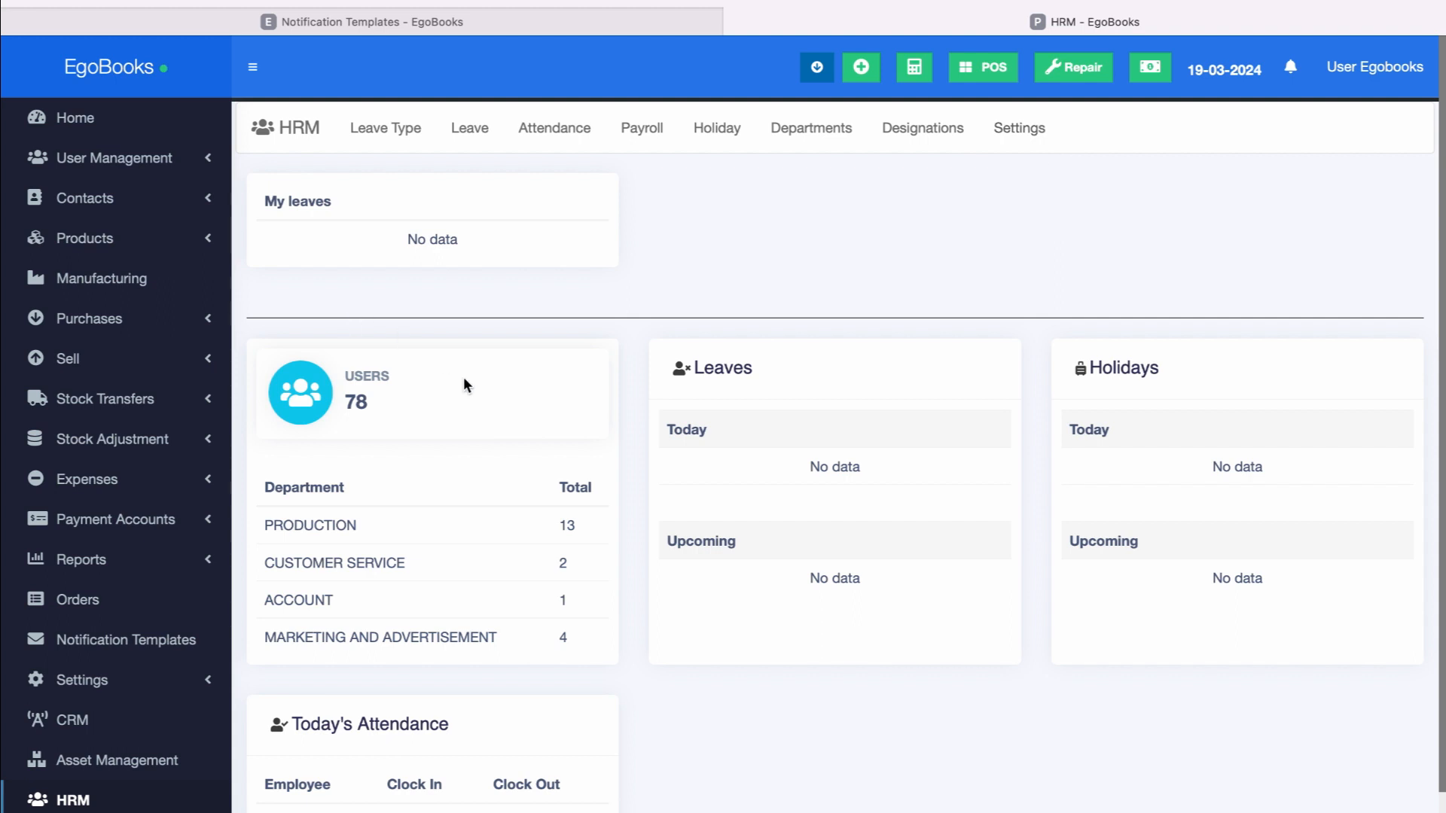
pyautogui.scroll(-2, 860, 406)
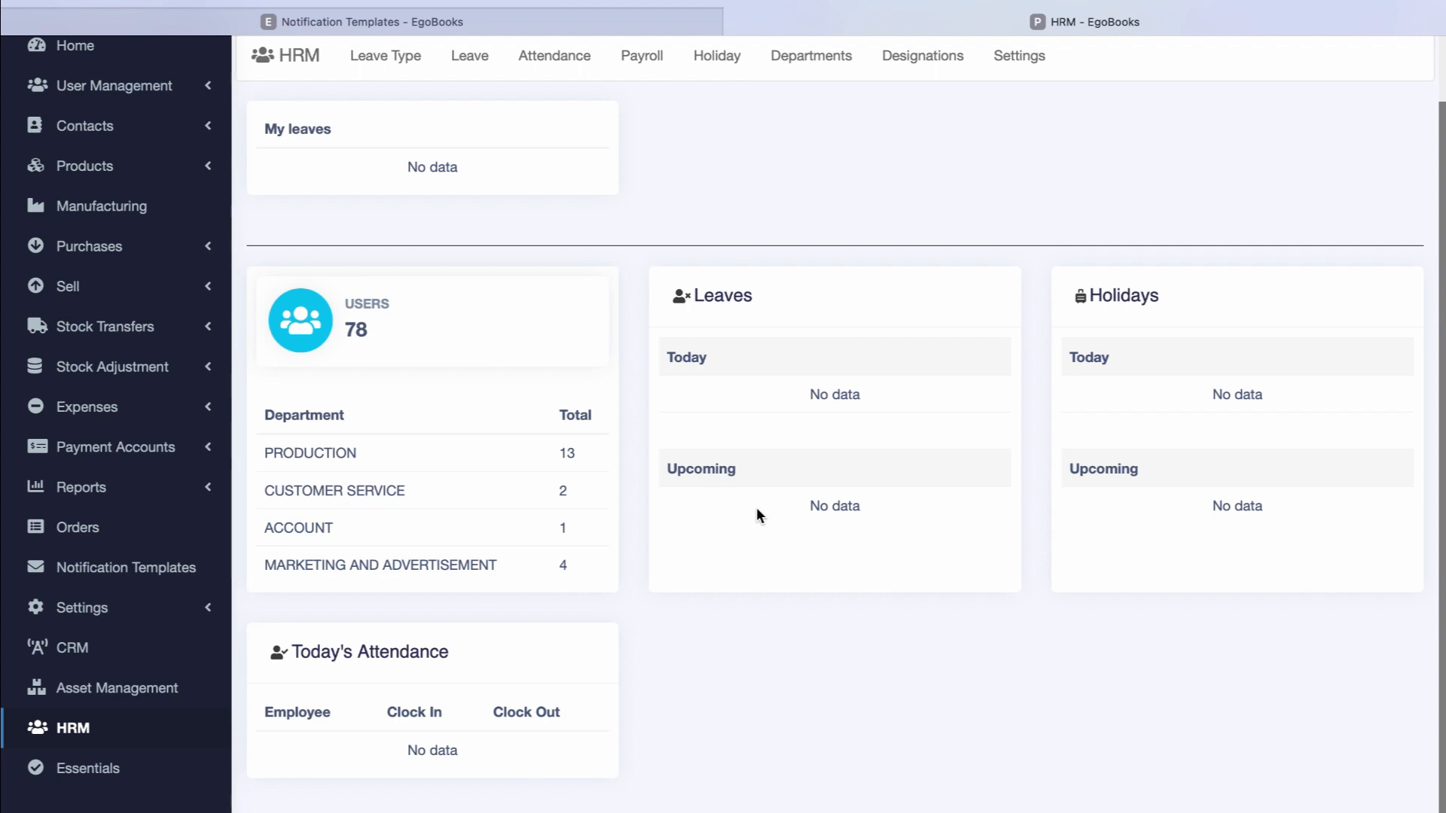
pyautogui.scroll(1, 926, 341)
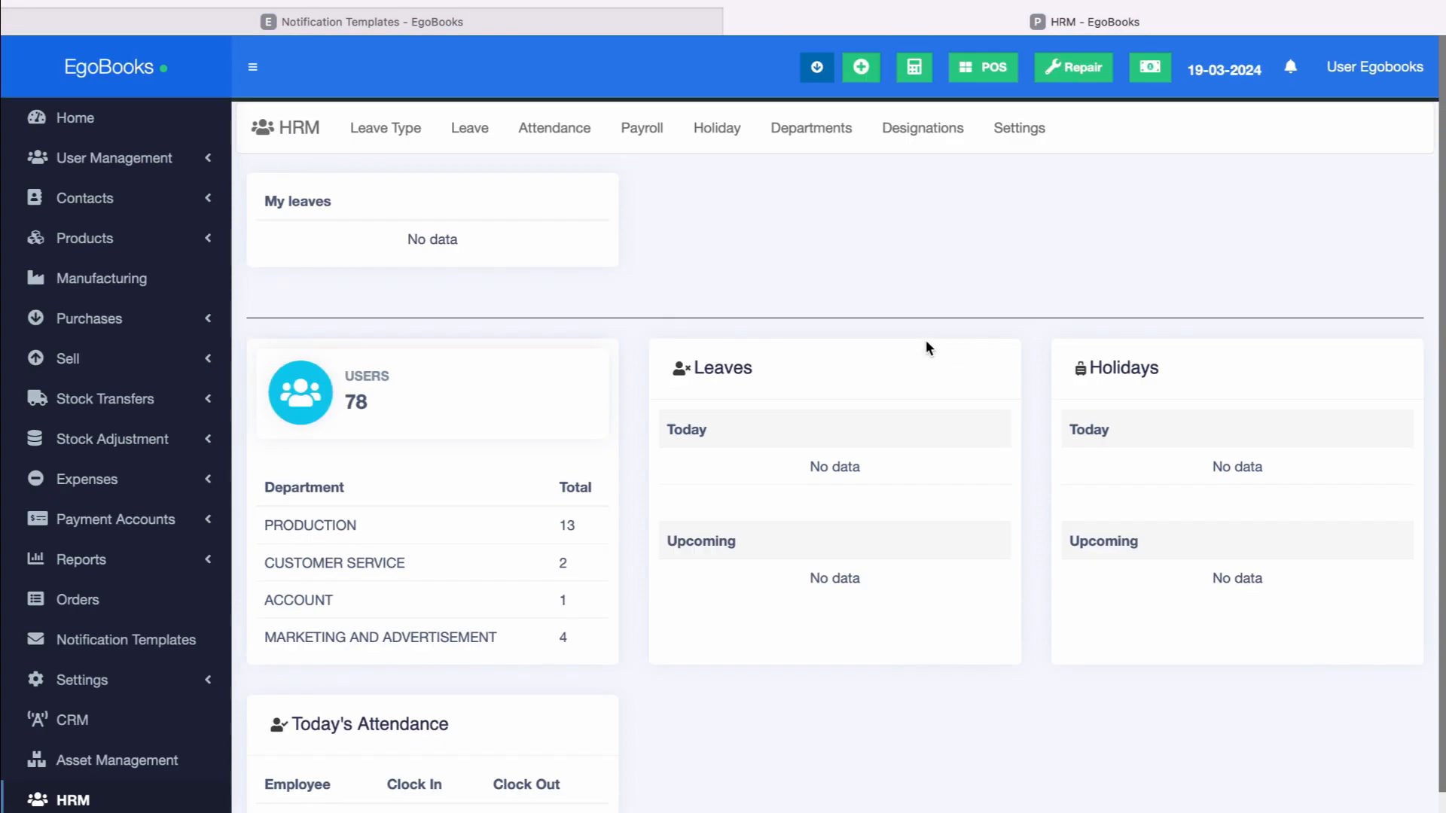
# - Add a leave type named "Maternal leave" with a max leave count of 1 per current financial year and save it
pyautogui.click(408, 138)
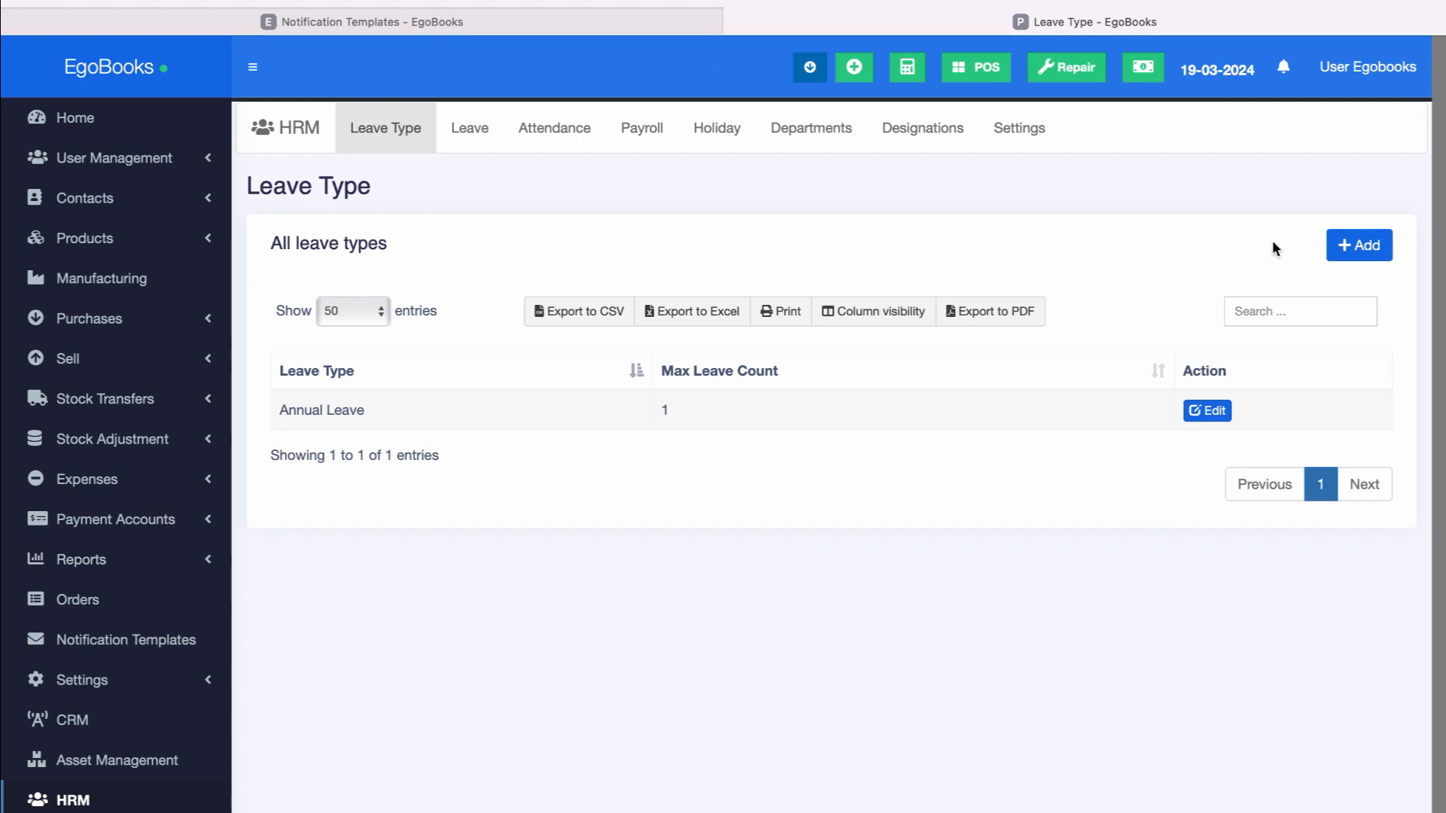
pyautogui.click(1347, 256)
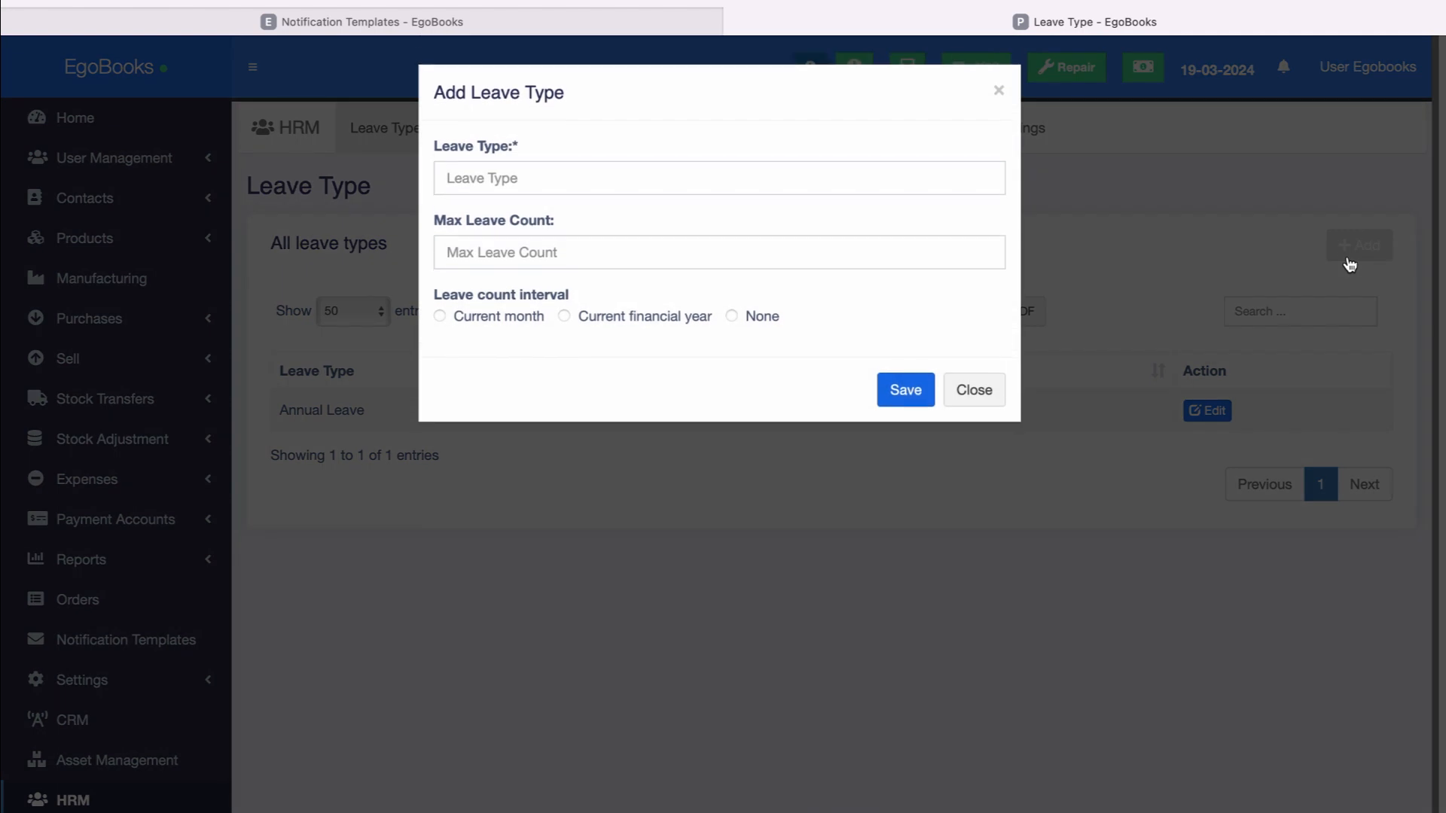
pyautogui.click(582, 192)
pyautogui.write('Mater')
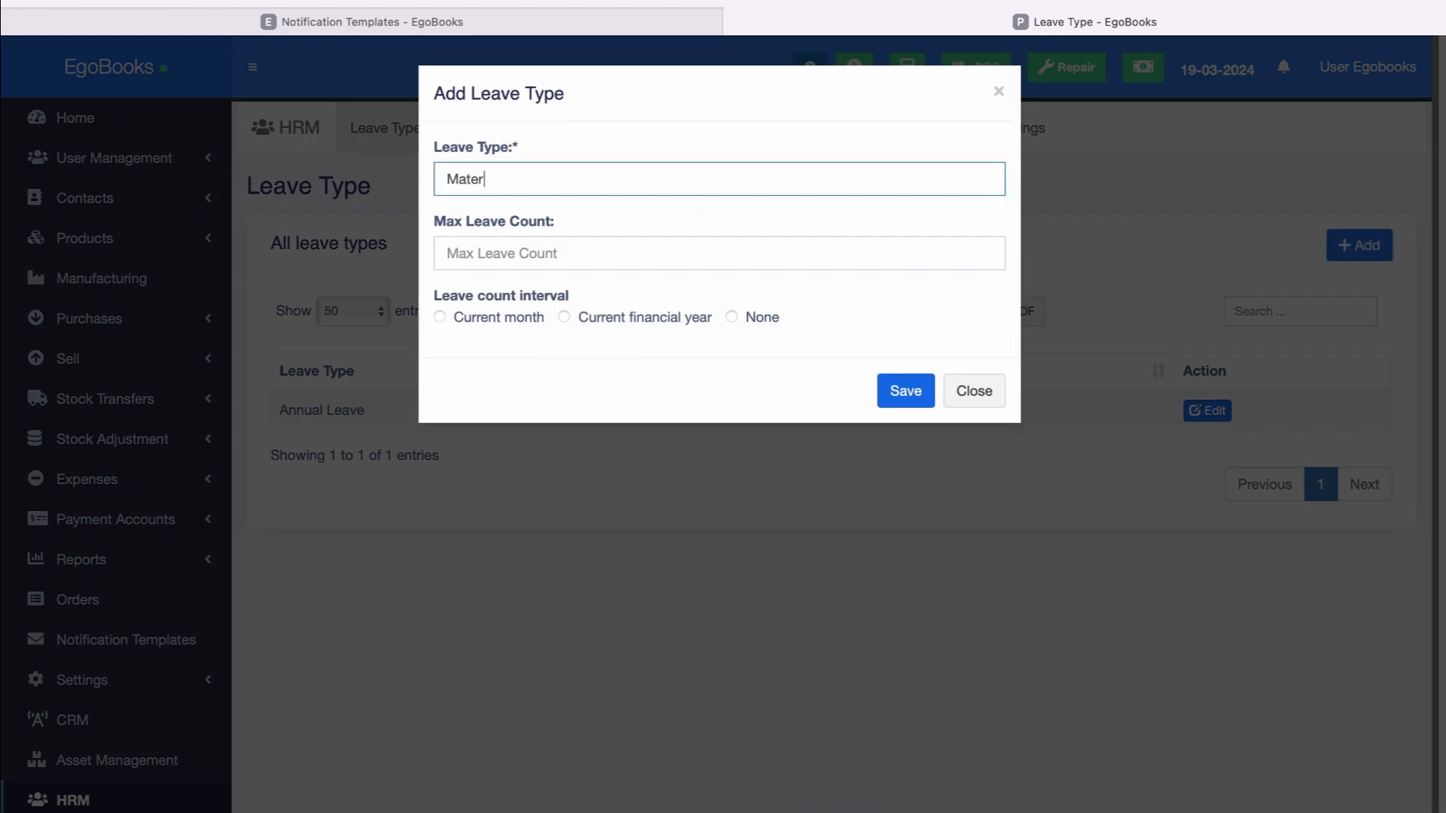
pyautogui.write('nal leave')
pyautogui.click(508, 256)
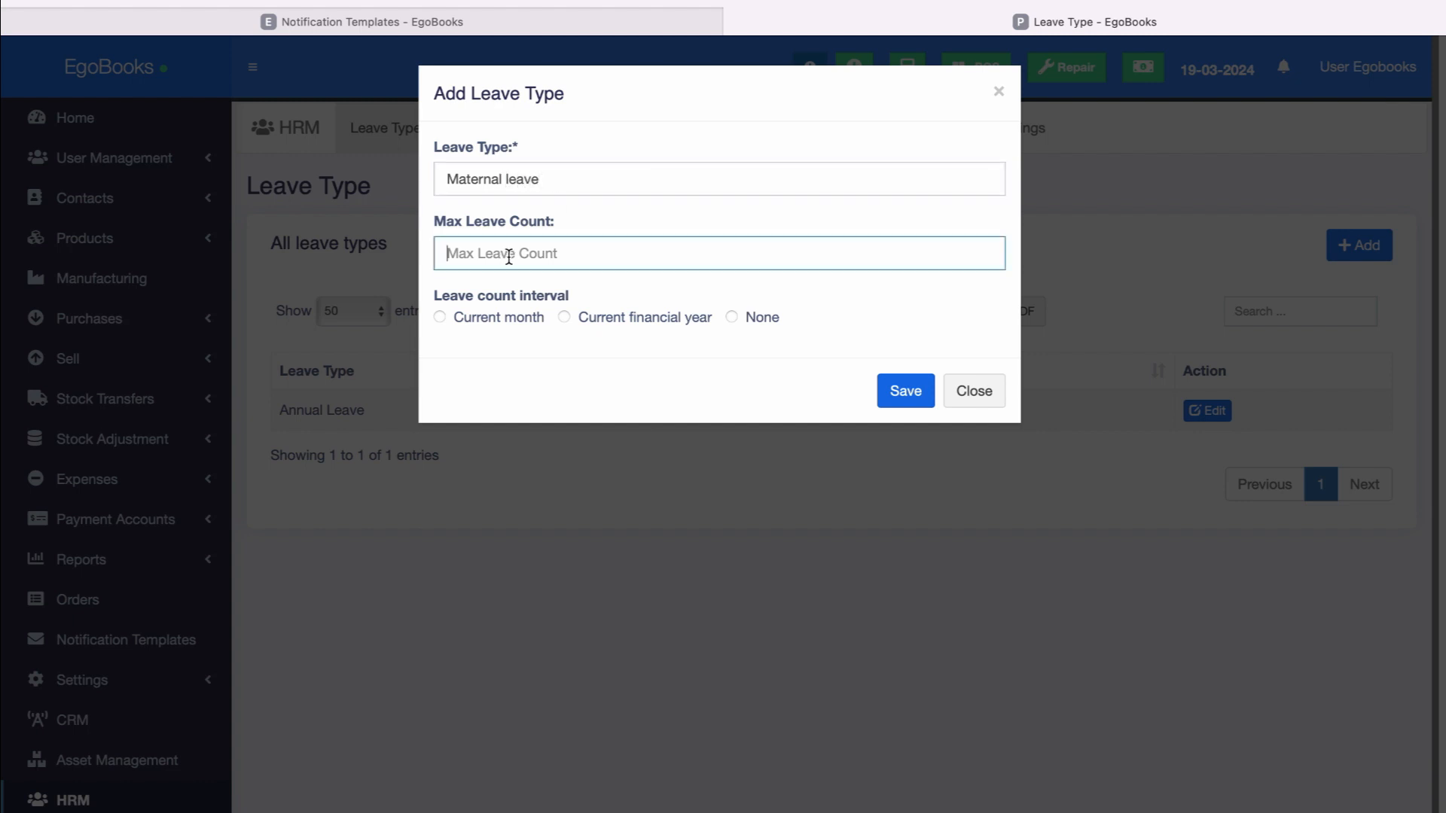
pyautogui.write('1')
pyautogui.click(570, 320)
pyautogui.click(902, 391)
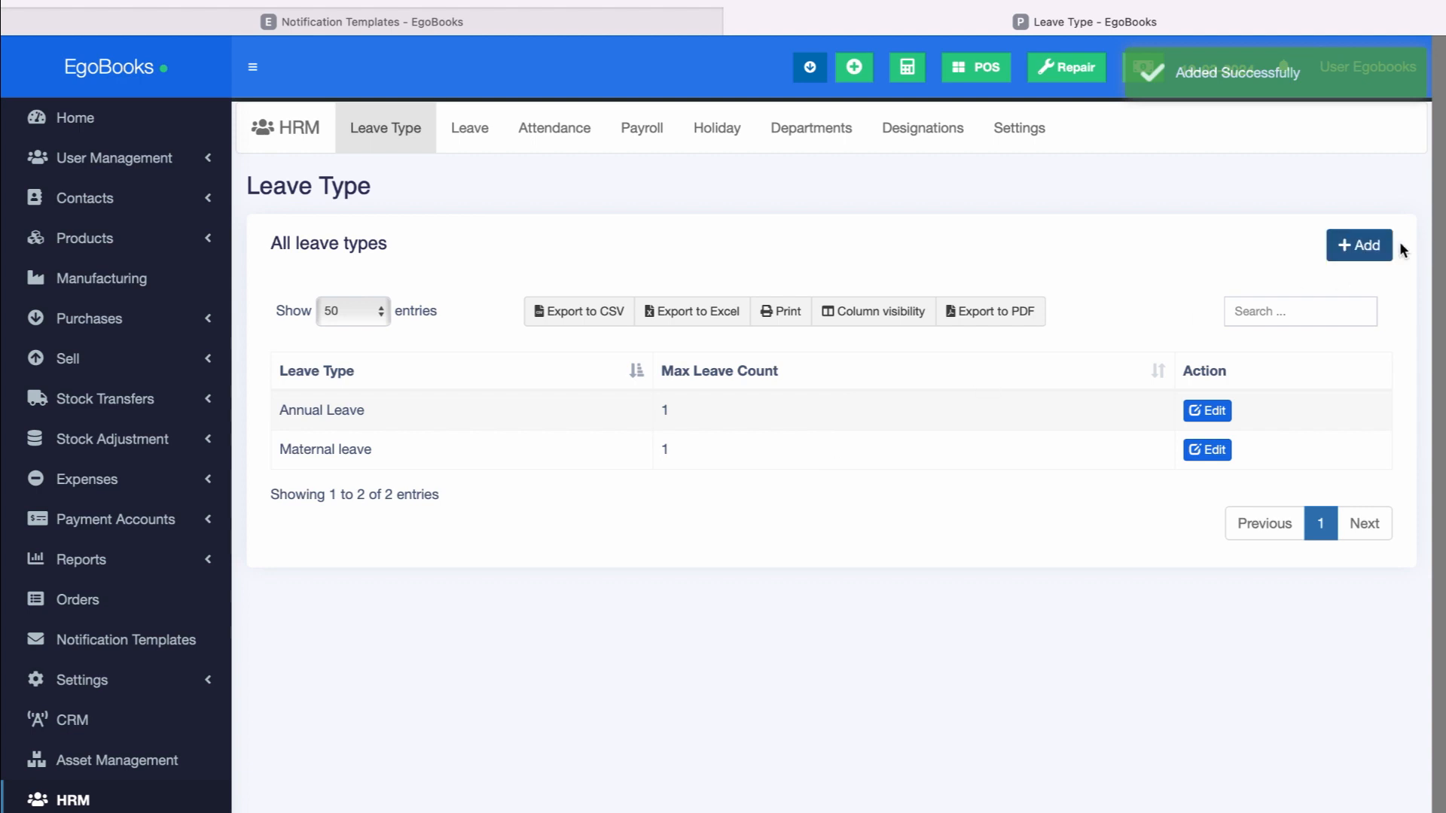
pyautogui.click(1376, 248)
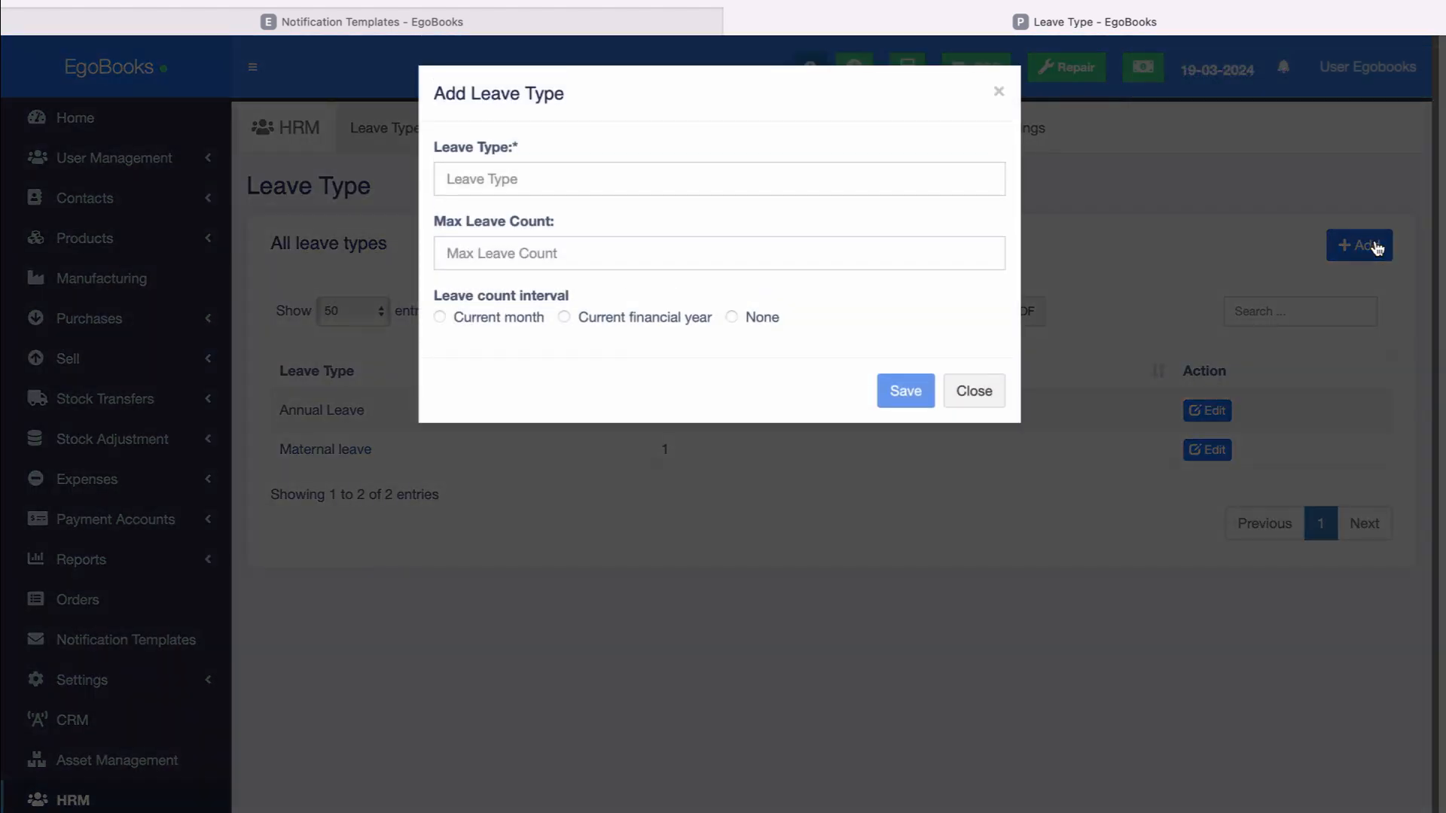
pyautogui.click(530, 186)
pyautogui.write('weekw')
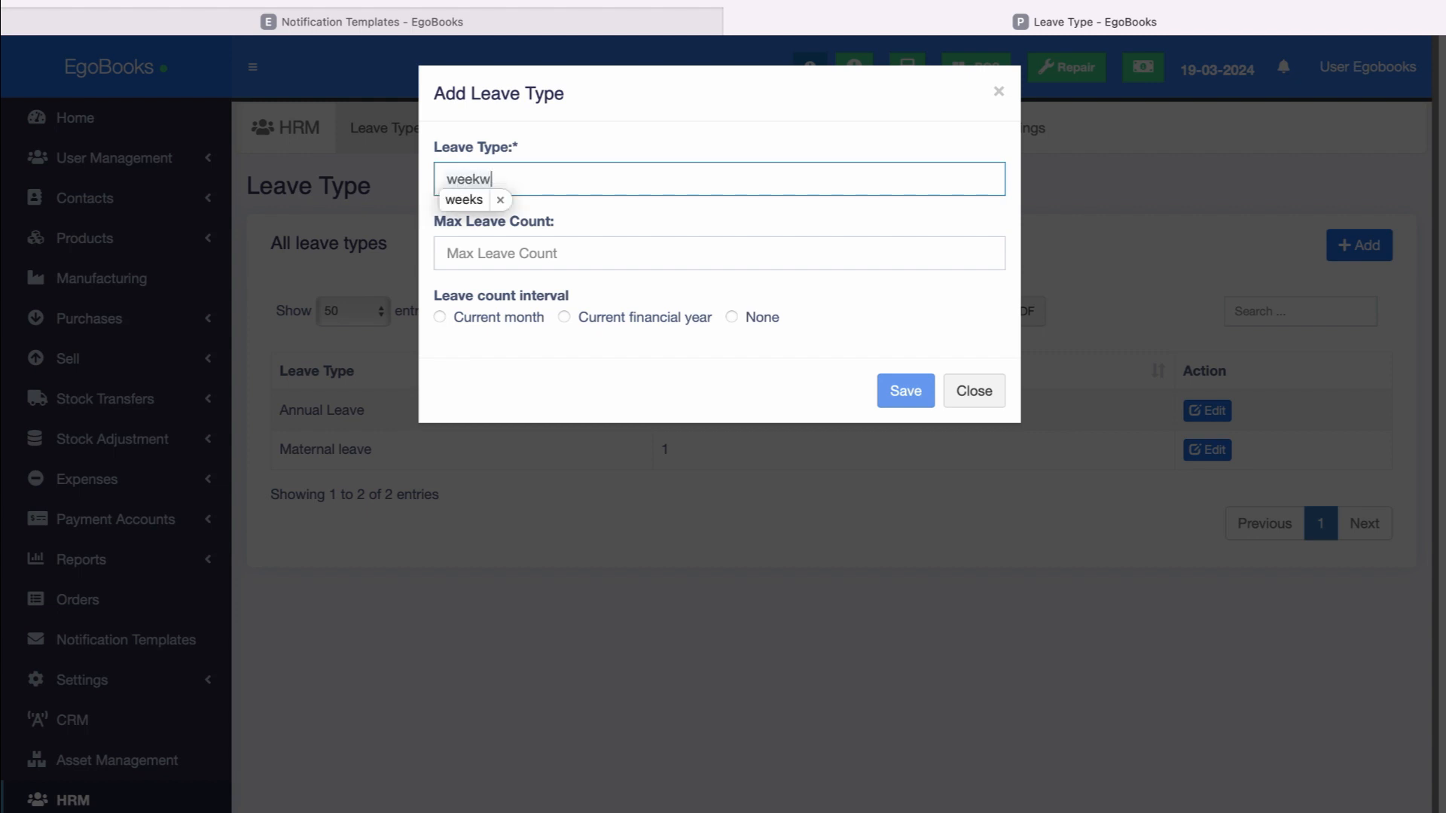
pyautogui.press('BackSpace')
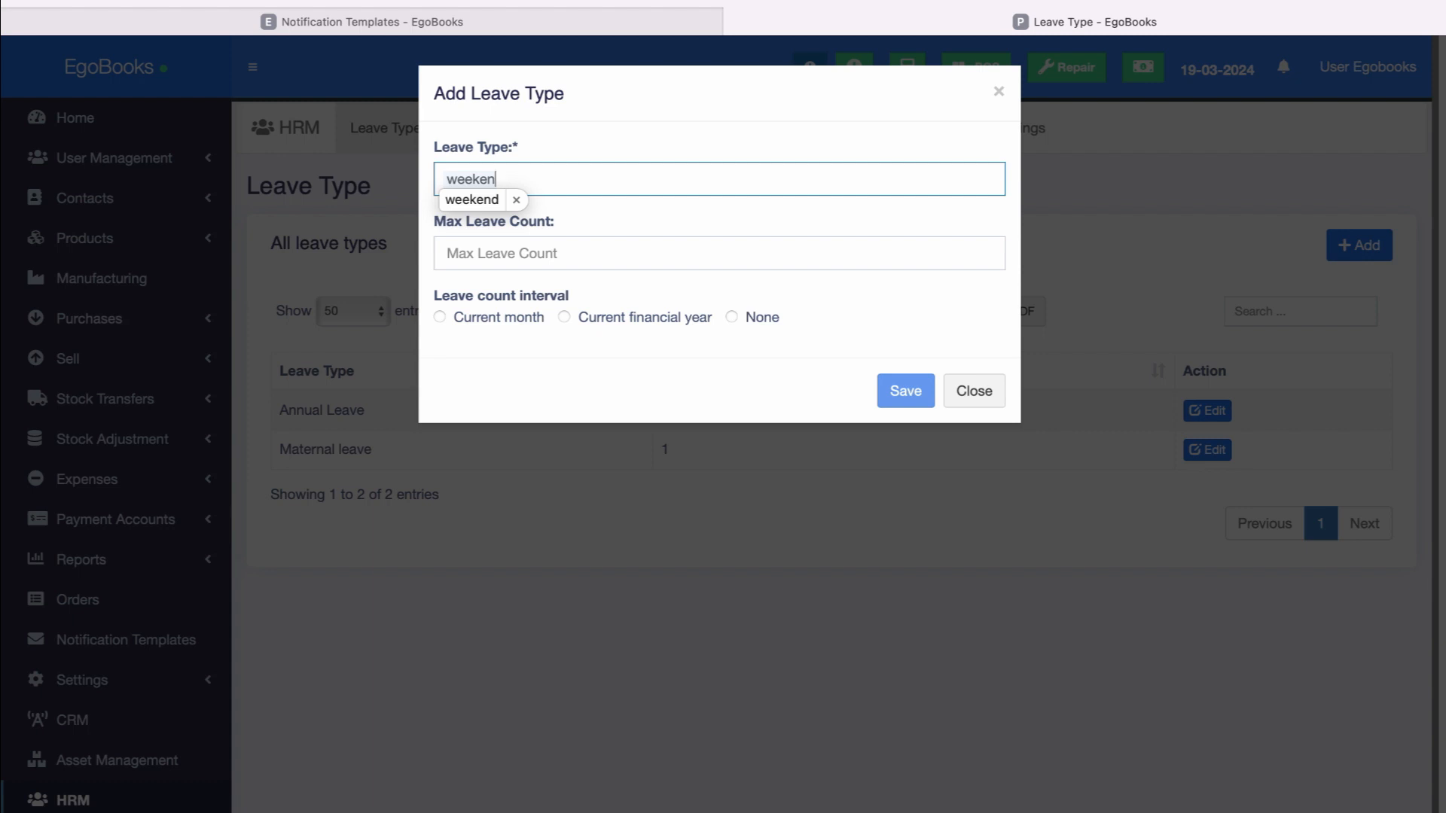
pyautogui.write('d')
pyautogui.click(563, 260)
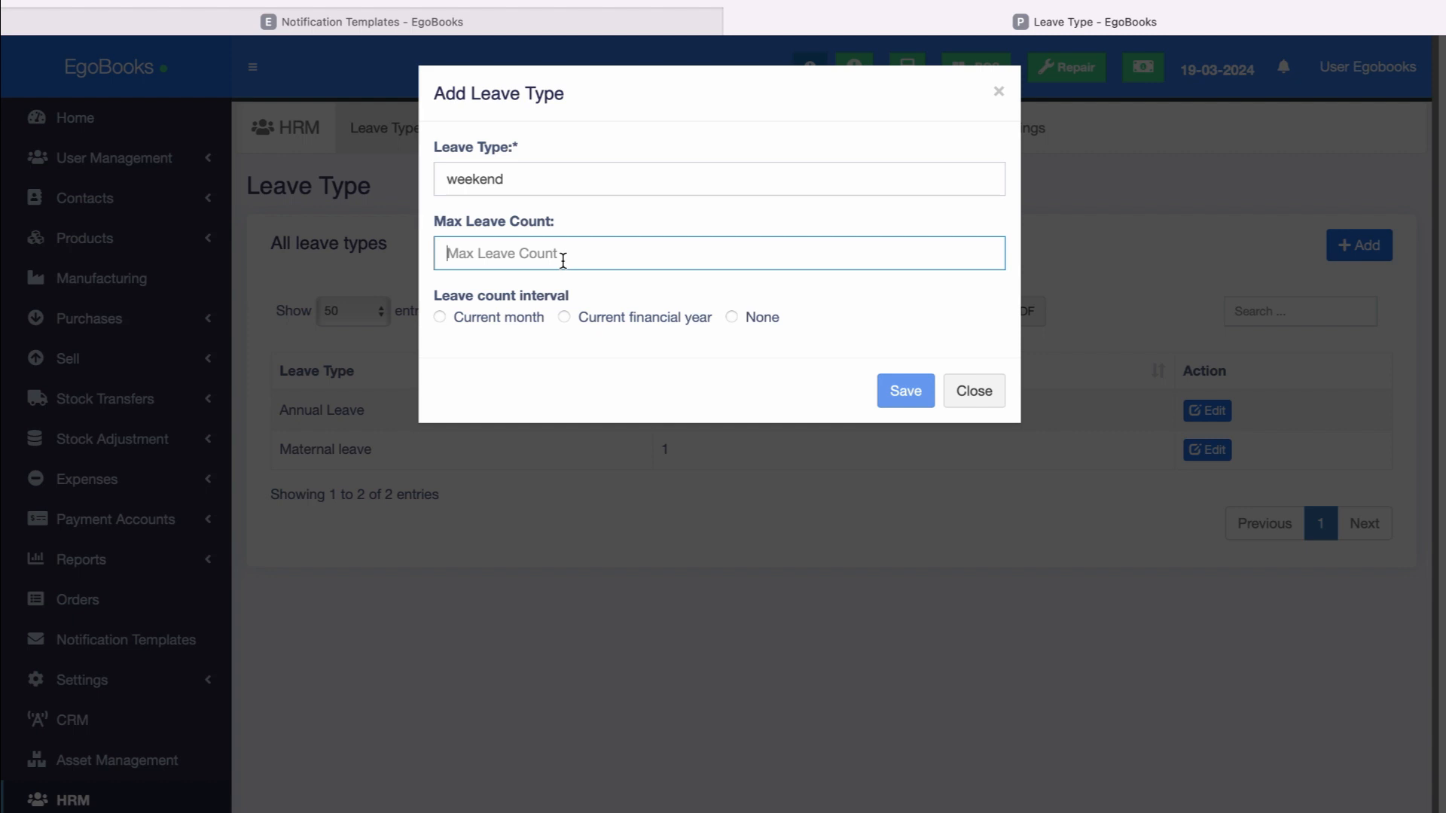
pyautogui.write('4')
pyautogui.click(443, 317)
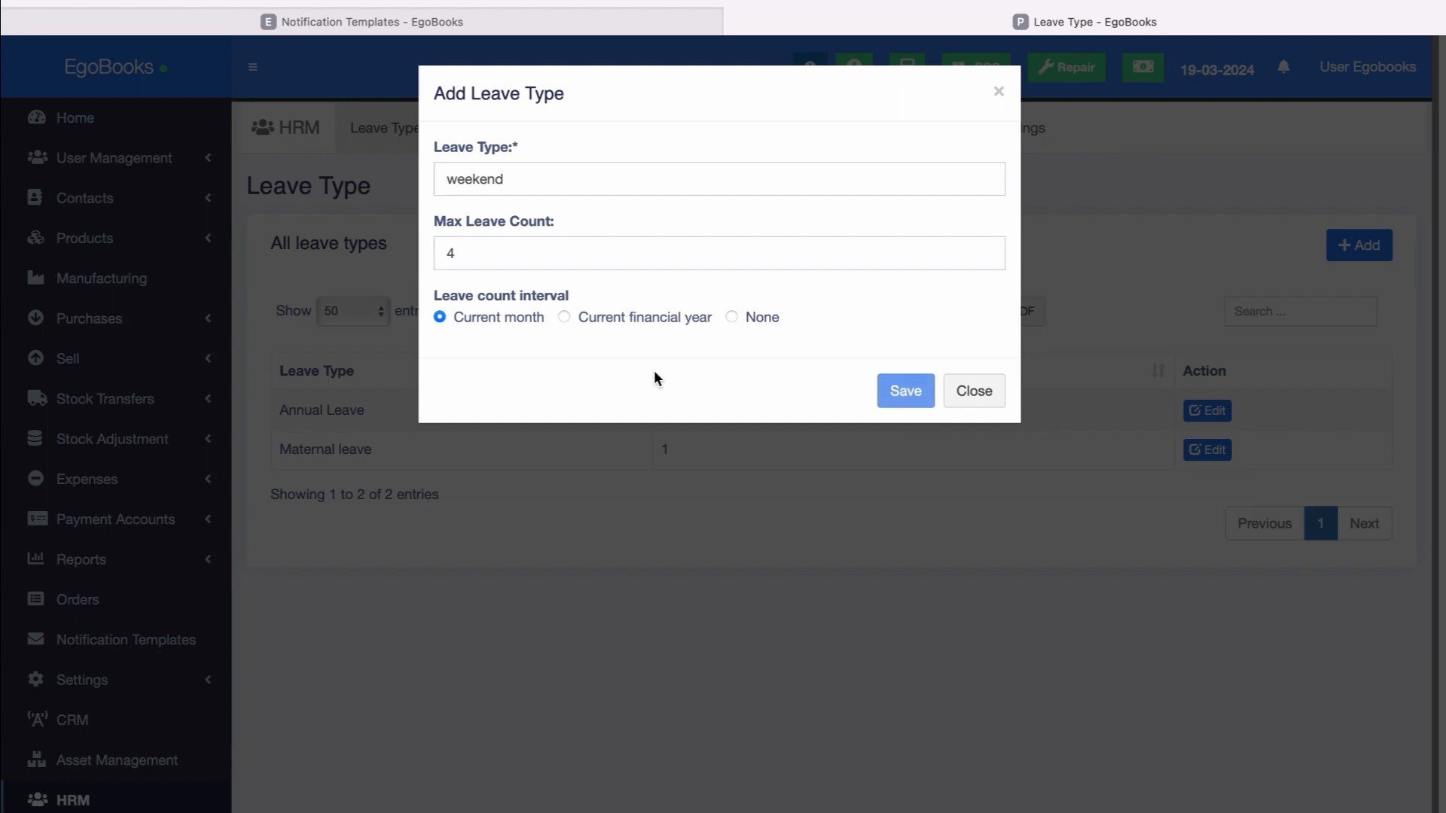
pyautogui.click(964, 396)
pyautogui.click(1347, 249)
pyautogui.click(998, 91)
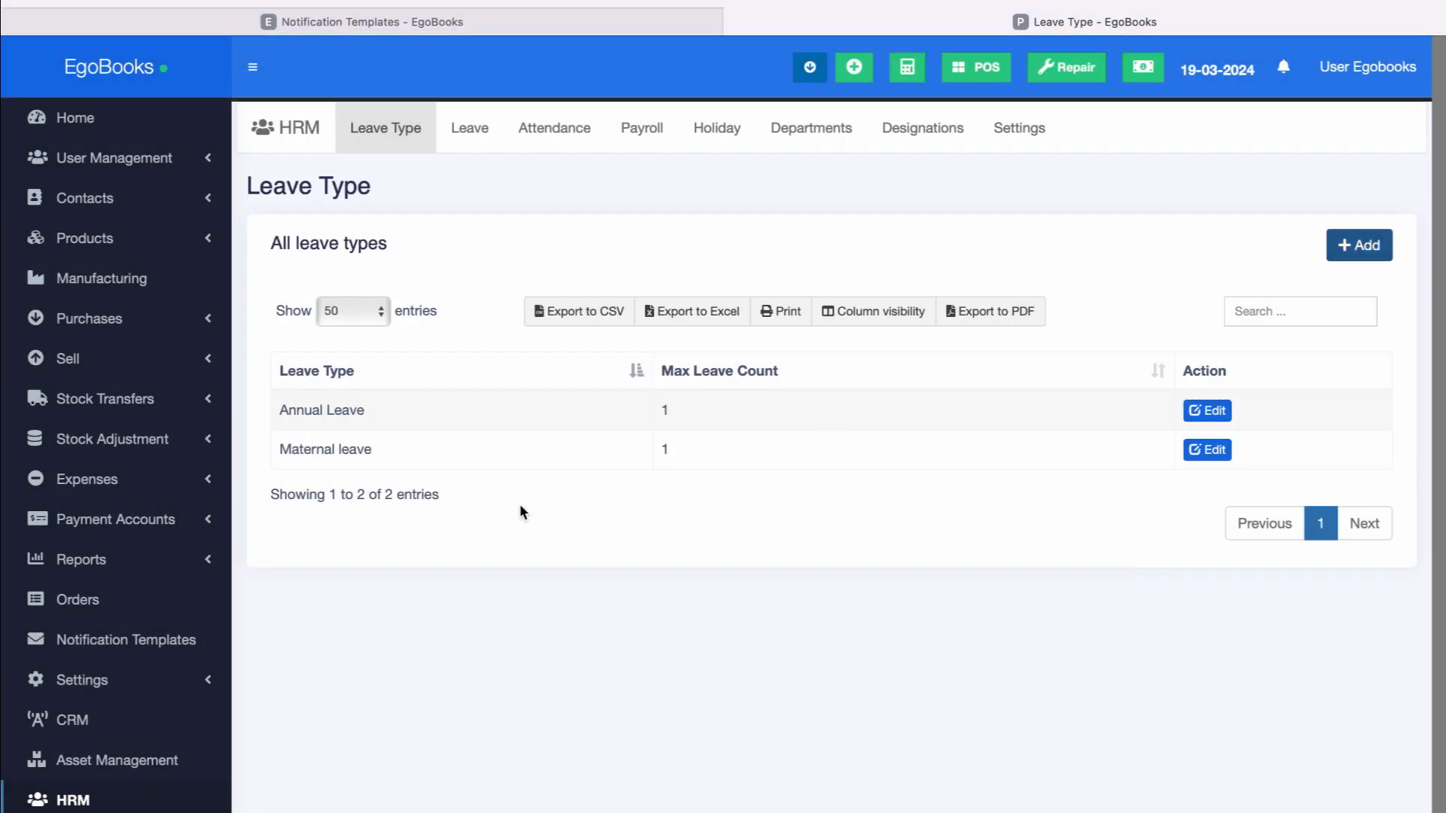
# - Add a leave type named "Weekend" with a max leave count of 4 for the current month and save it
pyautogui.click(1362, 252)
pyautogui.click(500, 172)
pyautogui.write('Weekend')
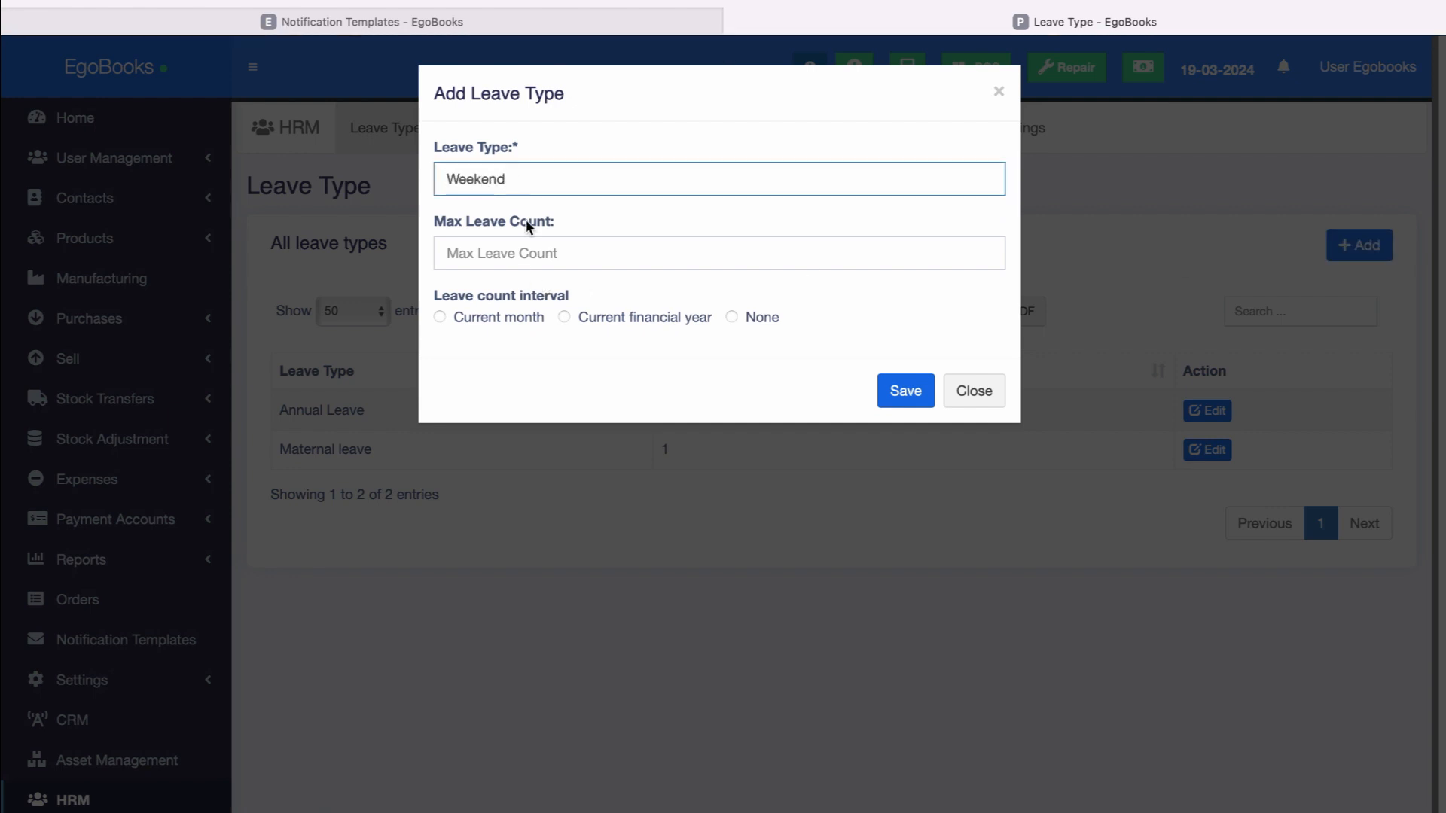
pyautogui.click(522, 250)
pyautogui.write('4')
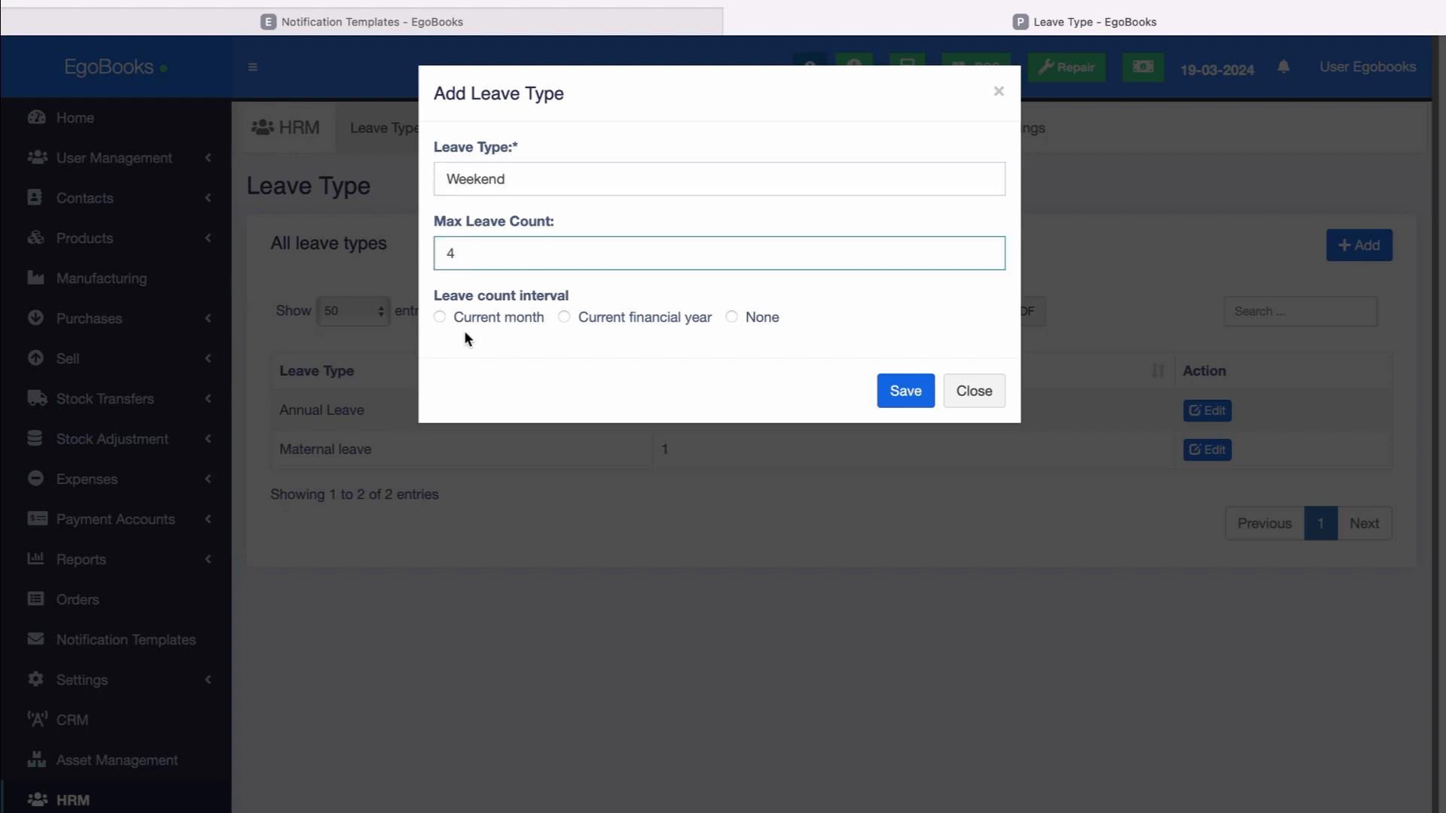
pyautogui.click(441, 317)
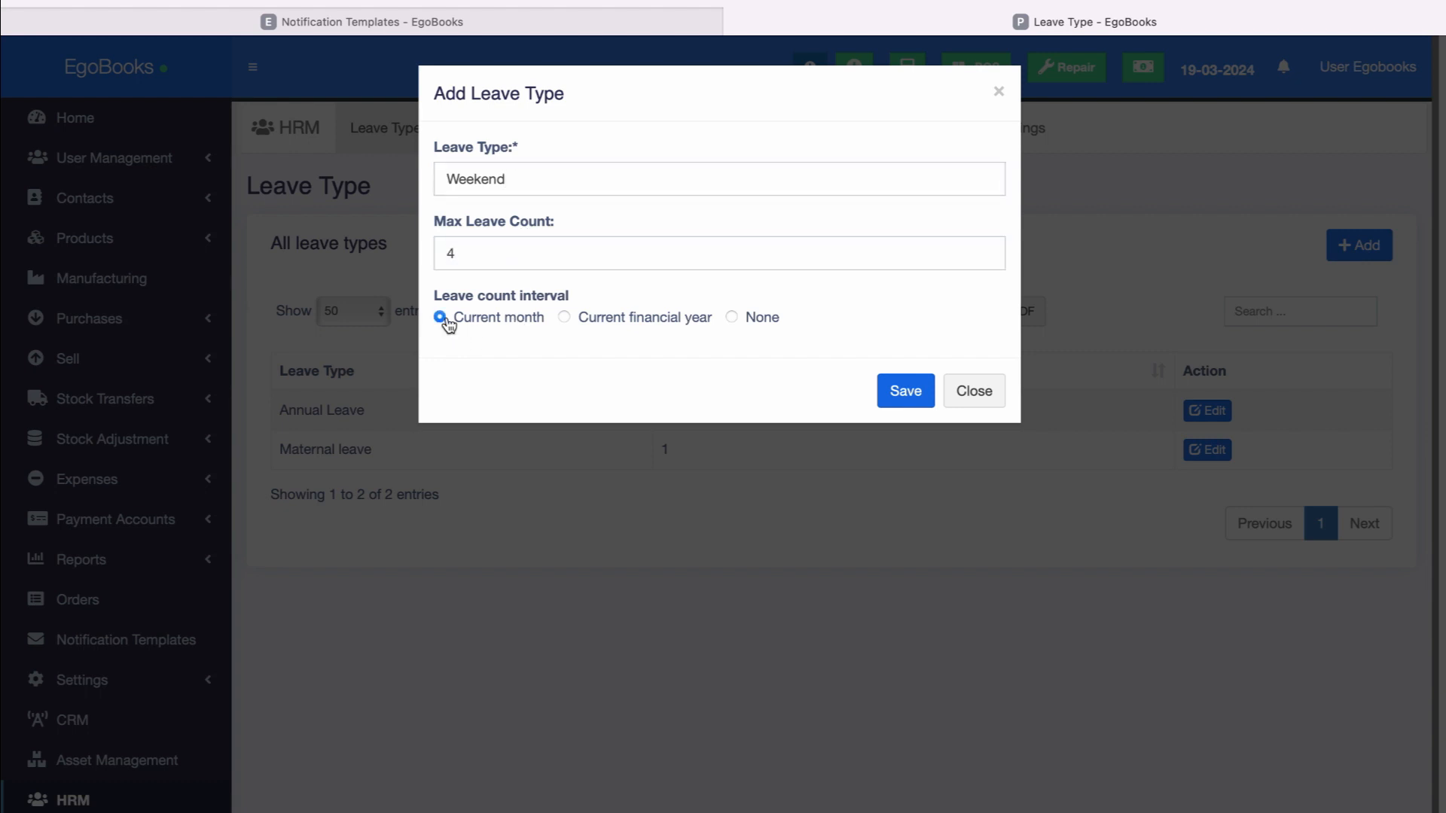
pyautogui.click(896, 391)
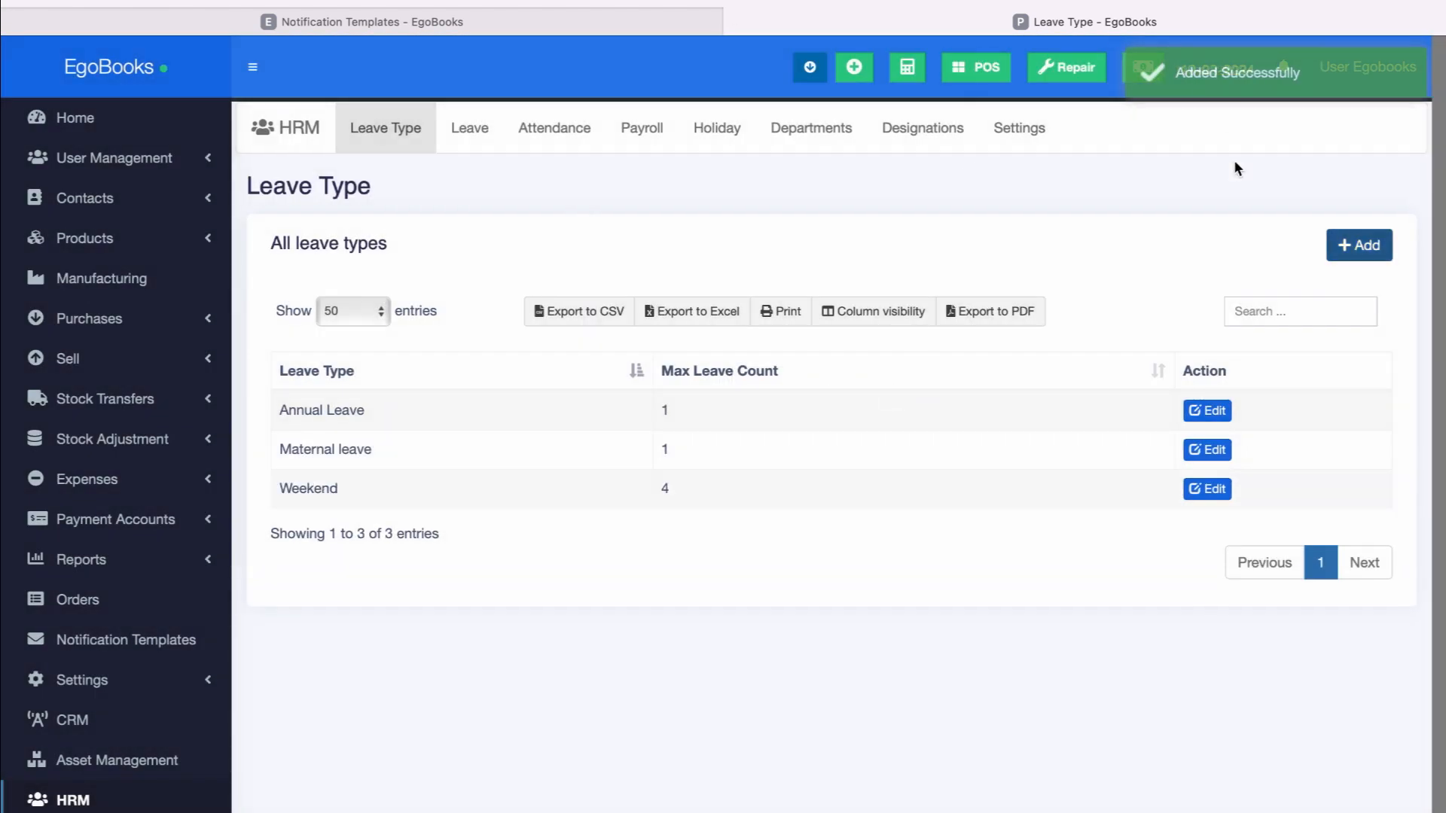
# - Add a leave type named "Sick leave" with no max leave count and the count interval None, and save it
pyautogui.click(1356, 249)
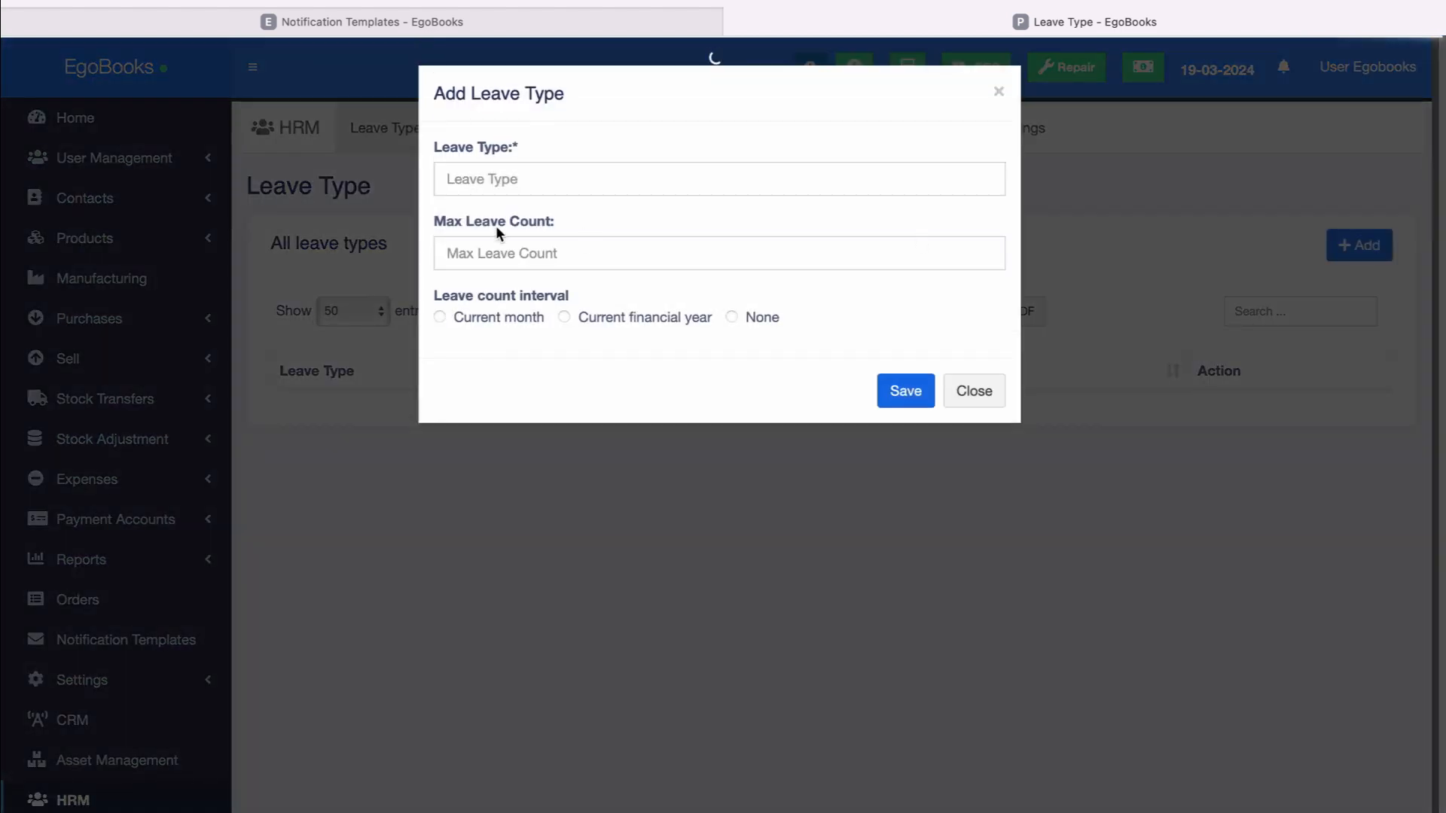
pyautogui.click(524, 188)
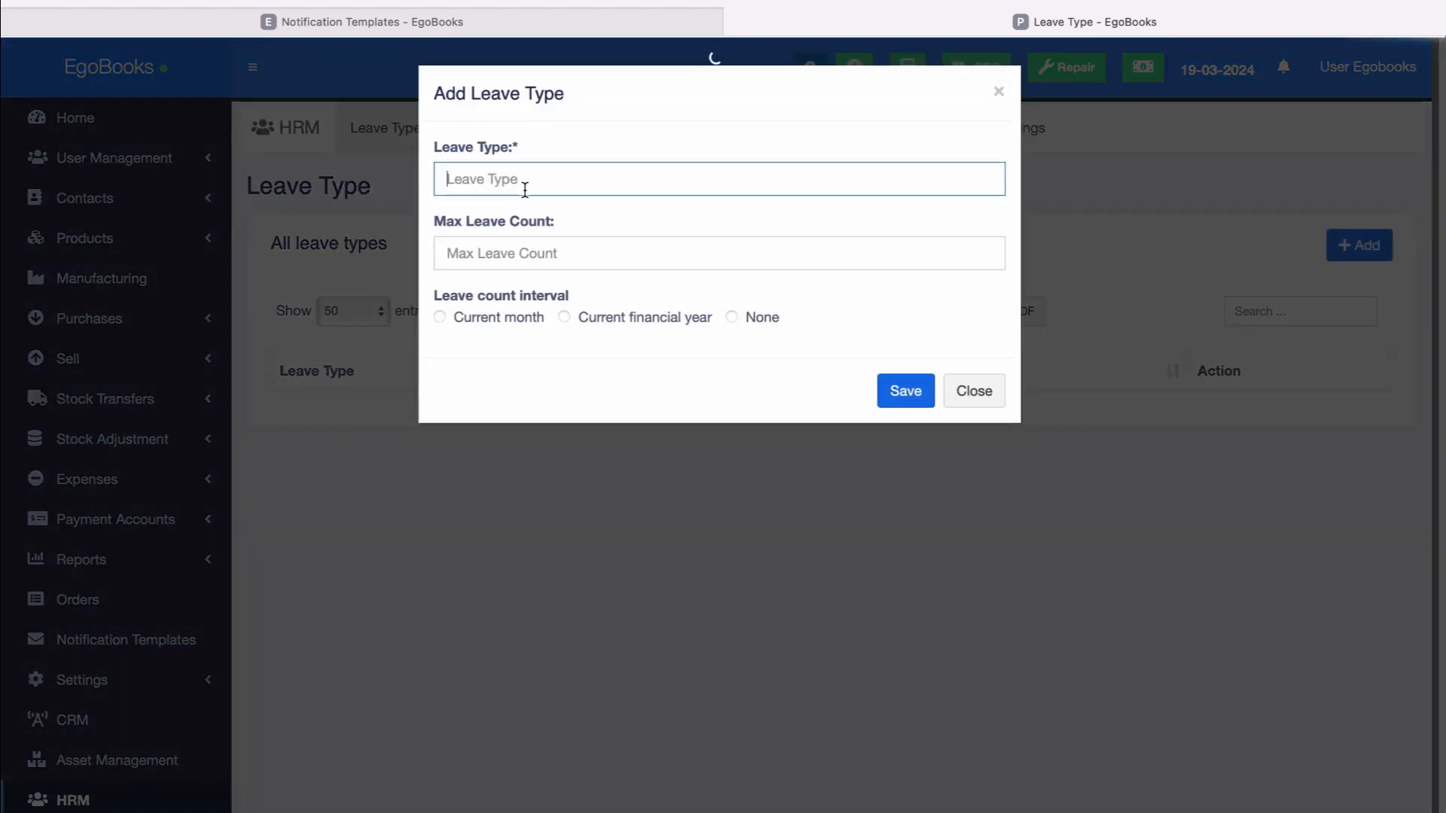
pyautogui.write('Sick leave')
pyautogui.click(535, 252)
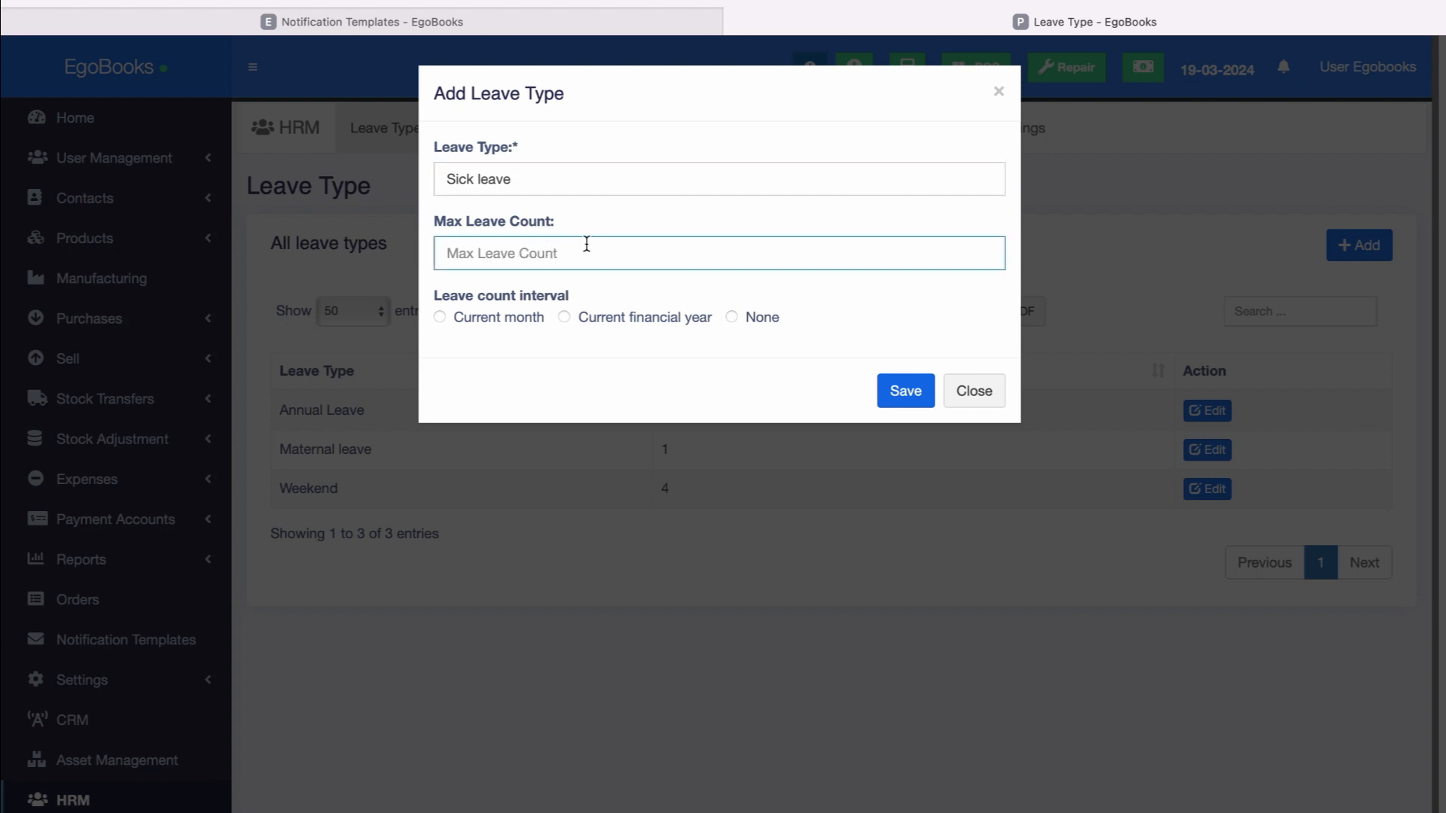
pyautogui.click(732, 317)
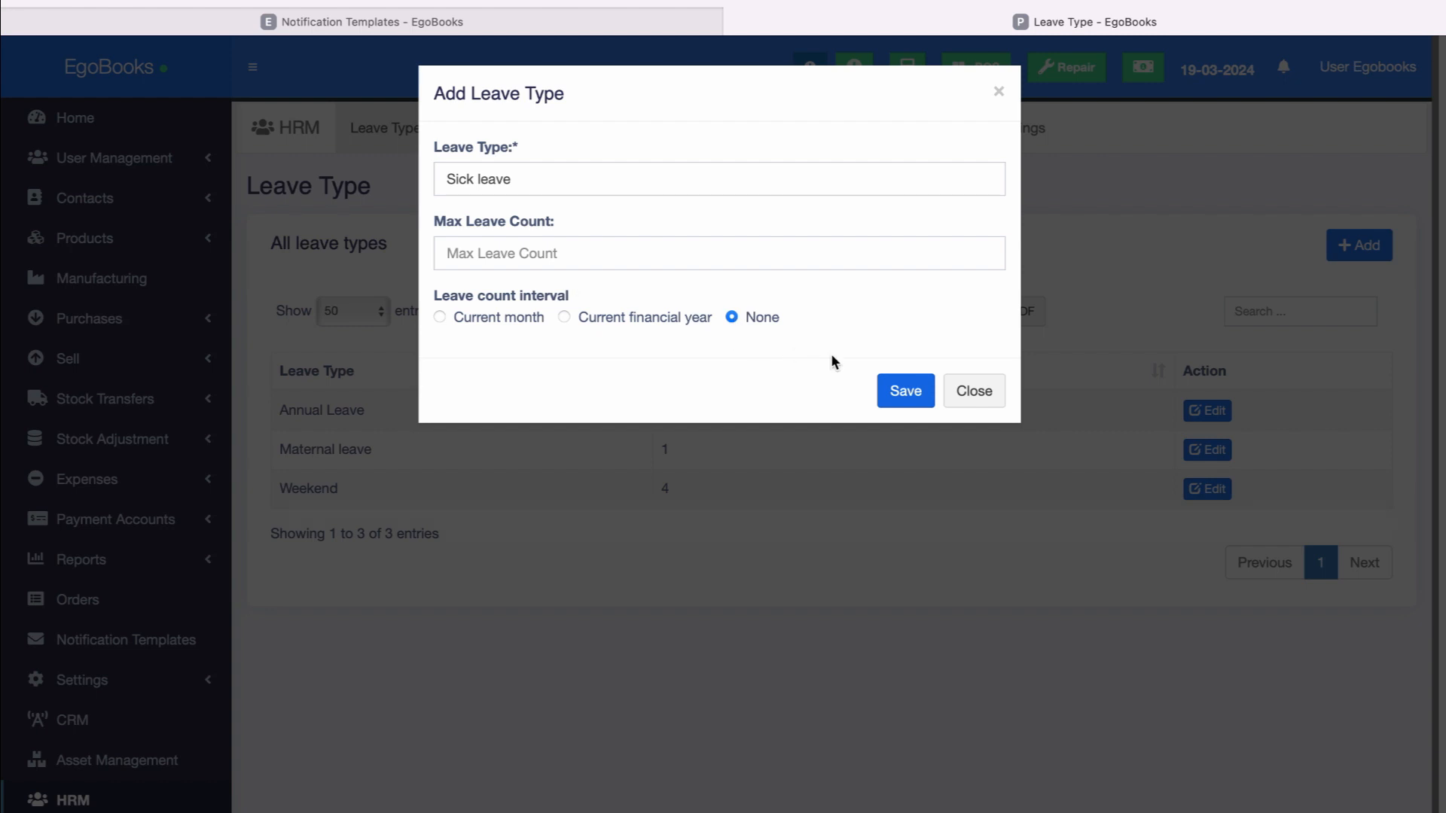
pyautogui.click(904, 393)
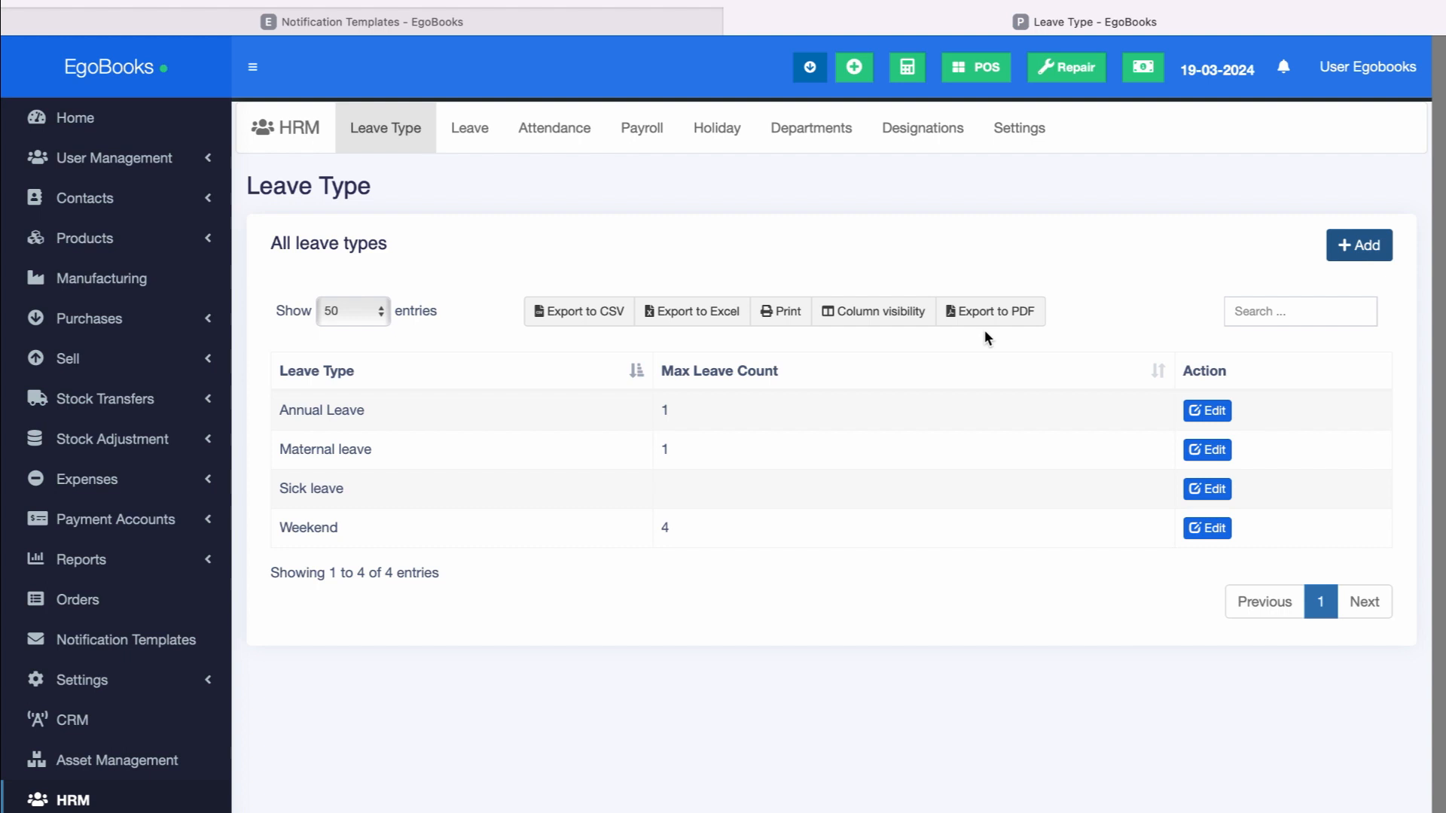
# - Start a new leave entry for the first employee listed, using the leave type Annual Leave
pyautogui.click(471, 131)
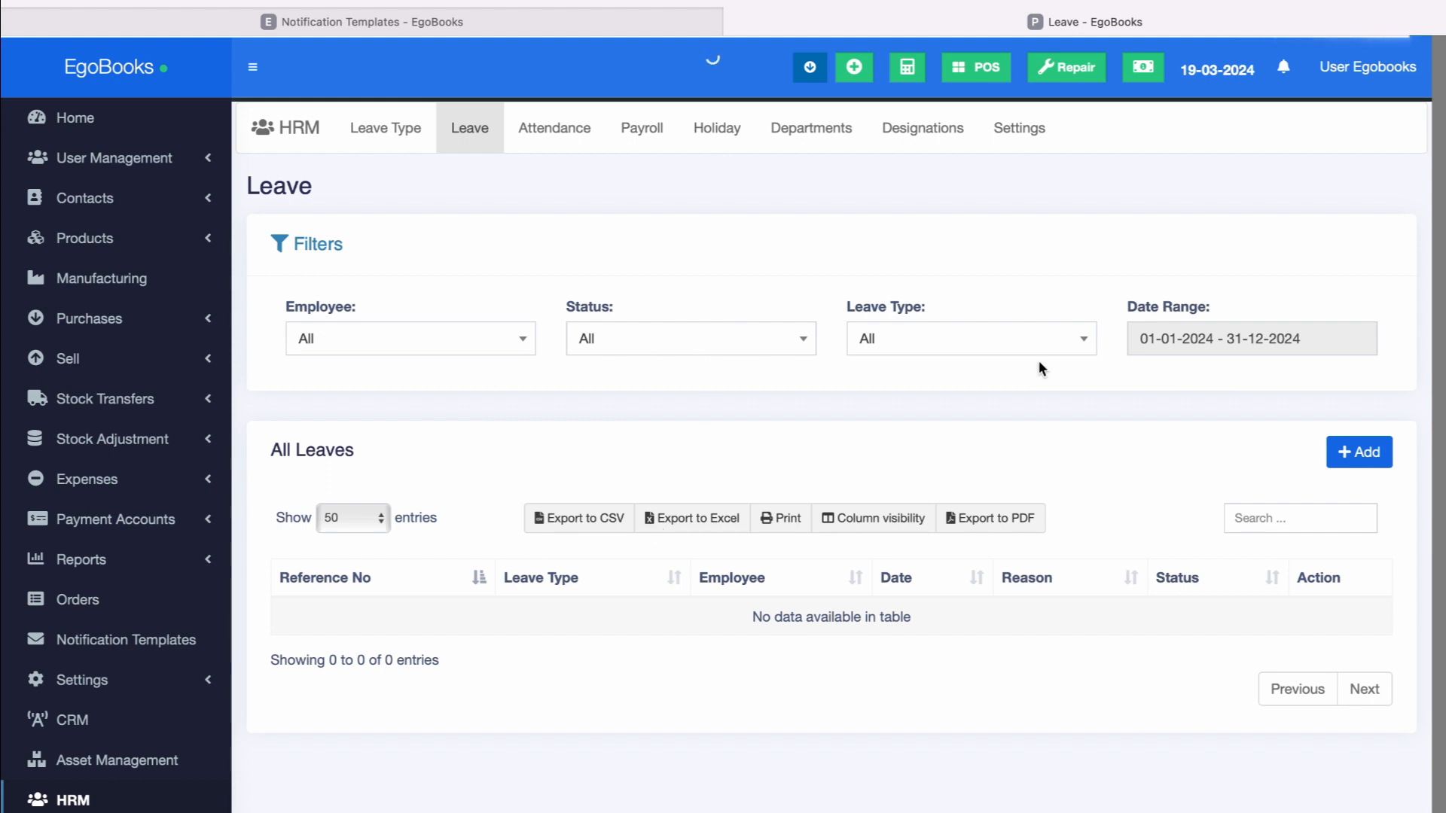
pyautogui.click(1368, 469)
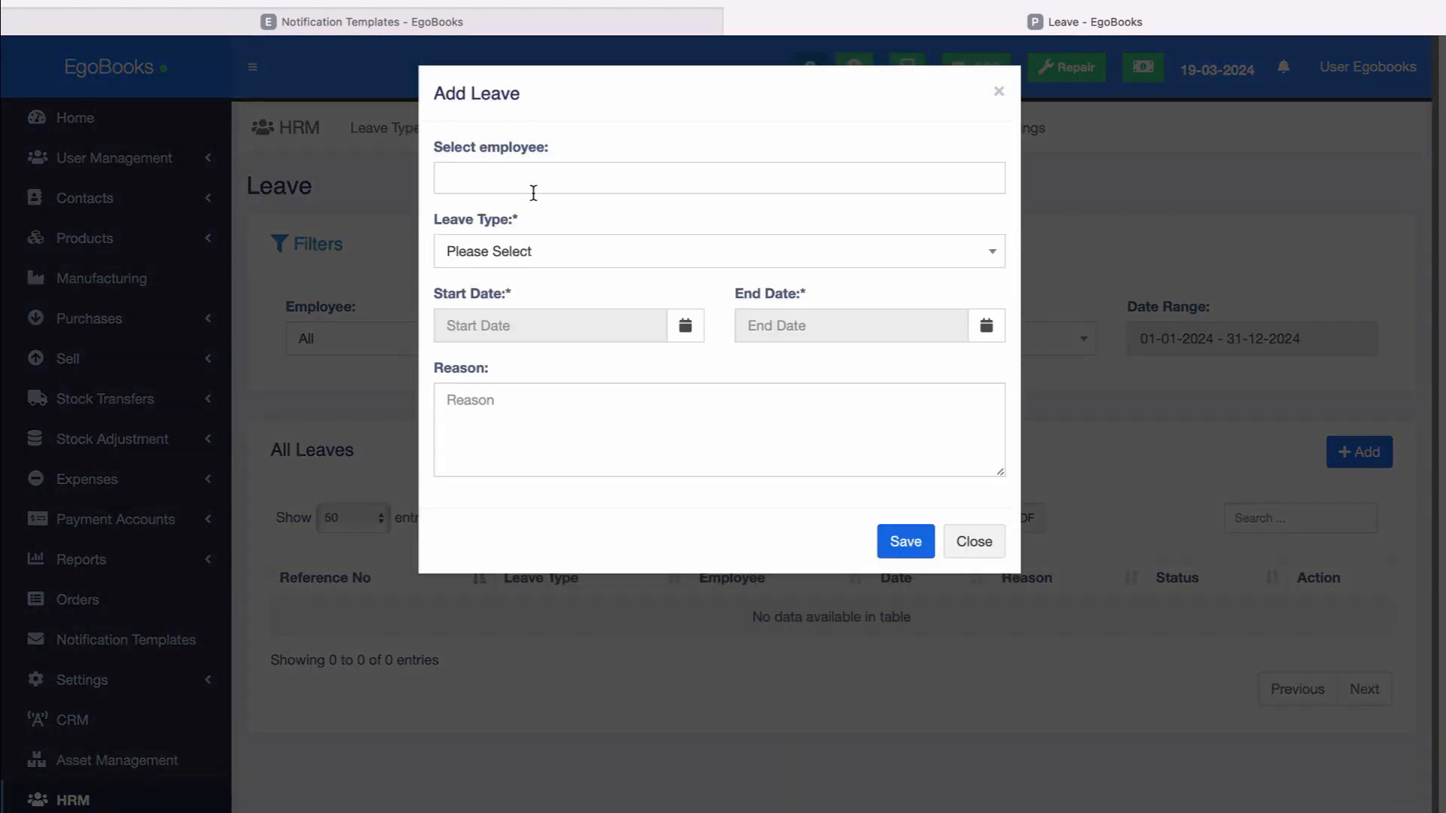
pyautogui.click(516, 178)
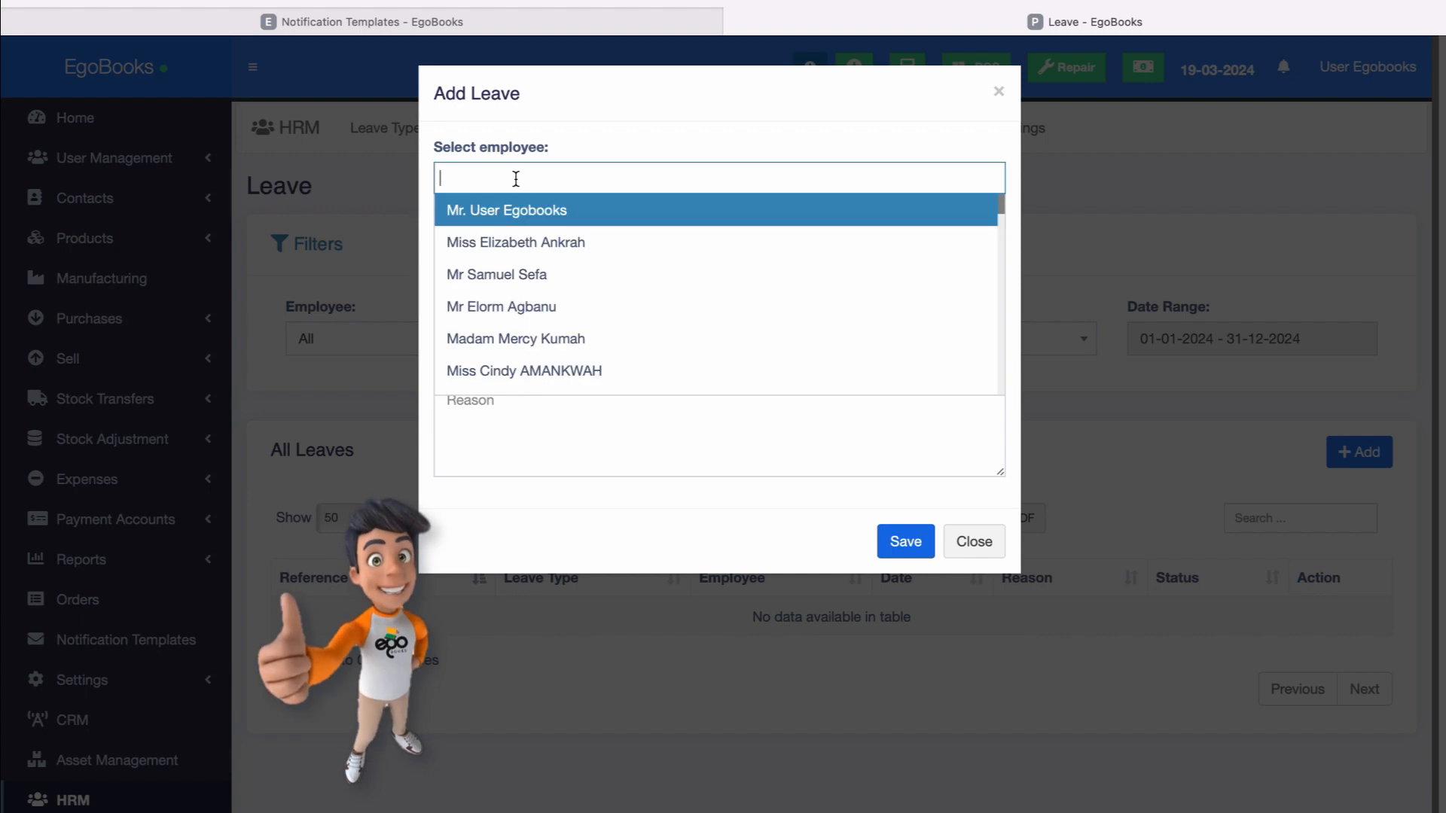
pyautogui.click(565, 216)
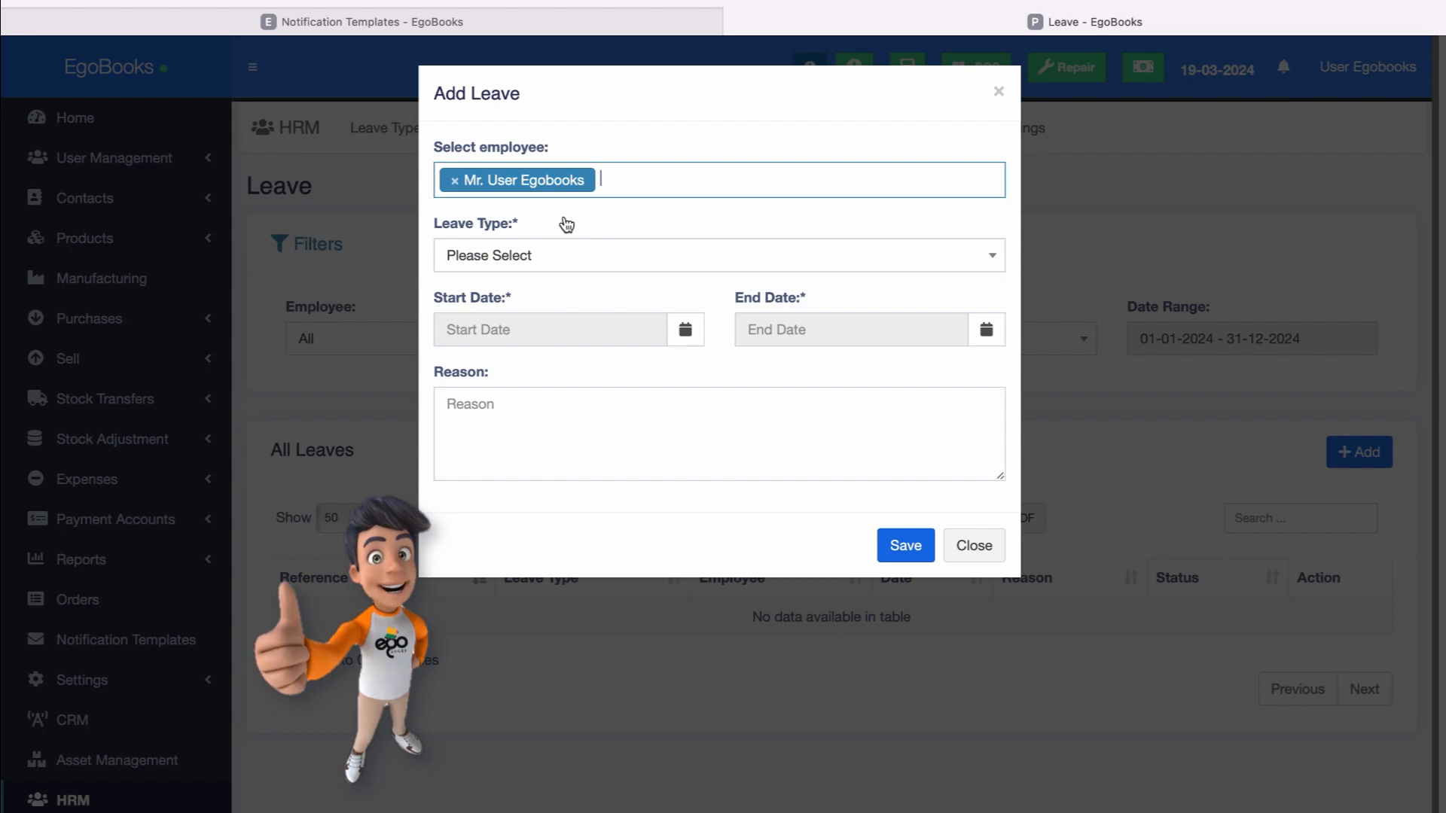
pyautogui.click(528, 265)
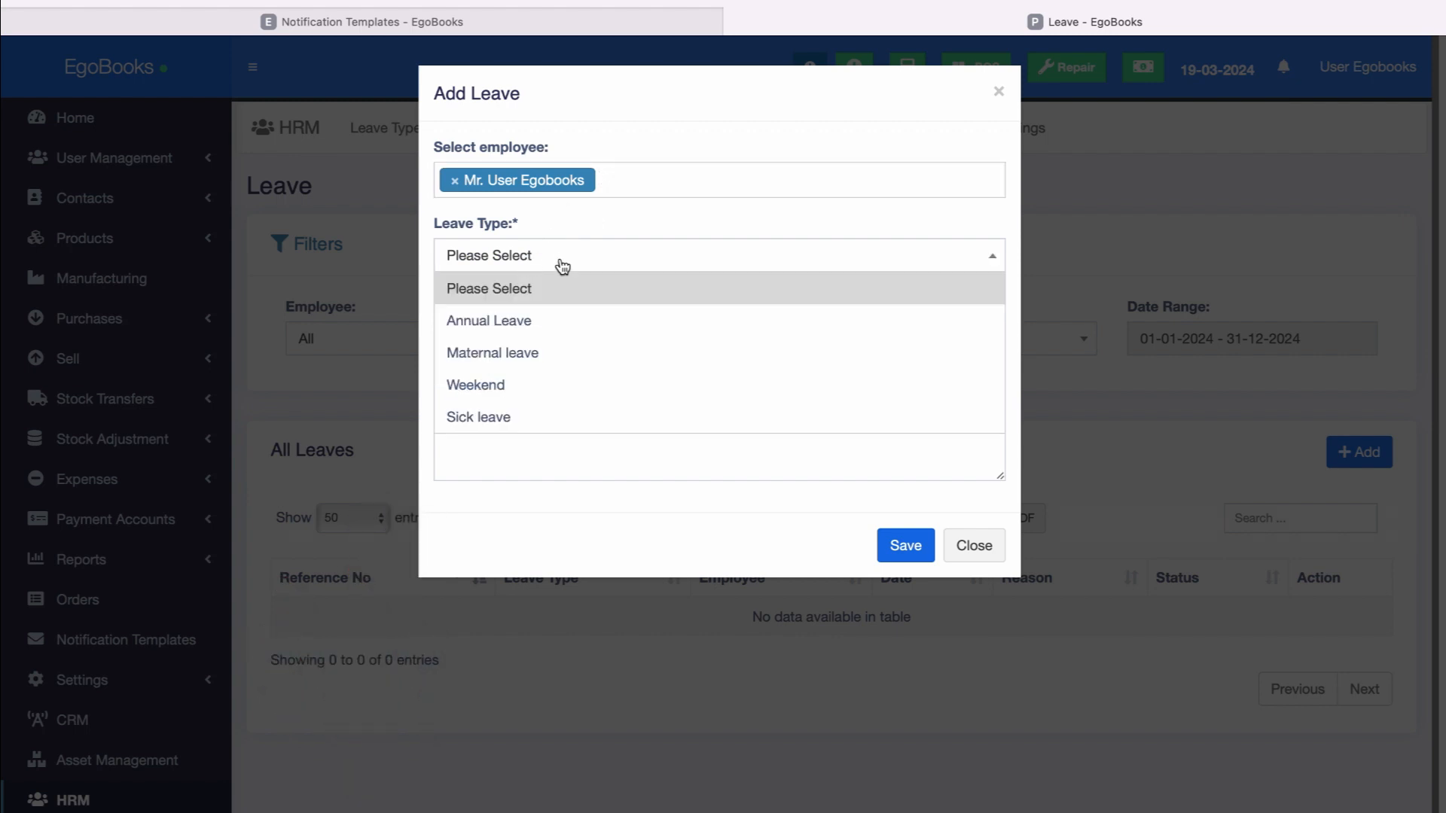
pyautogui.click(540, 324)
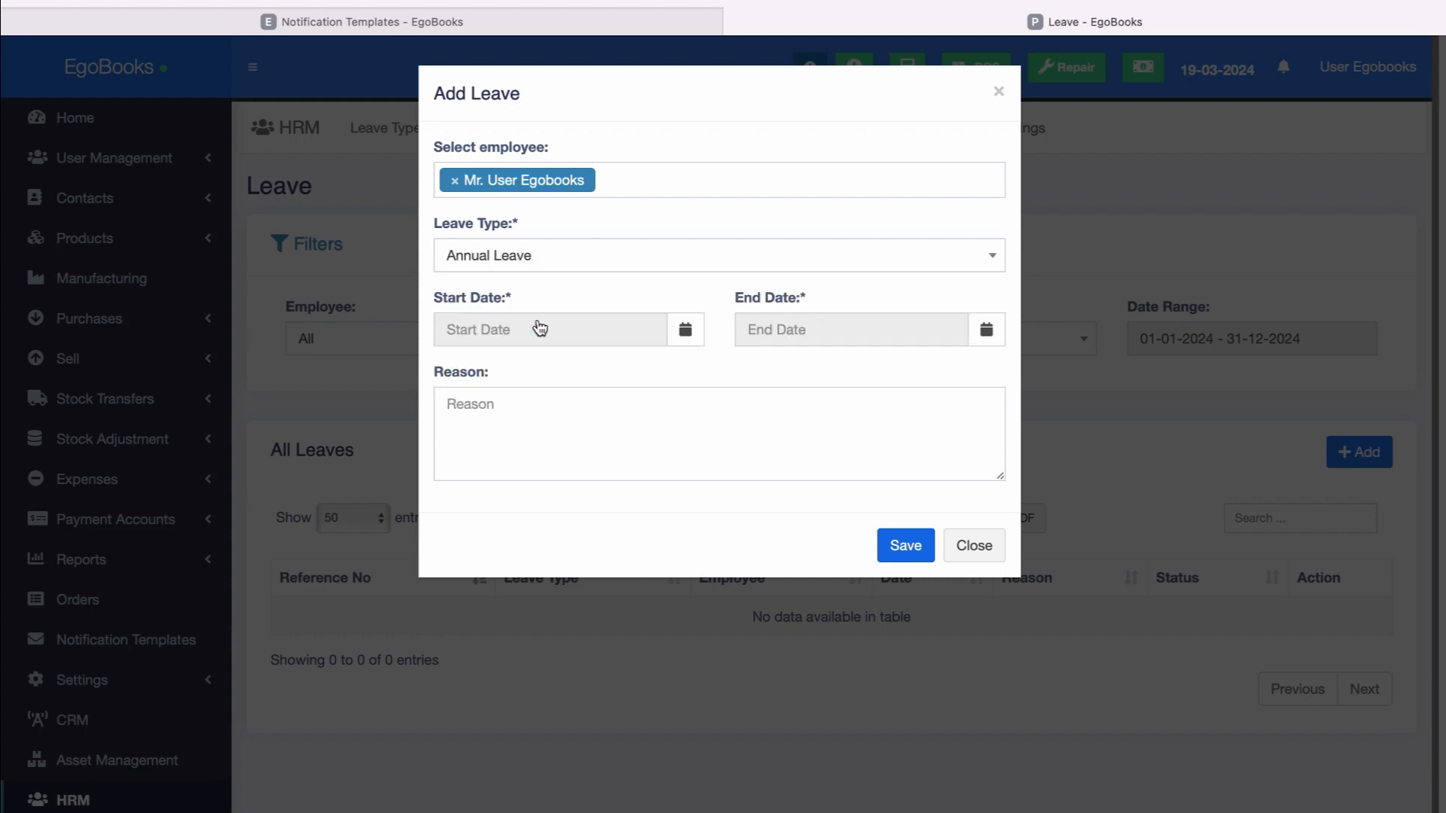
# - Set the leave dates from 19-03-2024 to 08-04-2024 and enter the reason "Accumulation from 2023"
pyautogui.click(608, 328)
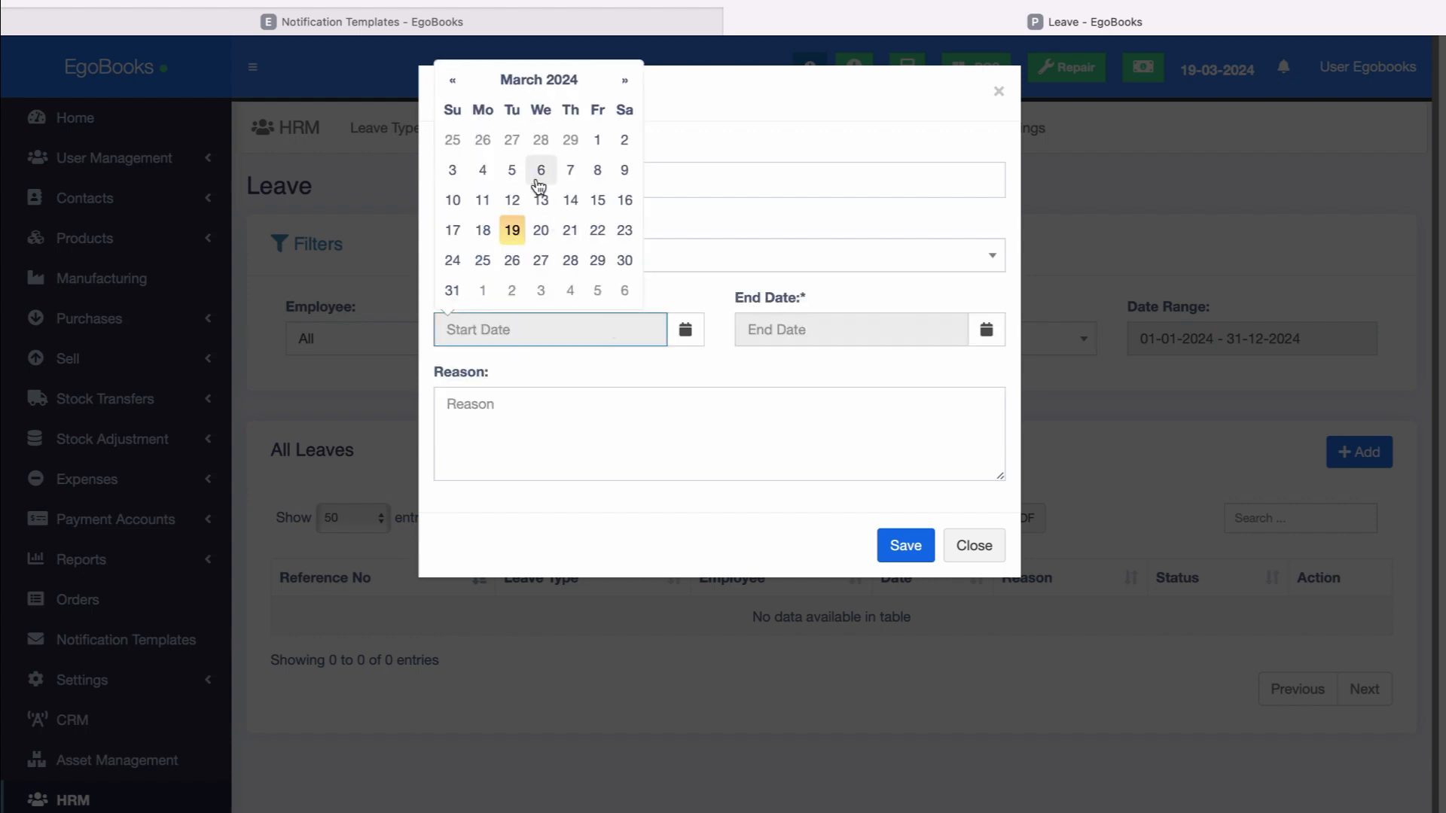
pyautogui.click(512, 231)
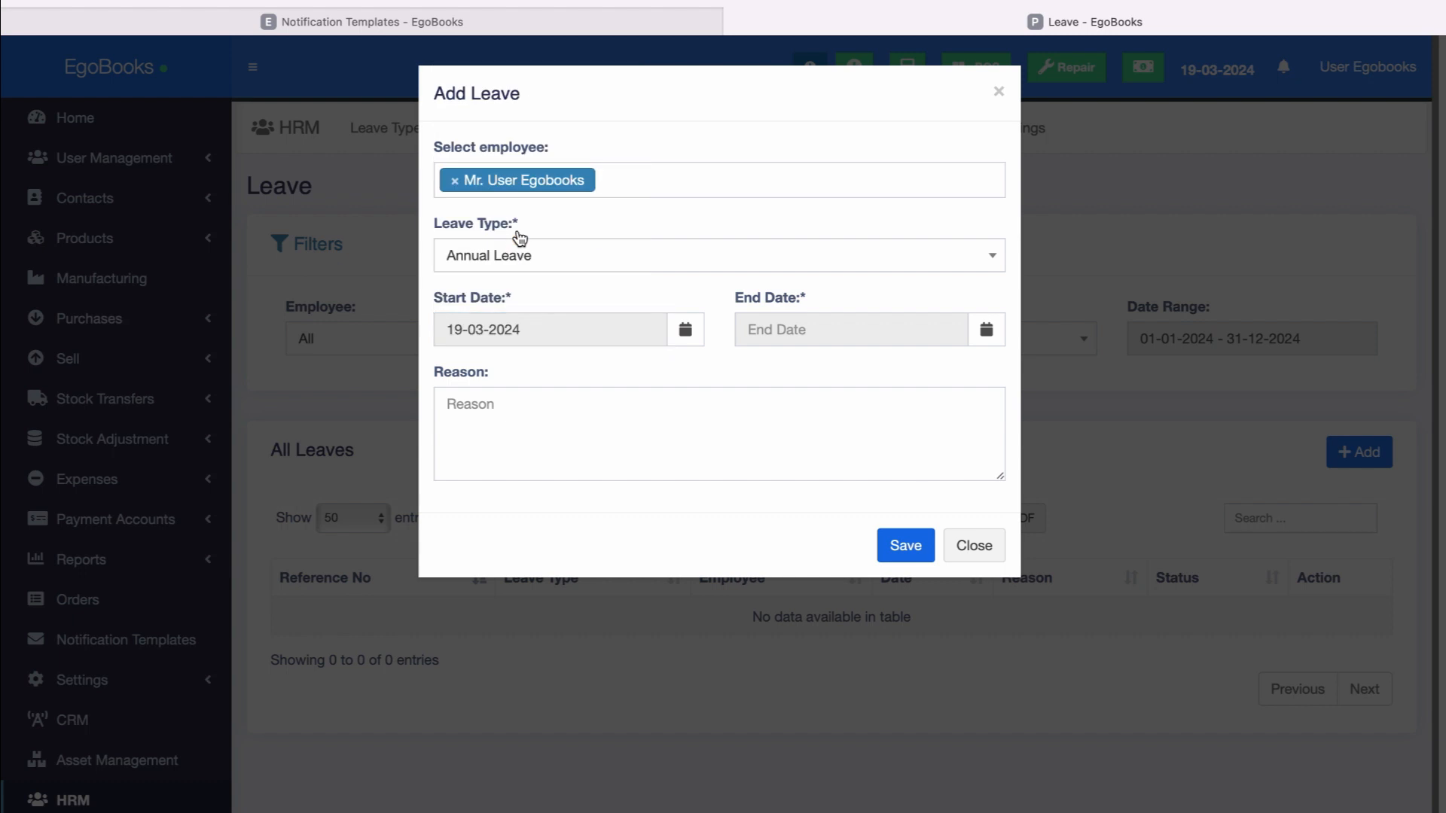
pyautogui.click(837, 329)
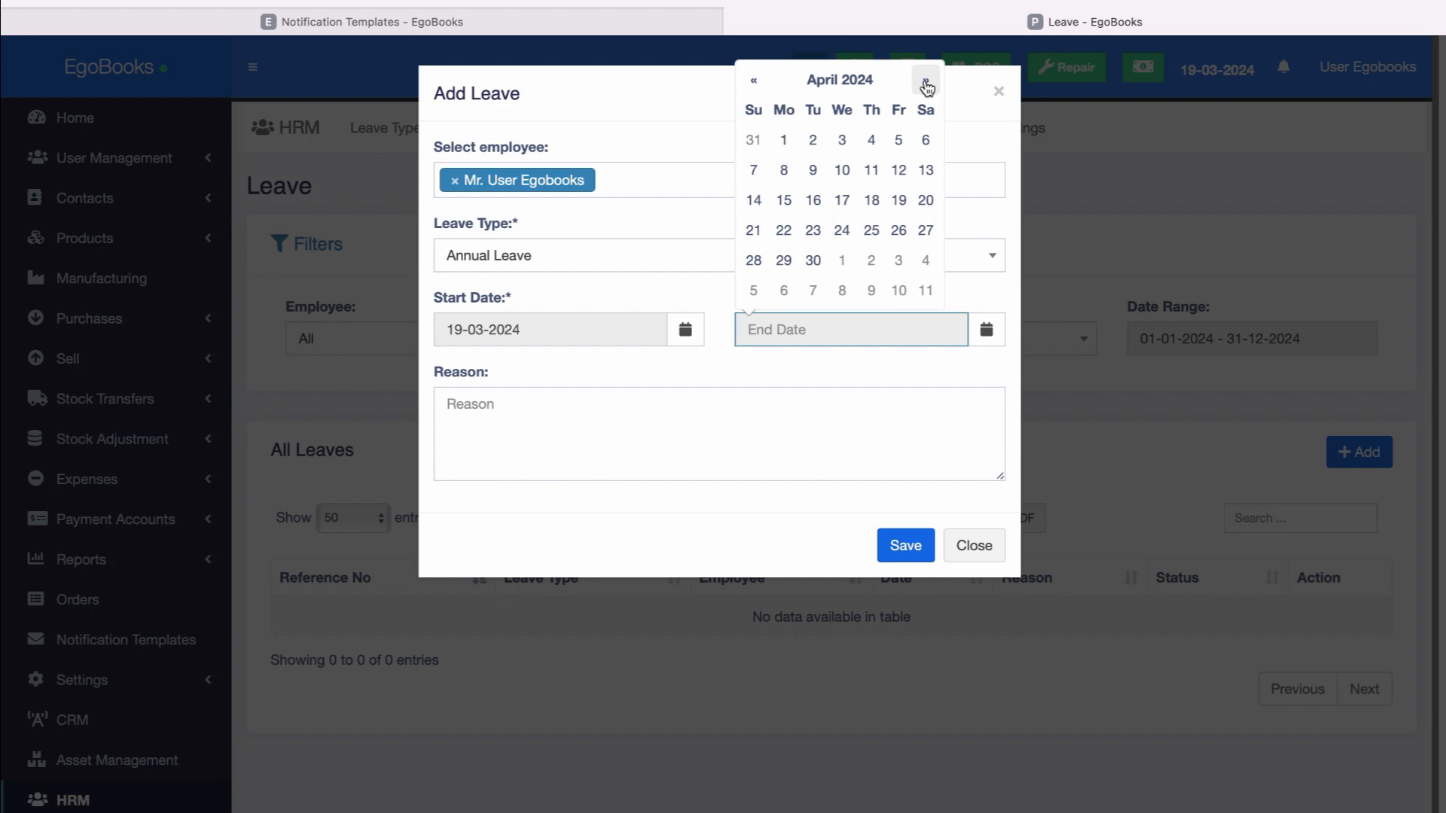
pyautogui.click(785, 171)
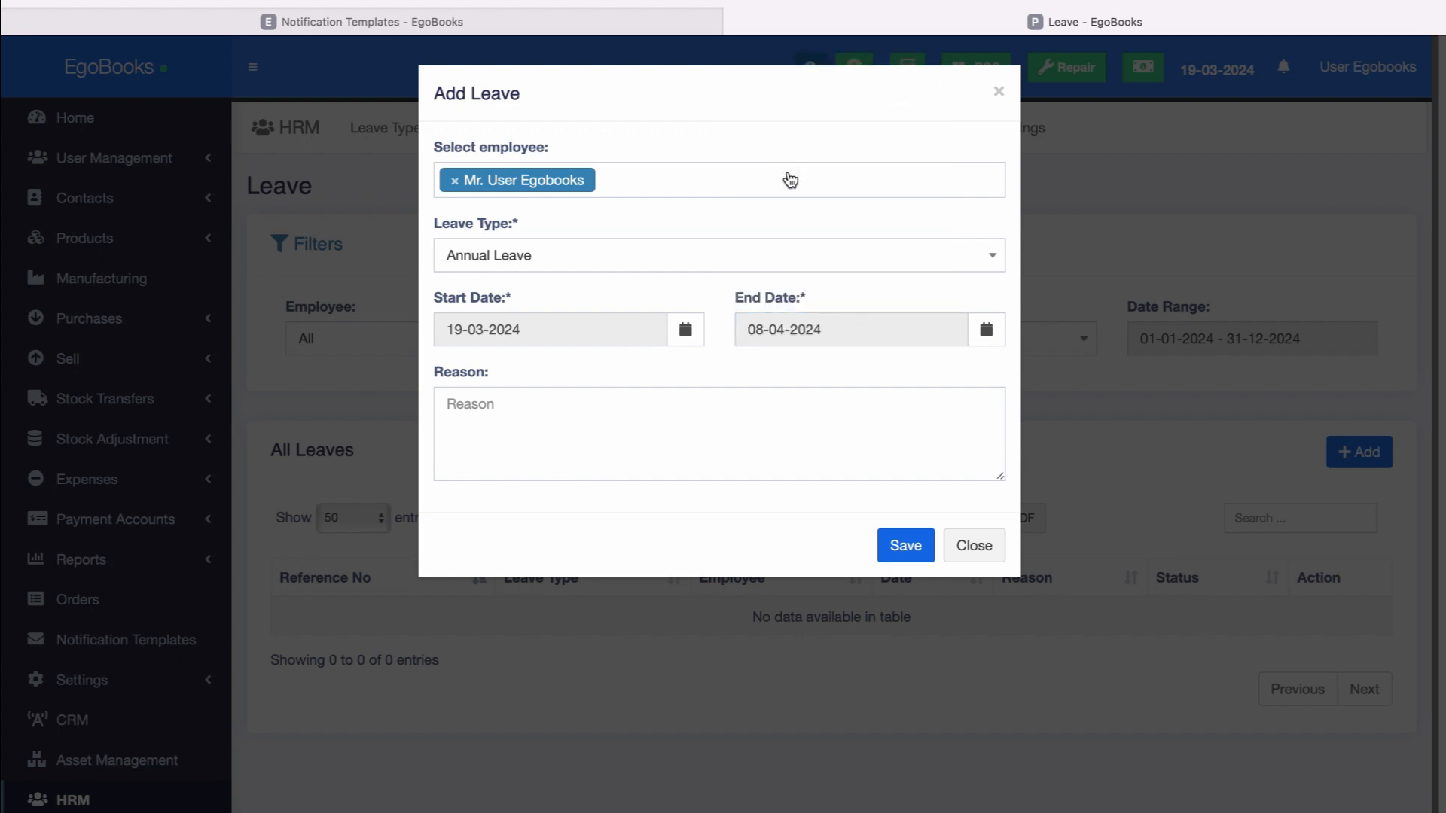
pyautogui.click(519, 407)
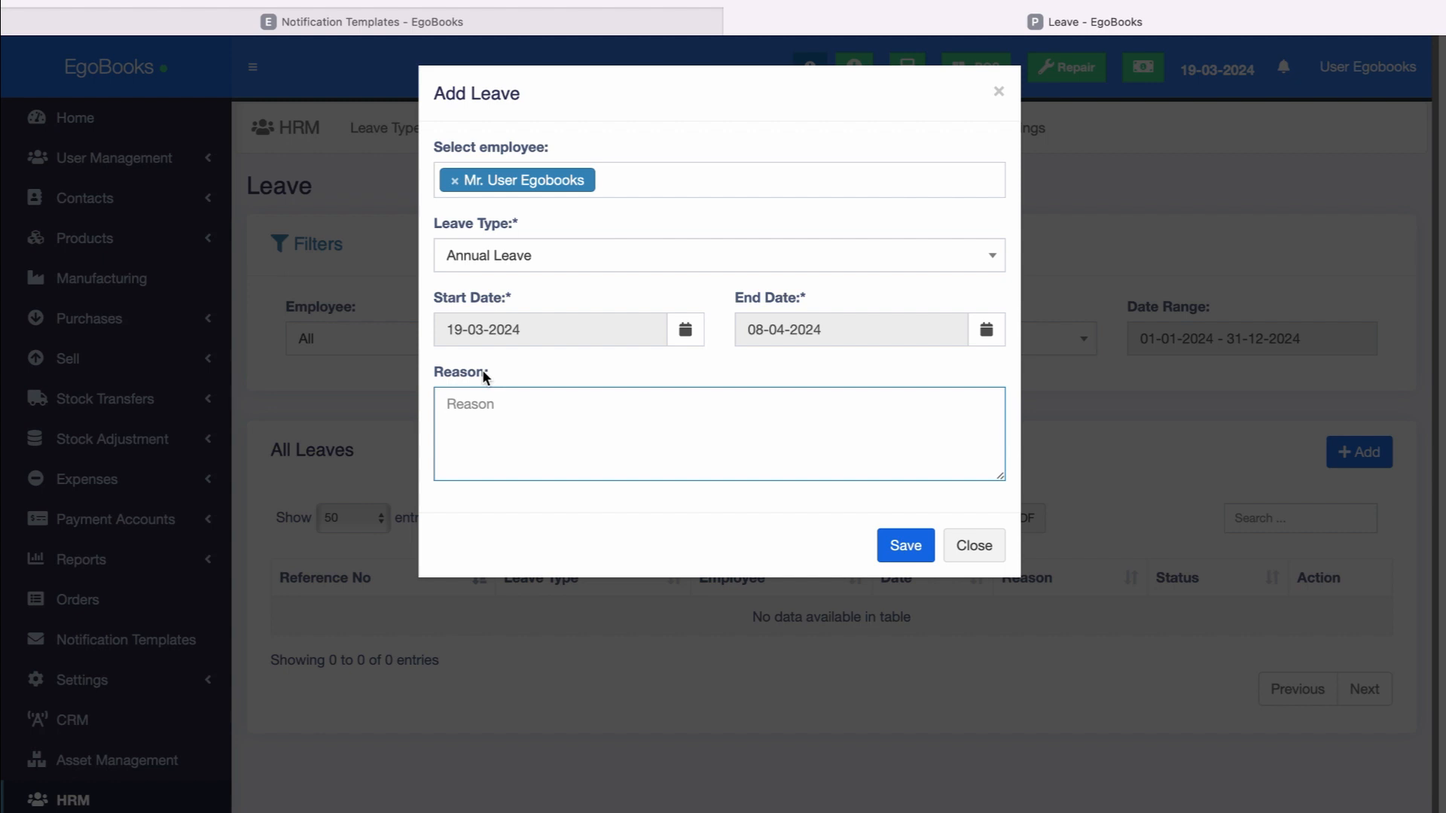
pyautogui.write('Accumulation from 2023')
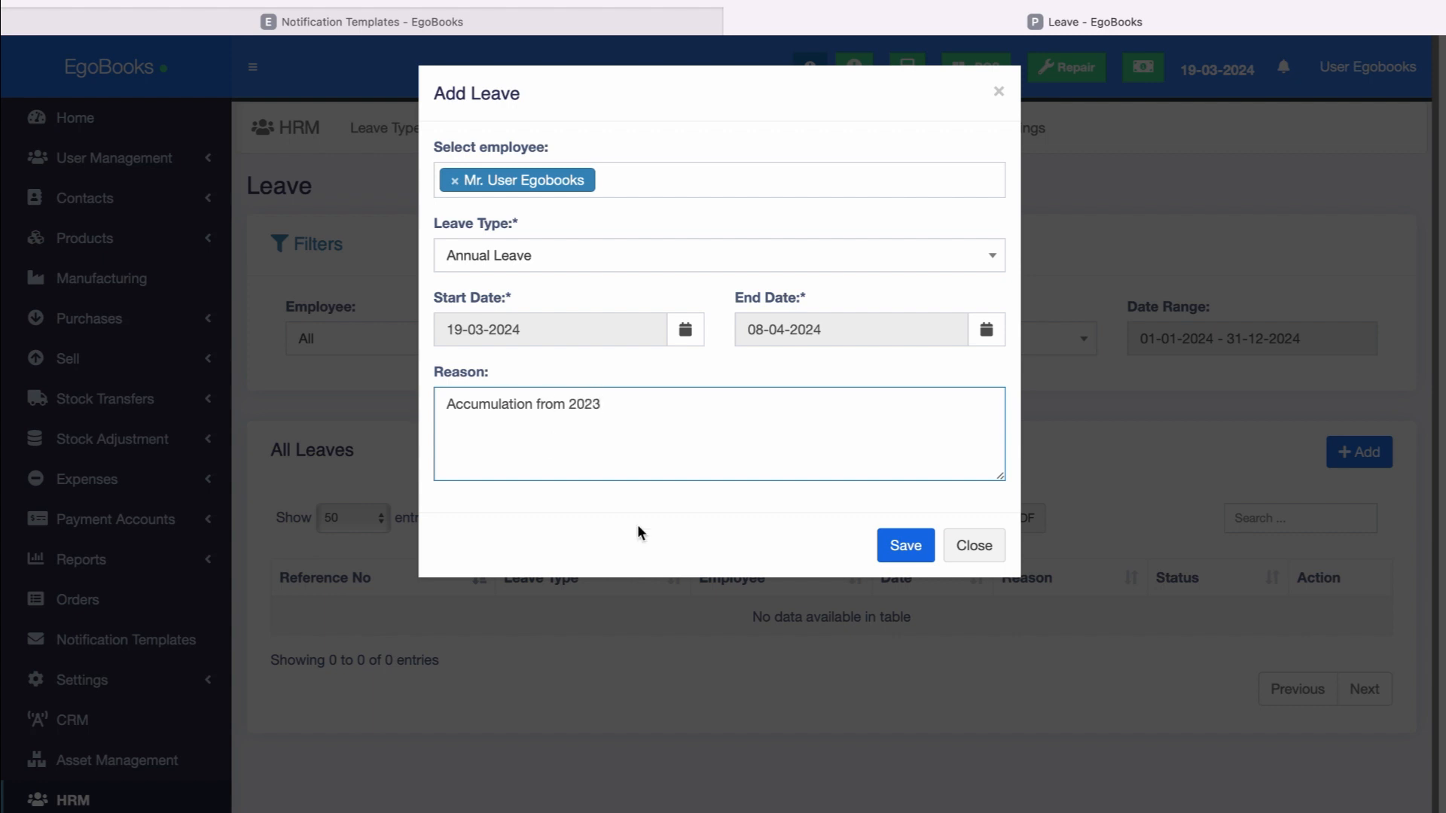
# - Save the employee's annual leave entry and leave the blank new-leave form without adding another
pyautogui.click(896, 545)
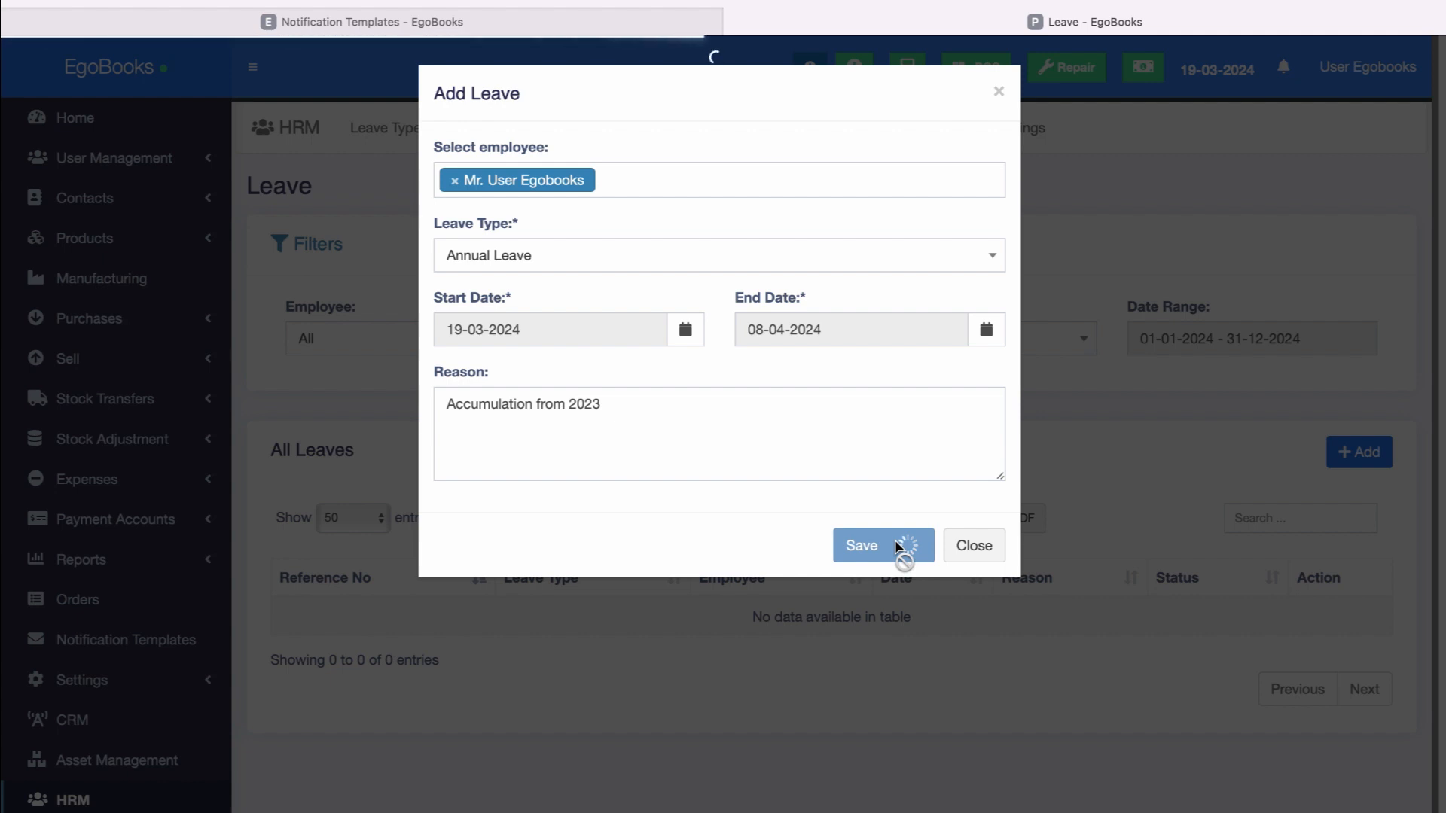
pyautogui.scroll(-1, 1016, 476)
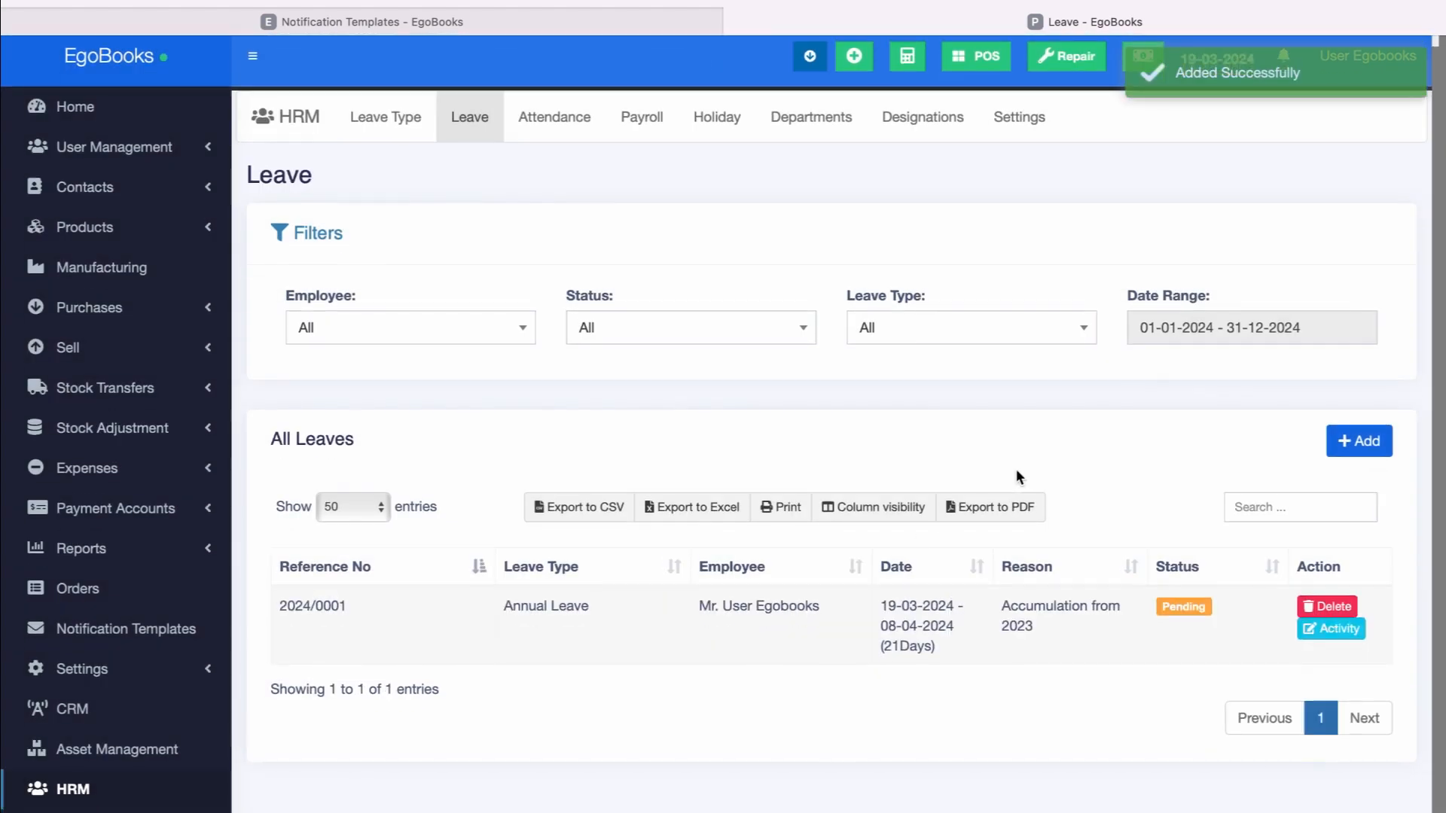
pyautogui.click(1369, 446)
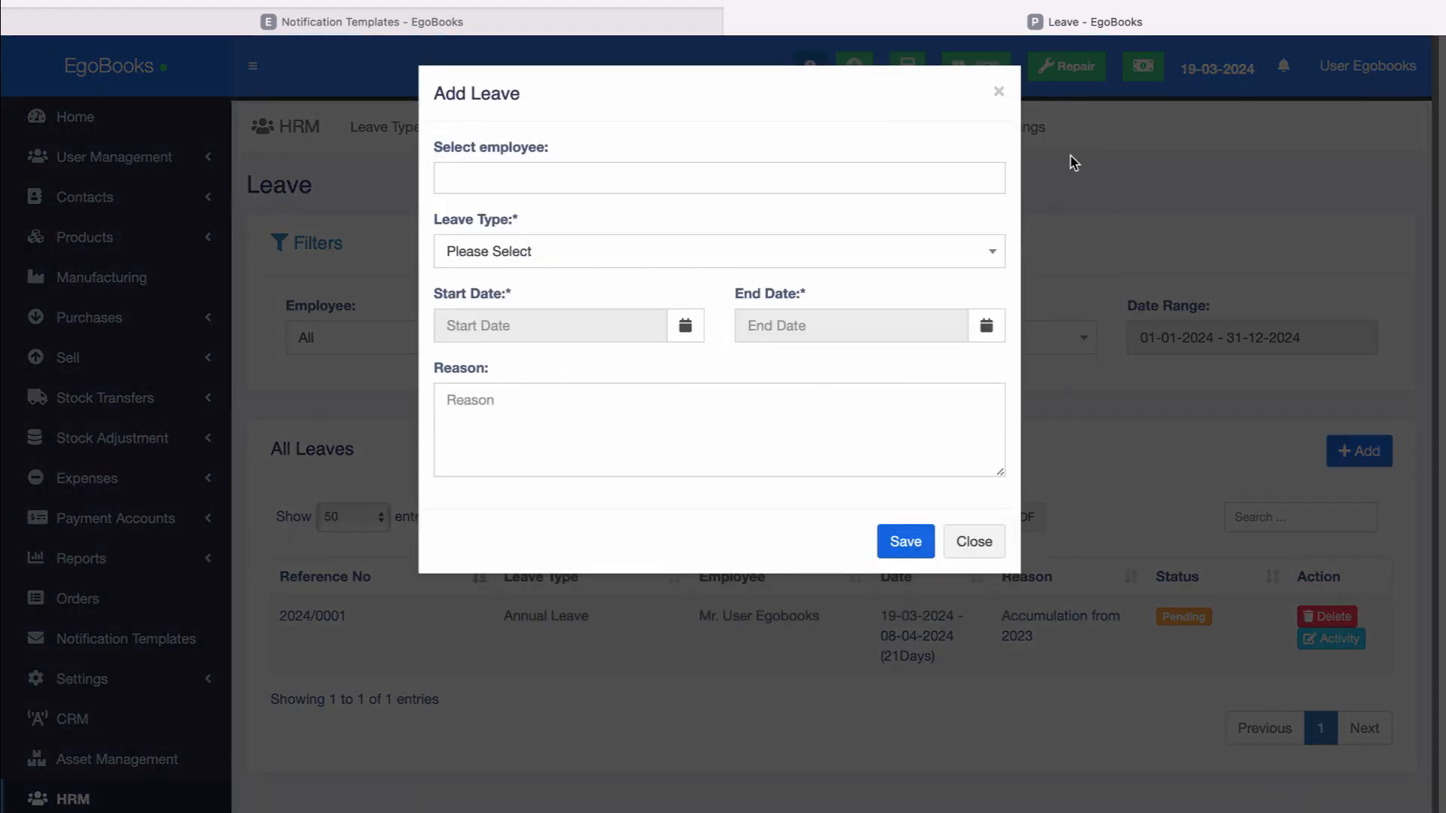
pyautogui.click(999, 93)
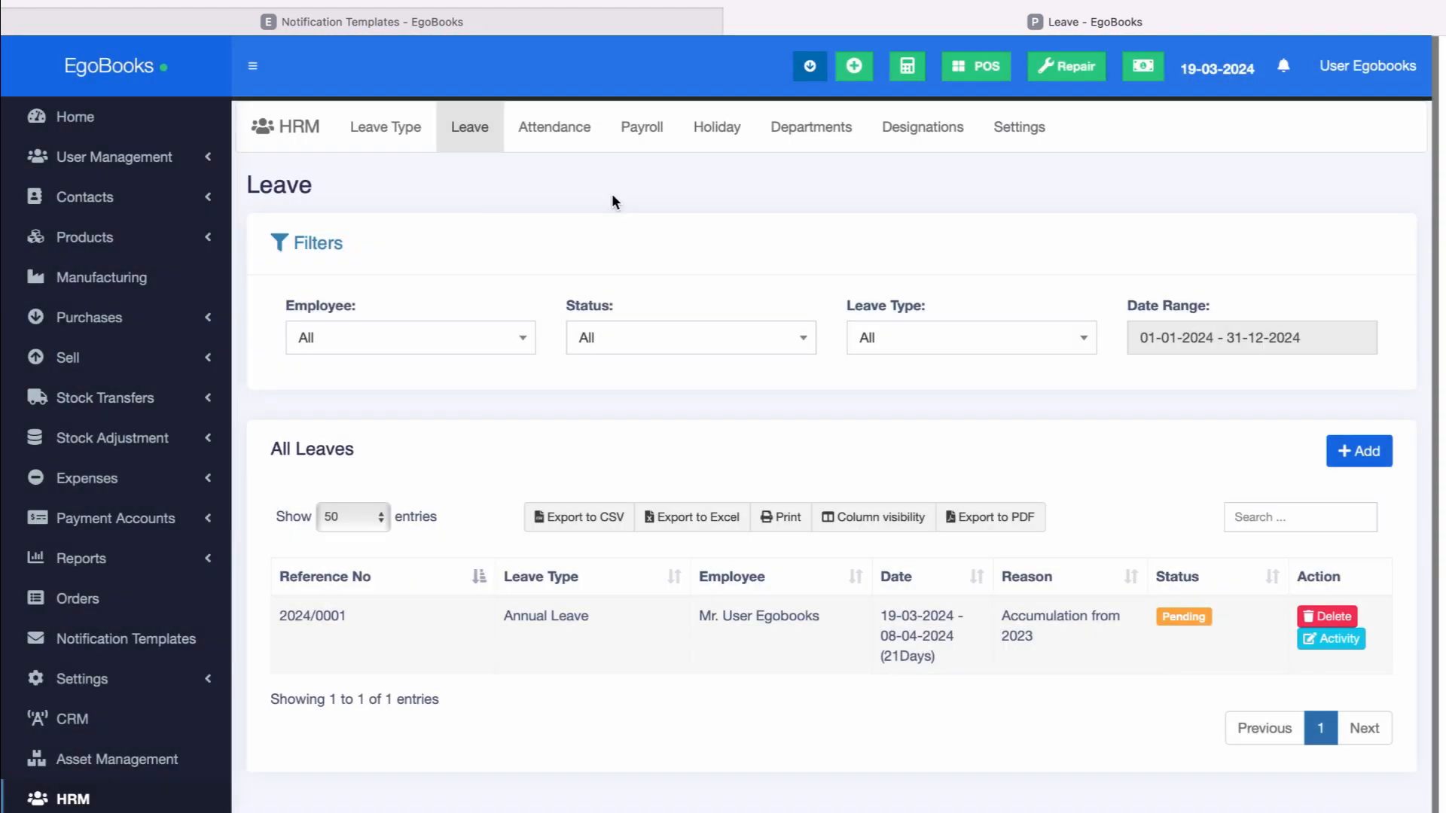
# - Start a new attendance shift named "Evening" with the shift type Fixed shift
pyautogui.click(565, 124)
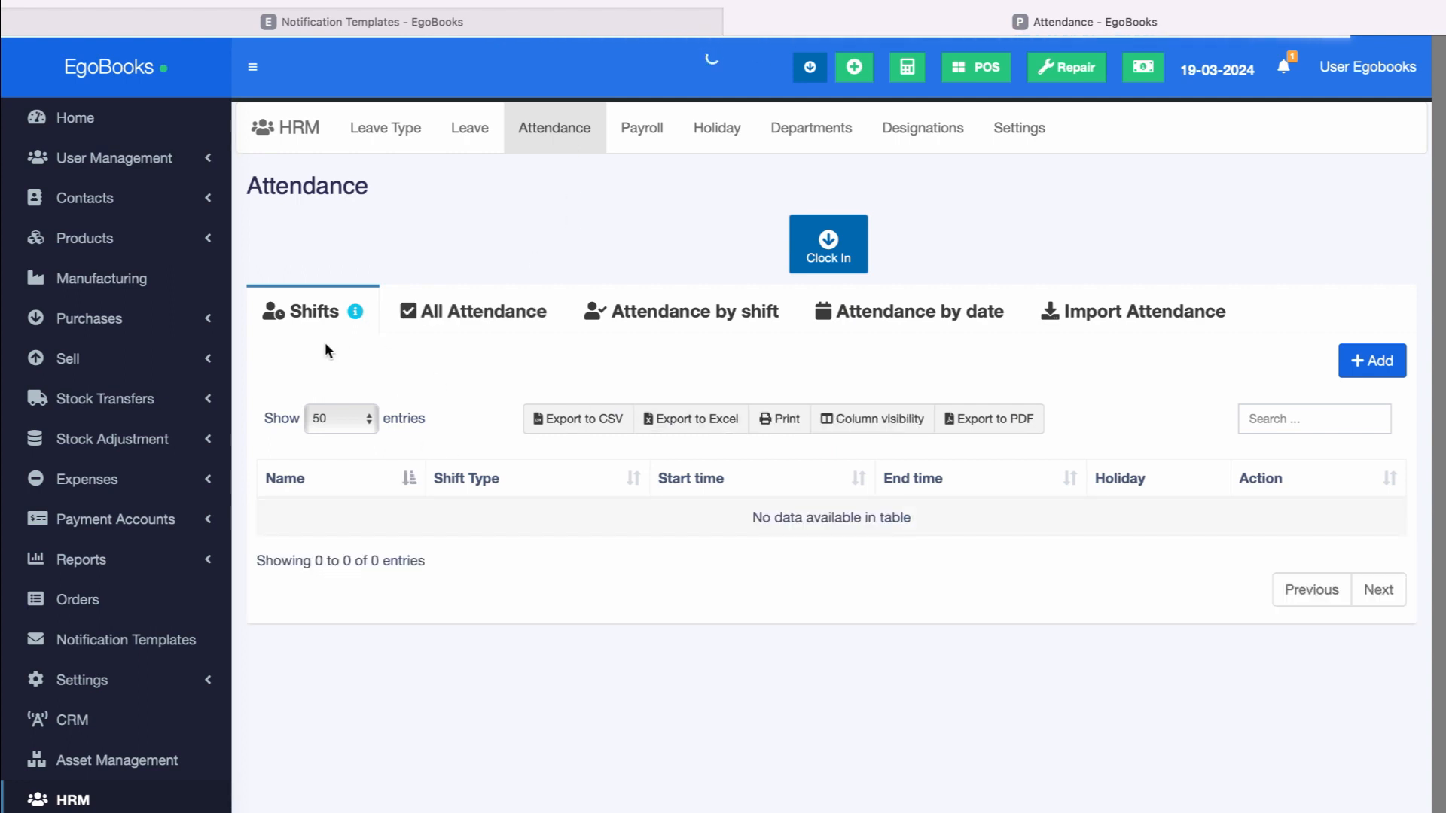
pyautogui.click(1391, 363)
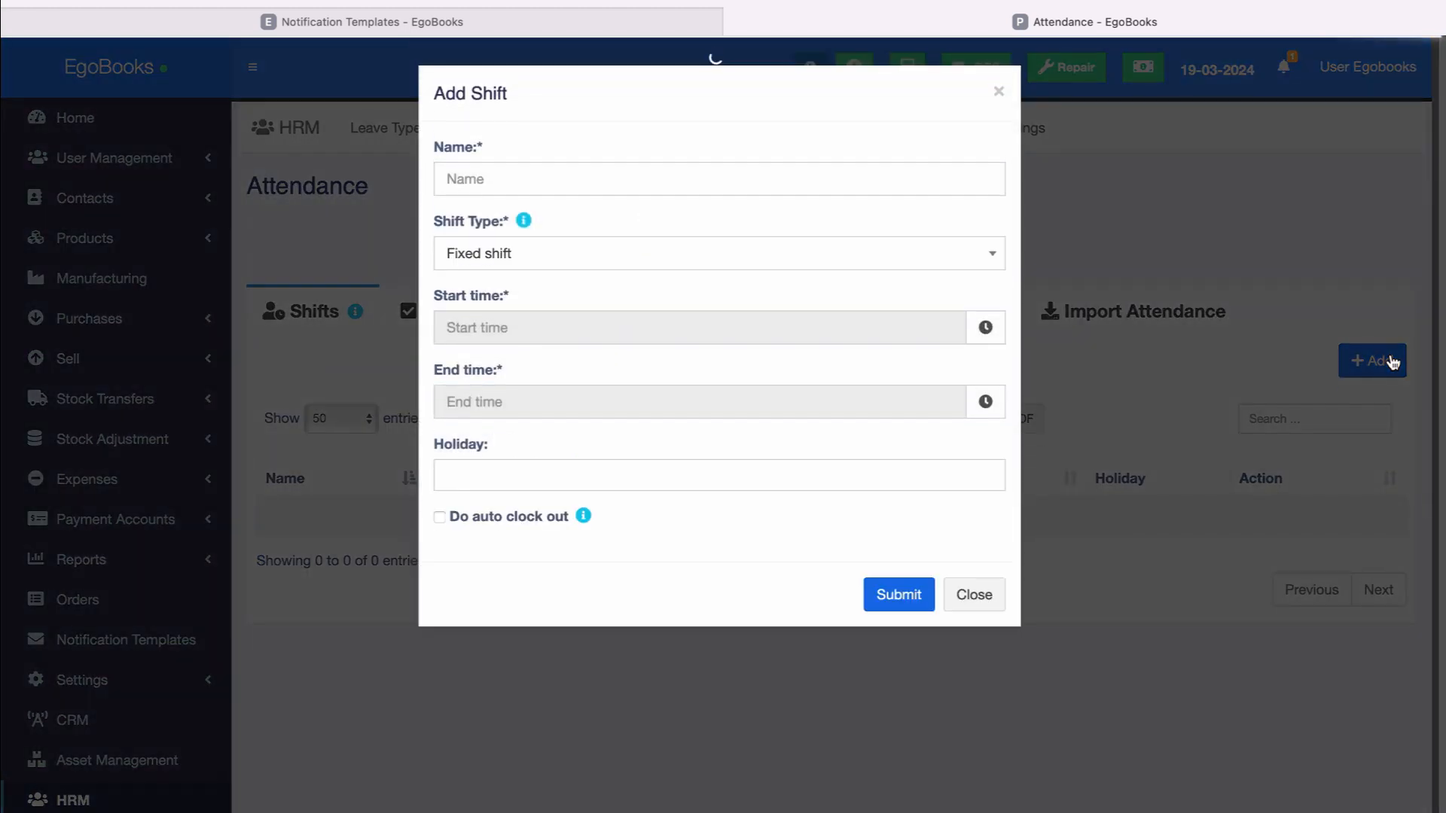
pyautogui.click(487, 182)
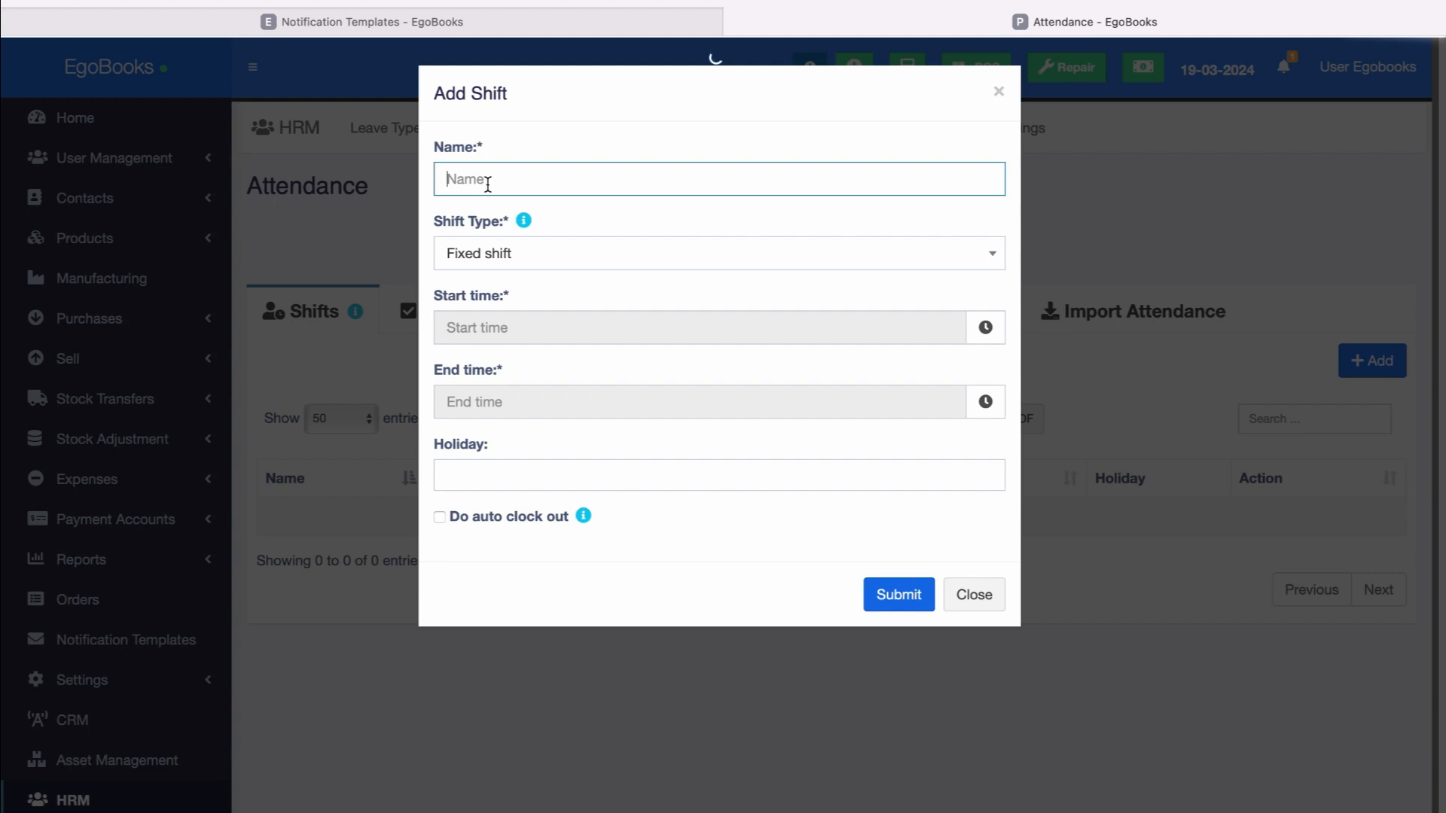
pyautogui.write('Evening')
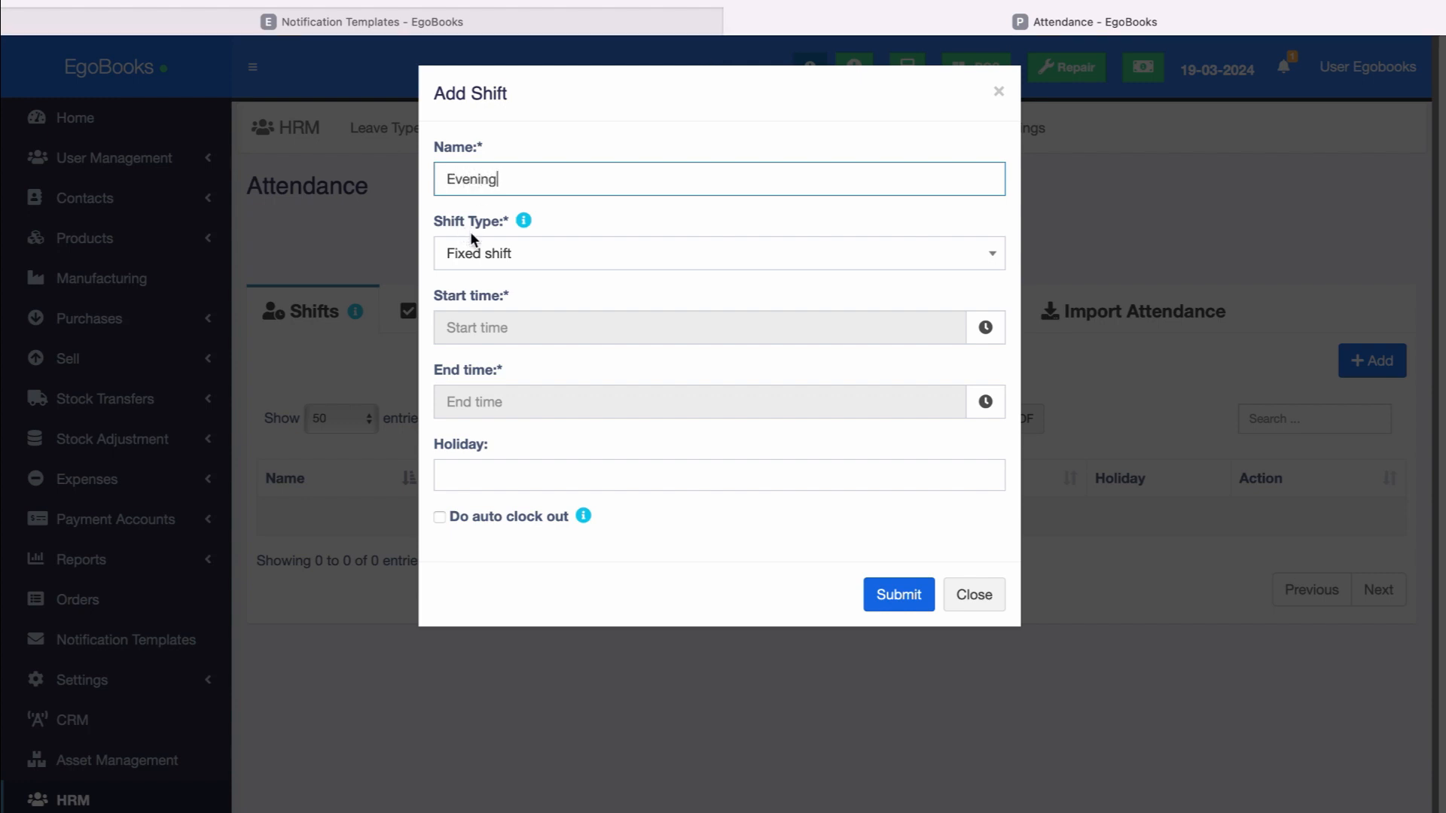
pyautogui.click(717, 256)
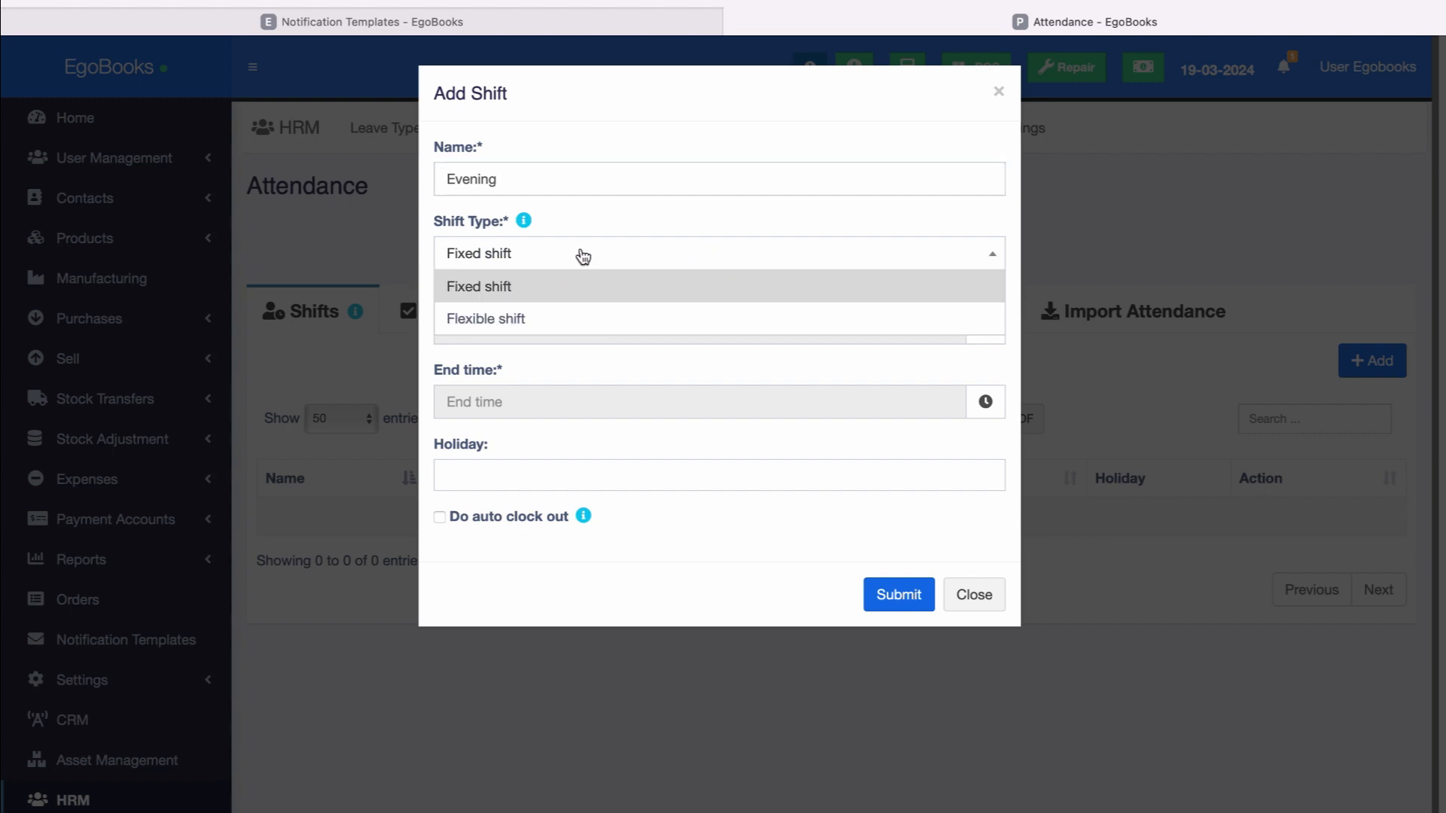
pyautogui.click(666, 210)
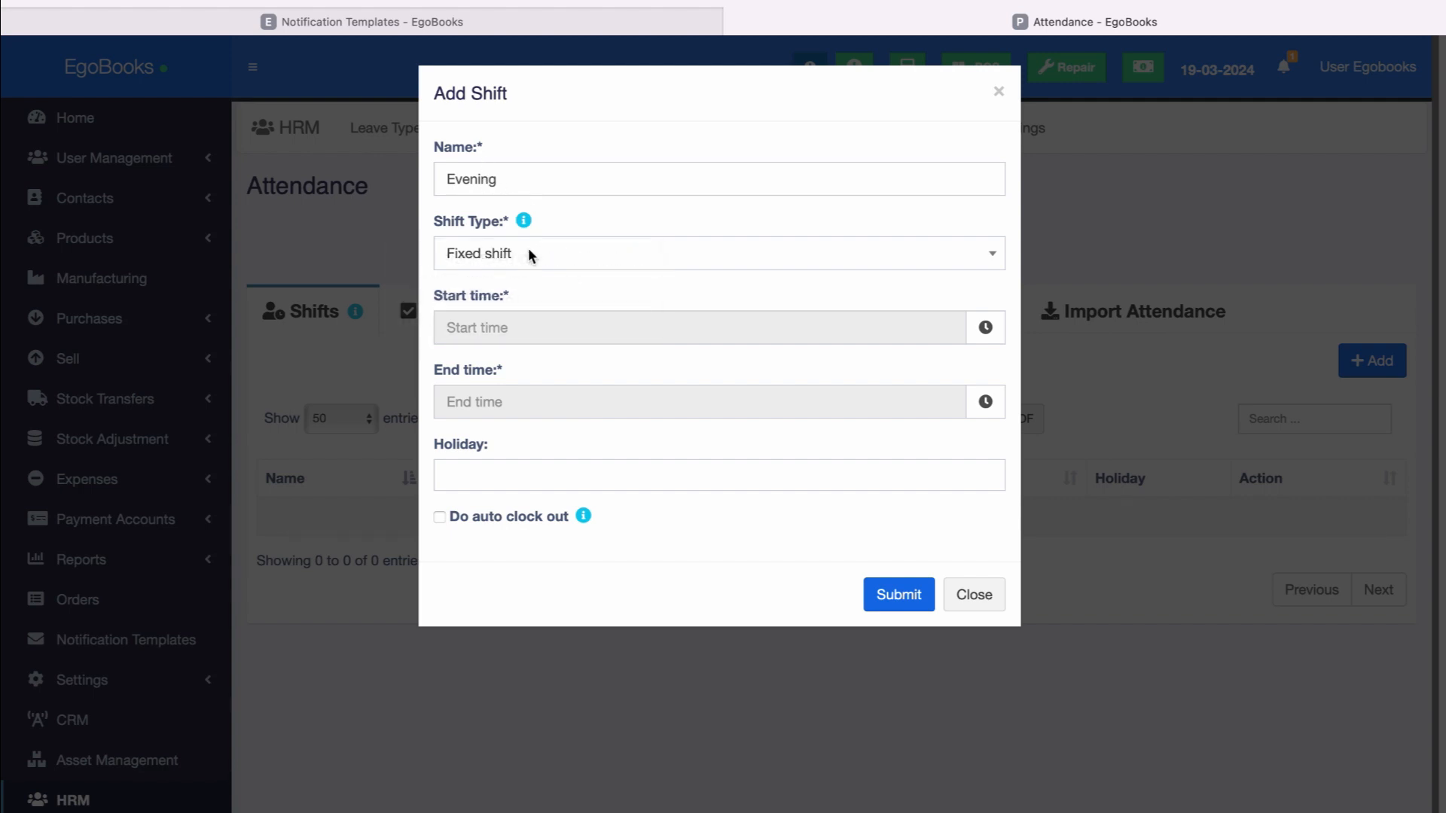
# - Set the Evening shift's start time to 19:00
pyautogui.click(568, 336)
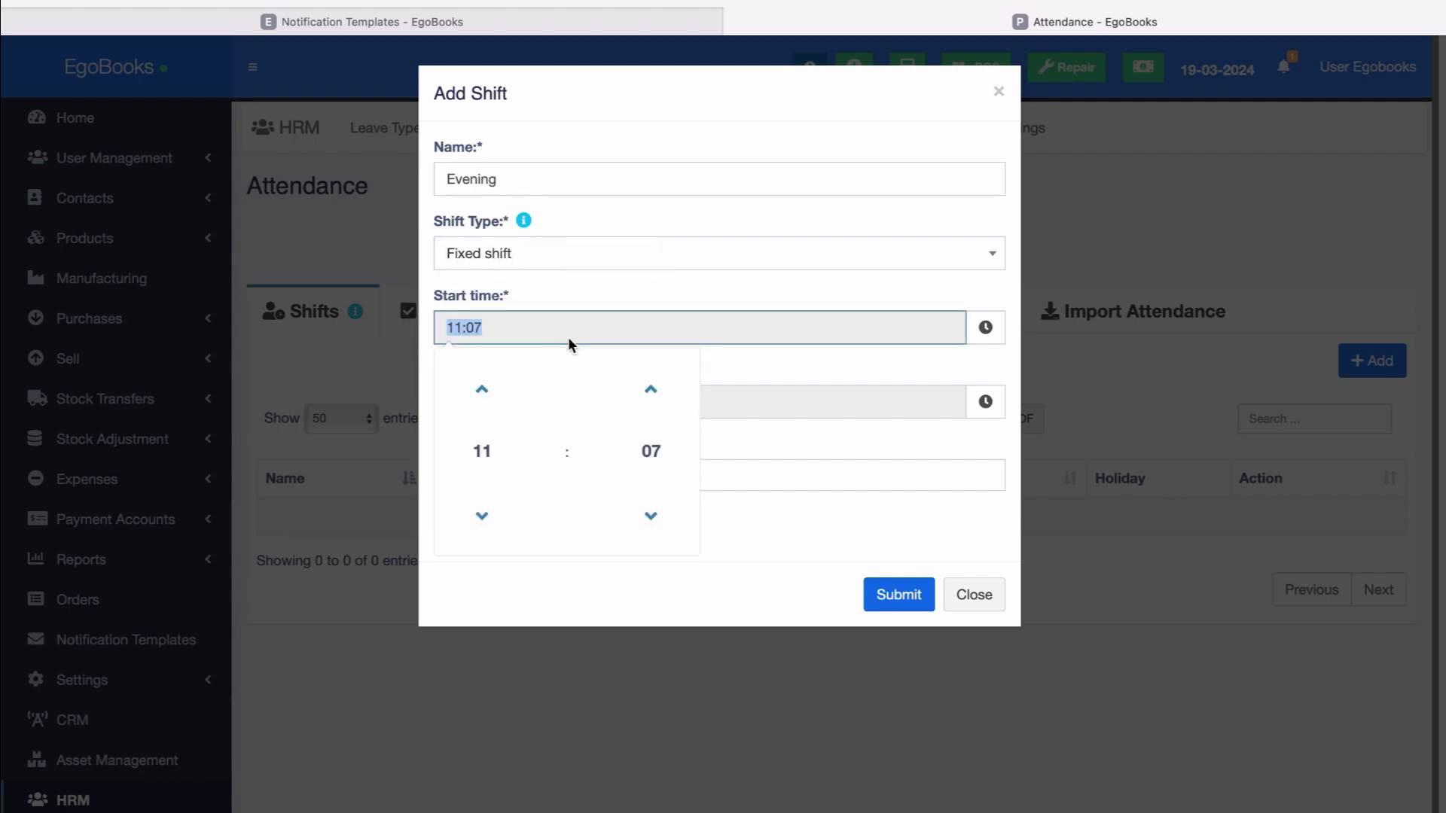
pyautogui.click(491, 392)
pyautogui.click(491, 391)
pyautogui.click(491, 392)
pyautogui.click(491, 392)
pyautogui.click(491, 391)
pyautogui.click(491, 392)
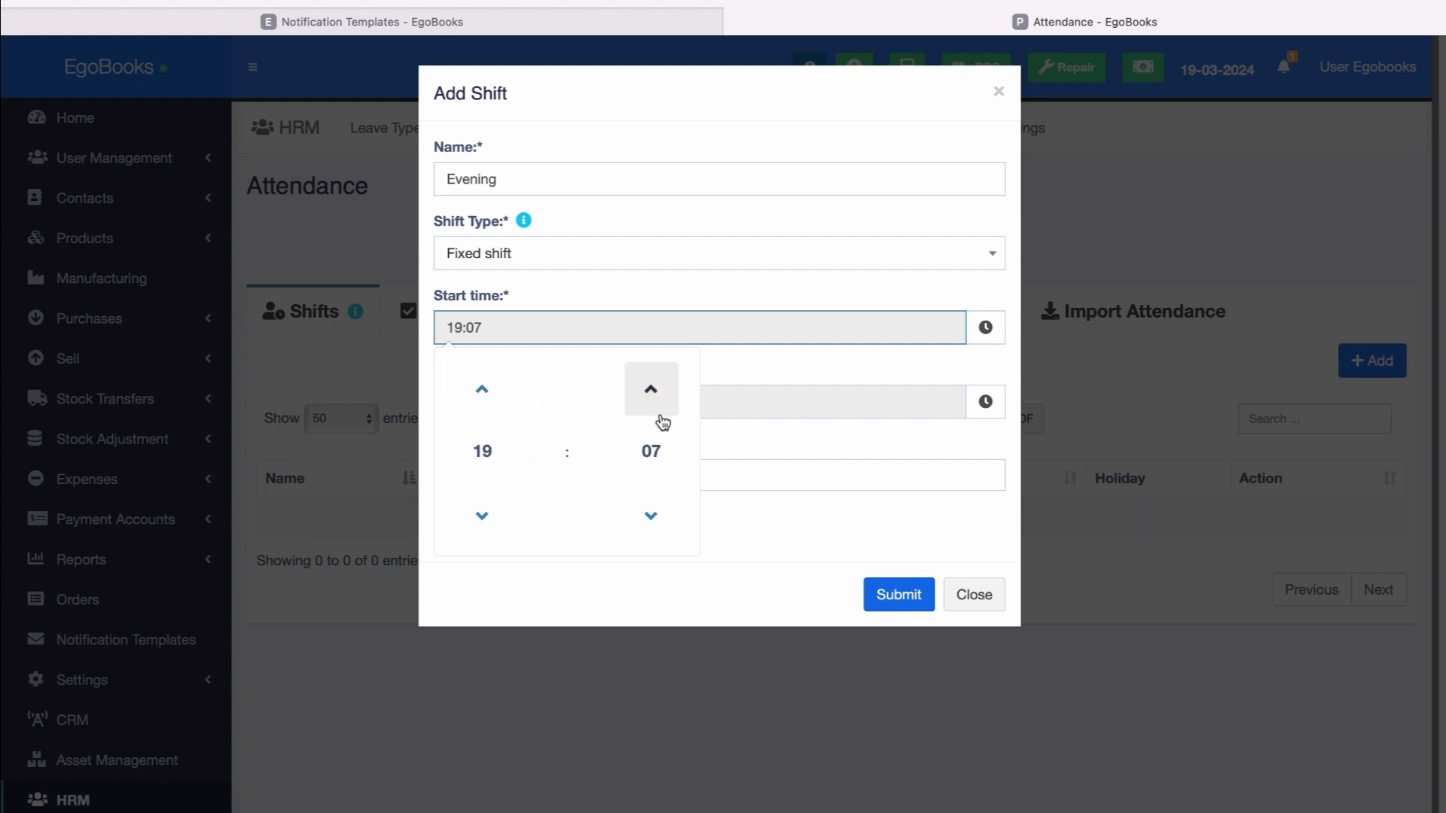
pyautogui.click(652, 513)
pyautogui.click(652, 514)
pyautogui.click(652, 514)
pyautogui.click(652, 514)
pyautogui.click(652, 514)
pyautogui.click(652, 513)
pyautogui.click(652, 513)
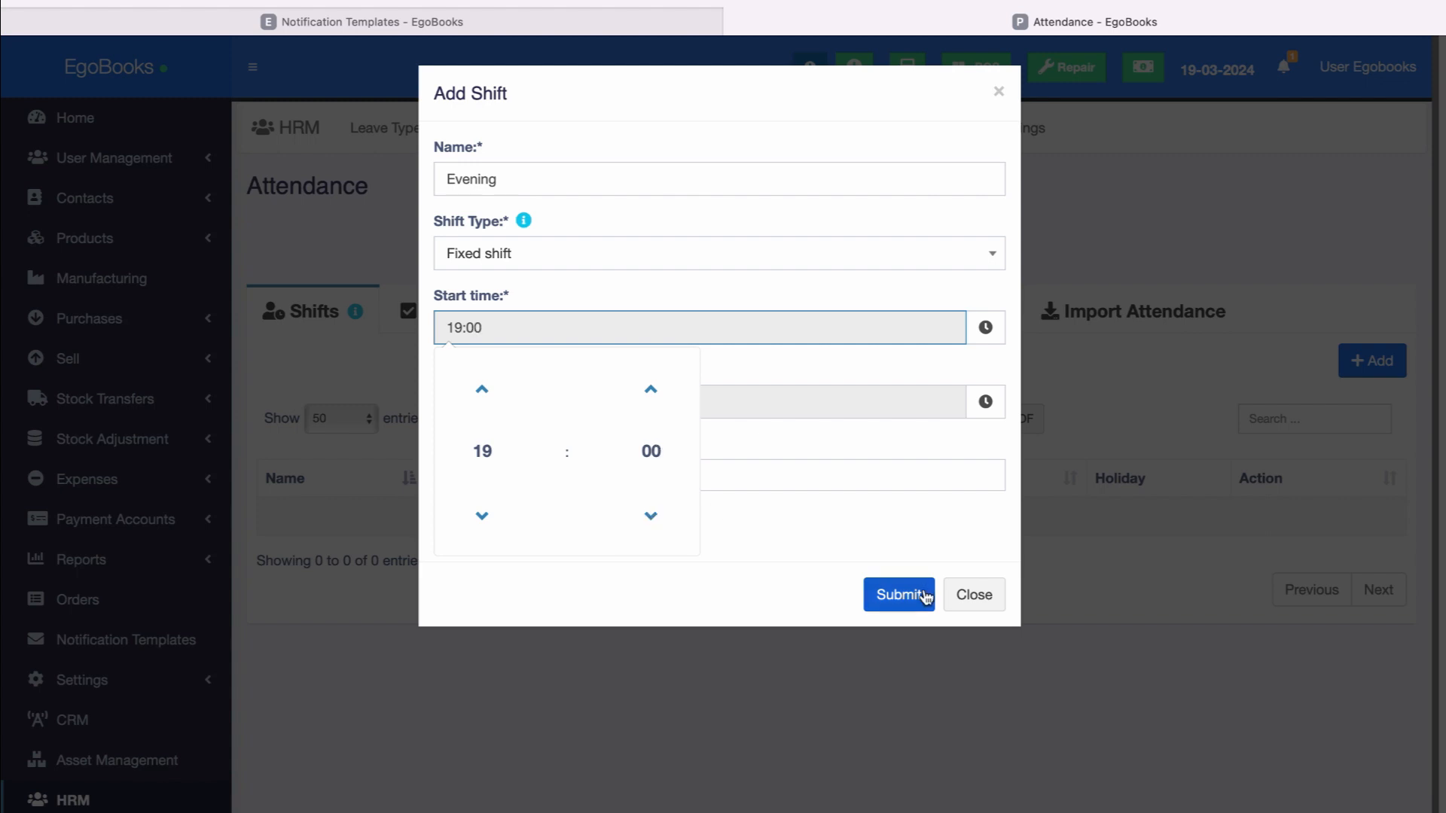
pyautogui.click(887, 292)
# - Set the Evening shift's end time to 04:00
pyautogui.click(495, 397)
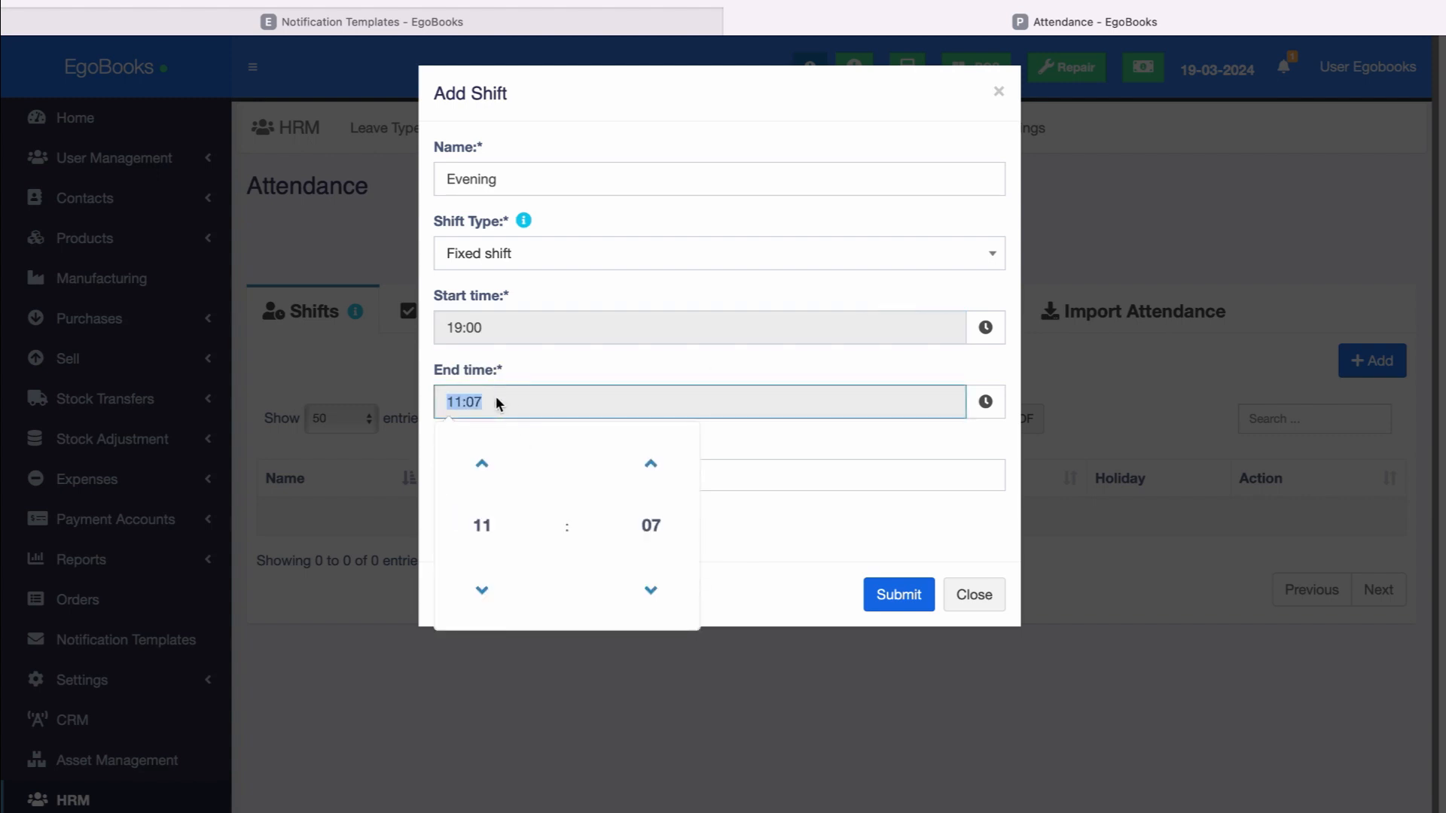
pyautogui.click(482, 465)
pyautogui.click(482, 465)
pyautogui.click(482, 464)
pyautogui.click(482, 465)
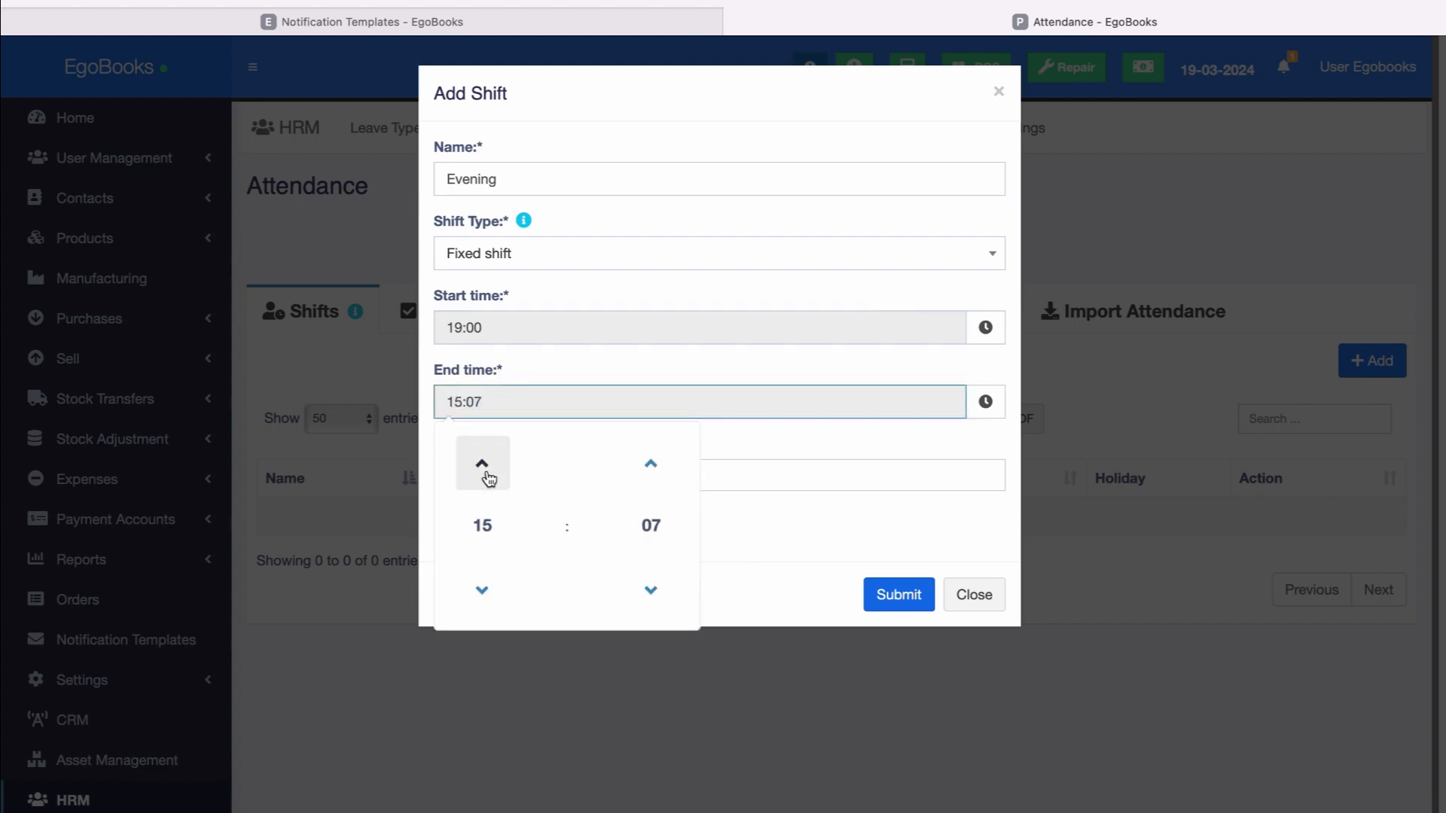
pyautogui.click(482, 465)
pyautogui.click(482, 464)
pyautogui.click(481, 464)
pyautogui.click(481, 465)
pyautogui.click(482, 465)
pyautogui.click(481, 465)
pyautogui.click(482, 465)
pyautogui.click(482, 464)
pyautogui.click(484, 472)
pyautogui.click(484, 472)
pyautogui.click(661, 609)
pyautogui.click(663, 610)
pyautogui.click(662, 610)
pyautogui.click(663, 609)
pyautogui.click(663, 610)
pyautogui.click(662, 610)
pyautogui.click(662, 609)
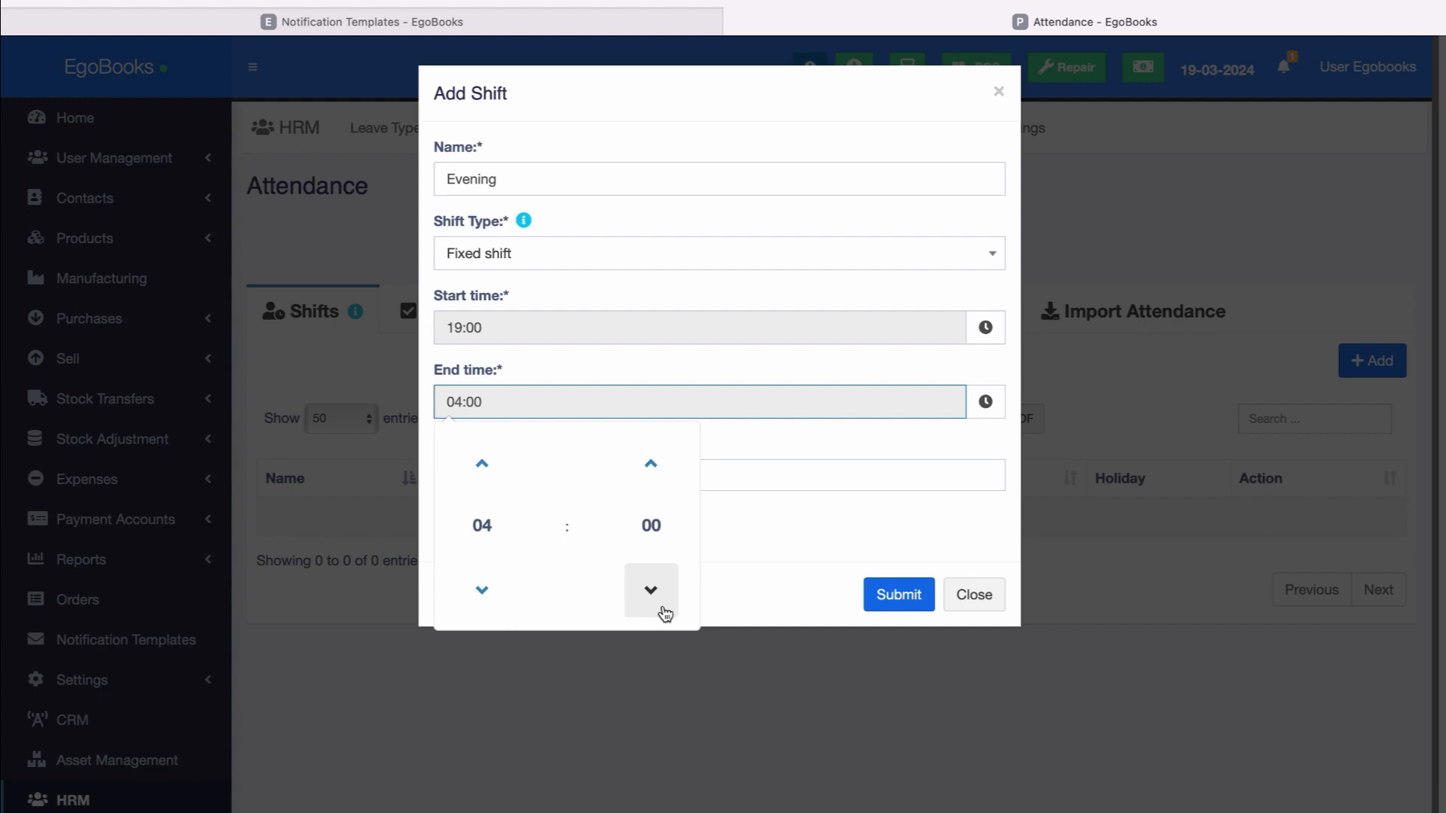
pyautogui.click(842, 524)
# - Choose Sunday as the Evening shift's holiday, leave auto clock out disabled, and submit the shift
pyautogui.click(539, 480)
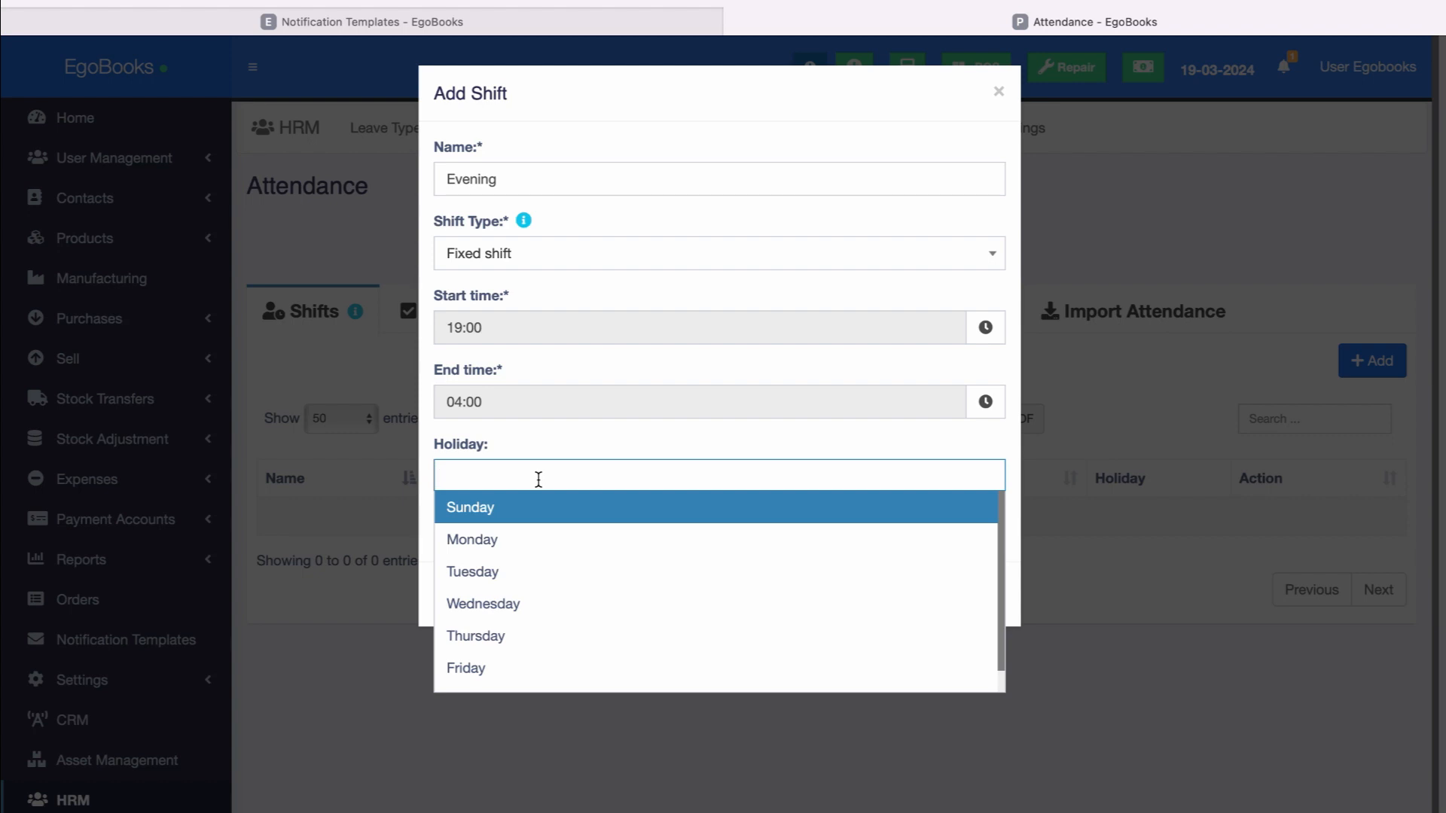
pyautogui.click(518, 518)
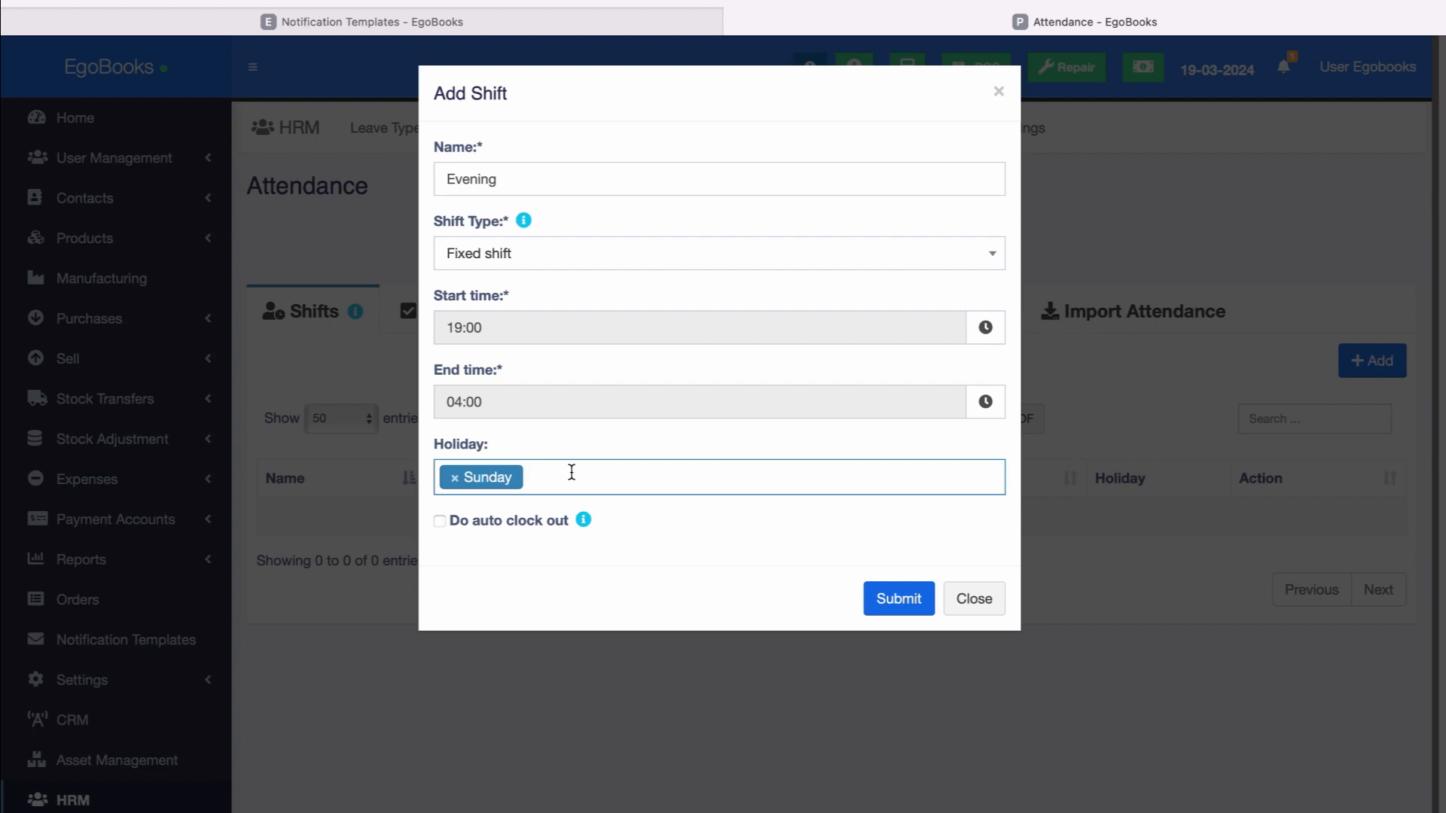
pyautogui.click(440, 521)
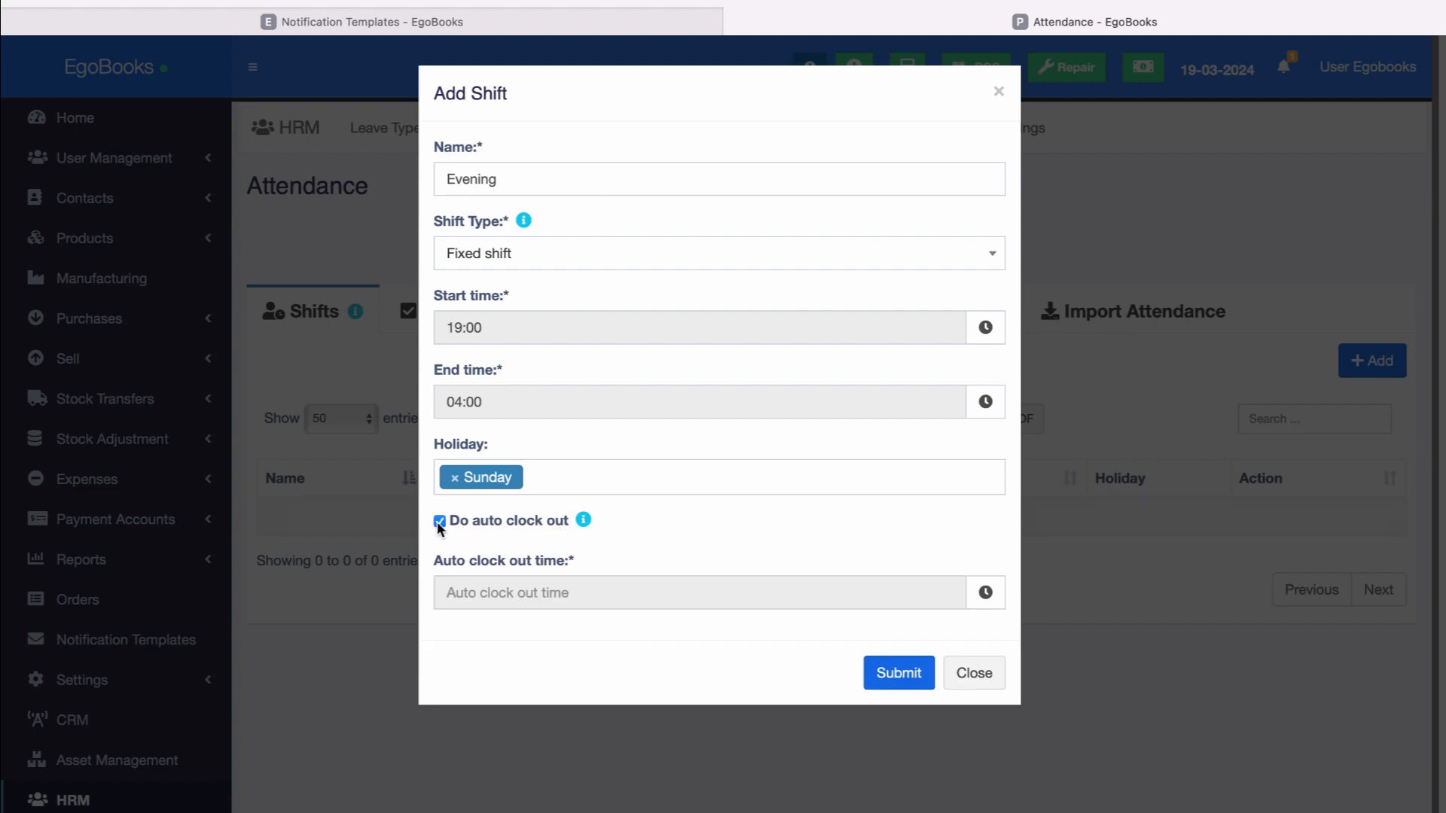
pyautogui.click(440, 521)
pyautogui.click(896, 598)
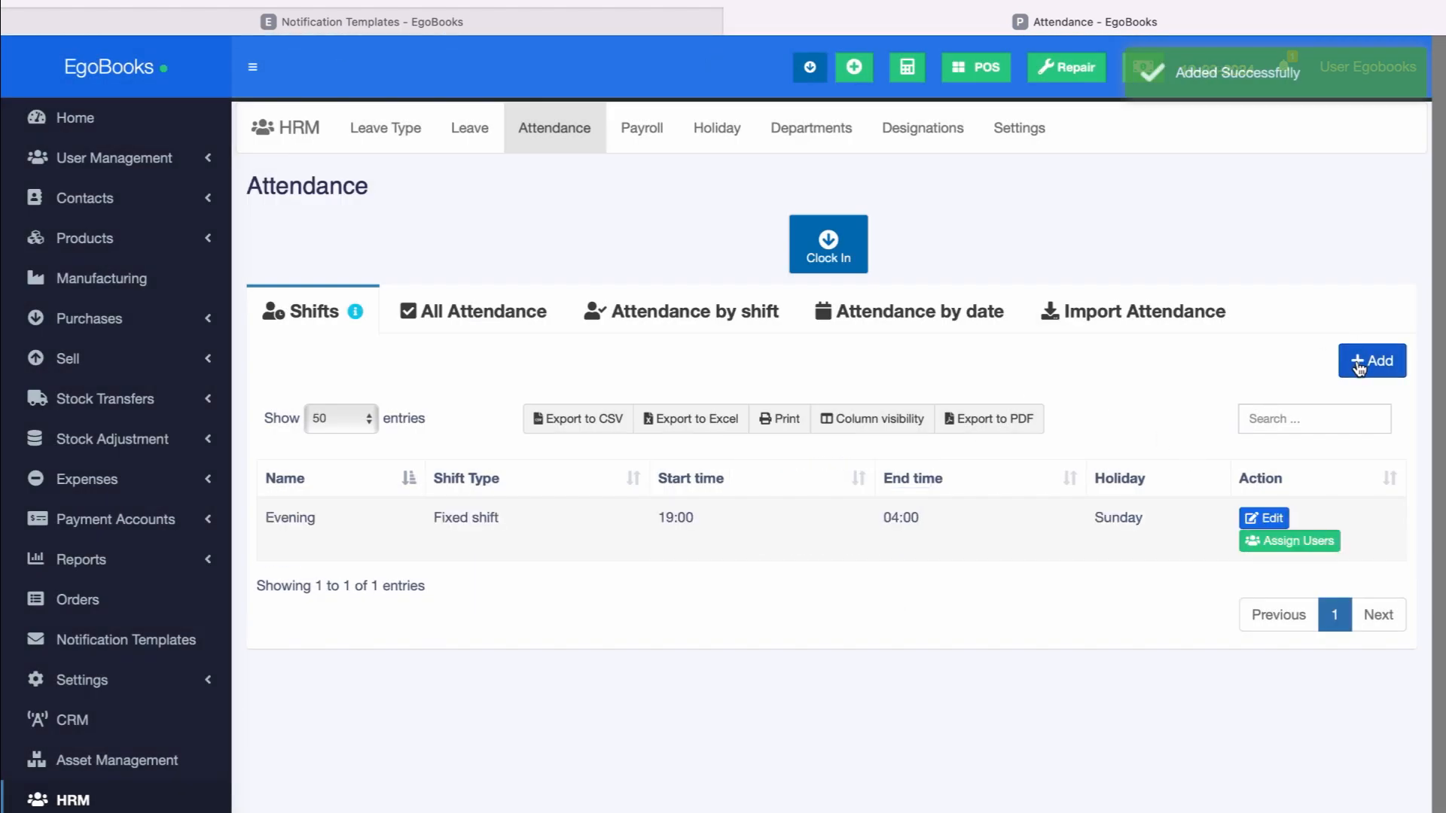
# - Start another attendance shift and name it "Day"
pyautogui.click(1359, 363)
pyautogui.click(470, 185)
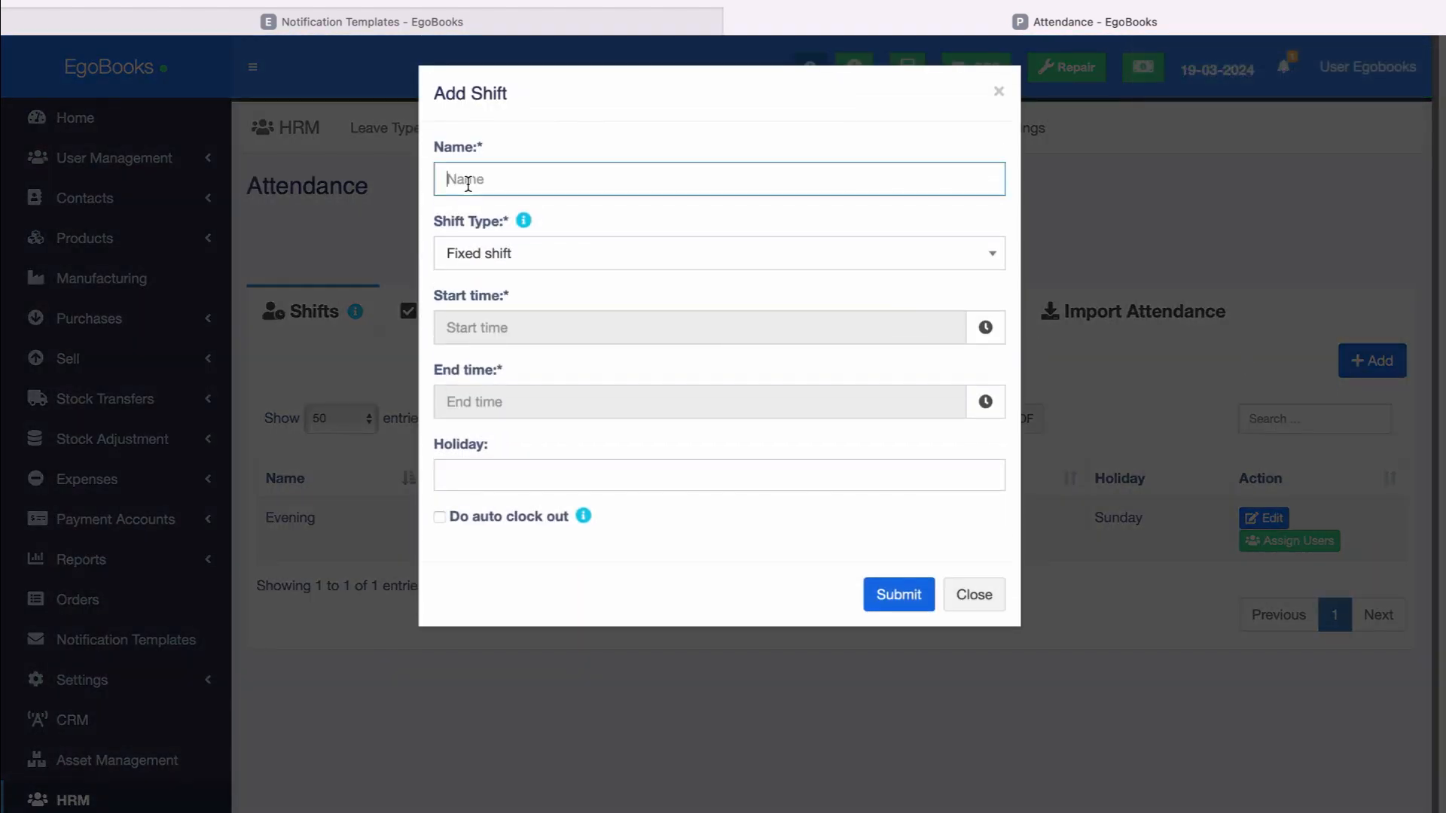
pyautogui.write('Day')
# - Set the Day shift's start time to 08:00
pyautogui.click(491, 325)
pyautogui.click(495, 410)
pyautogui.click(494, 409)
pyautogui.click(494, 409)
pyautogui.click(495, 410)
pyautogui.click(494, 409)
pyautogui.click(495, 409)
pyautogui.click(495, 410)
pyautogui.click(495, 409)
pyautogui.click(495, 410)
pyautogui.click(495, 410)
pyautogui.click(494, 410)
pyautogui.click(494, 409)
pyautogui.click(495, 409)
pyautogui.click(494, 409)
pyautogui.click(494, 410)
pyautogui.click(495, 410)
pyautogui.click(495, 410)
pyautogui.click(495, 410)
pyautogui.click(495, 411)
pyautogui.click(495, 410)
pyautogui.click(656, 516)
pyautogui.click(657, 517)
pyautogui.click(658, 516)
pyautogui.click(659, 517)
pyautogui.click(658, 517)
pyautogui.click(658, 517)
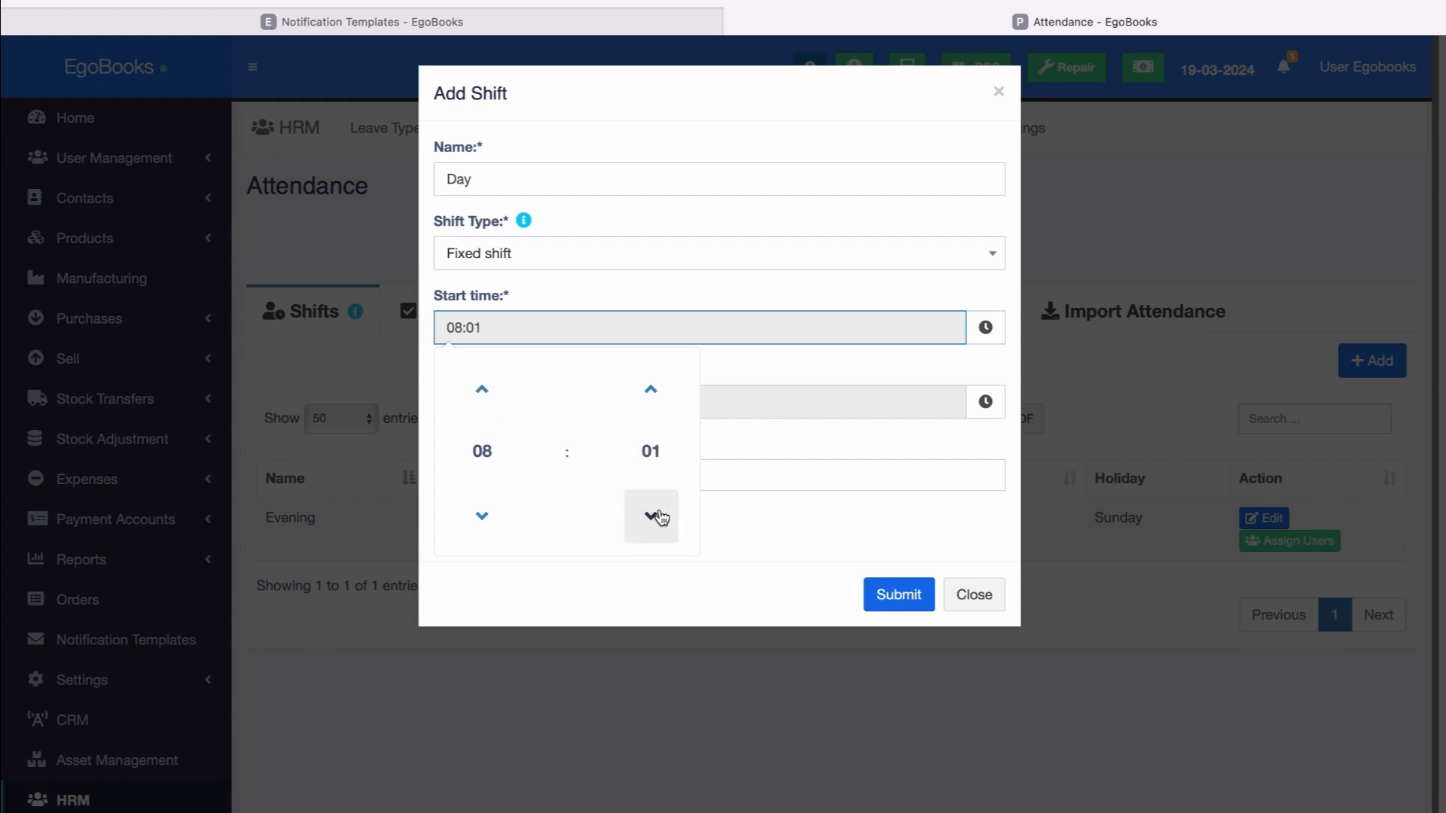
pyautogui.click(658, 517)
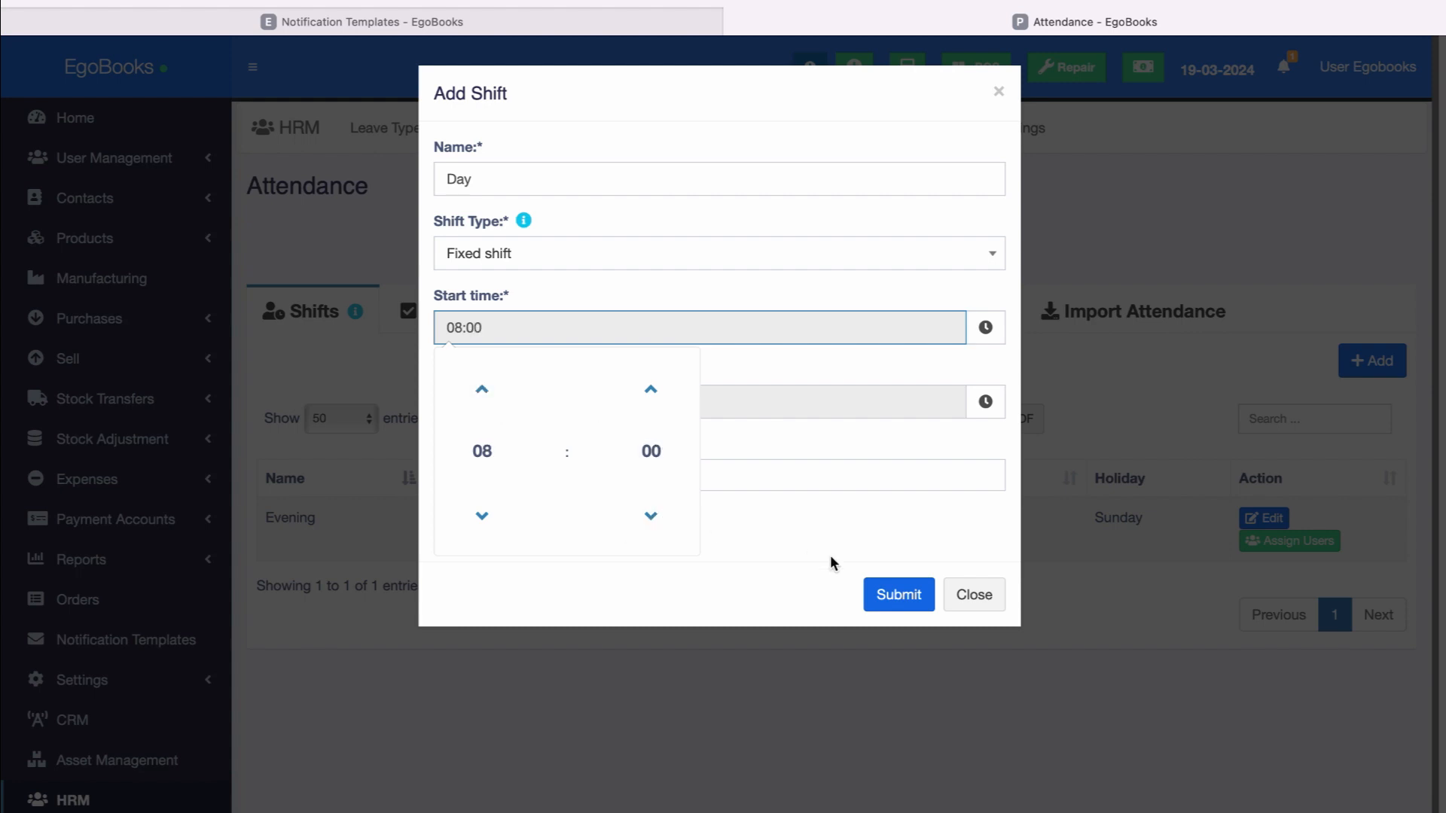
pyautogui.click(789, 485)
# - Set the Day shift's end time to 17:00
pyautogui.click(518, 397)
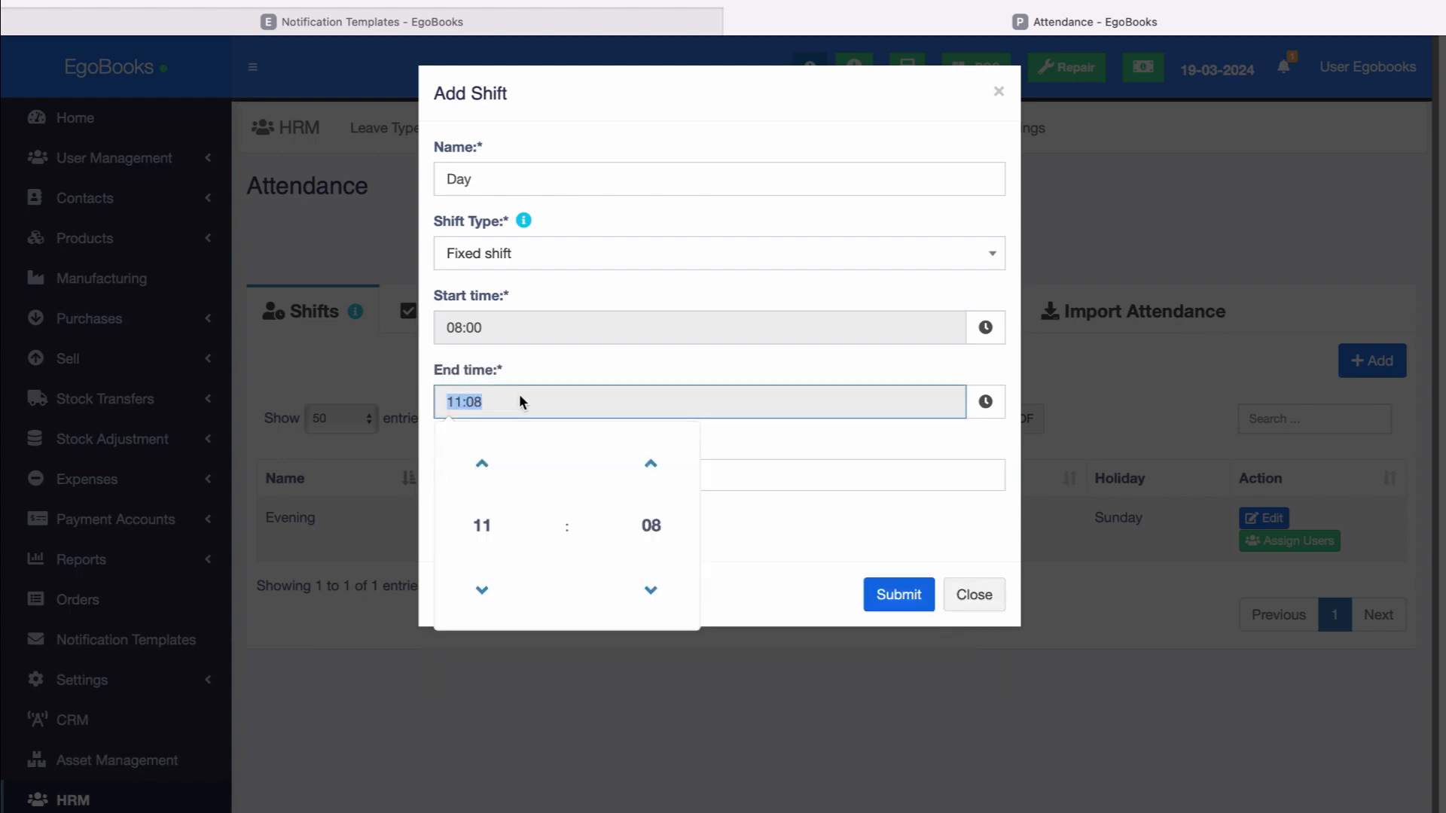
pyautogui.click(482, 591)
pyautogui.click(482, 591)
pyautogui.click(482, 592)
pyautogui.click(483, 592)
pyautogui.click(483, 592)
pyautogui.click(482, 591)
pyautogui.click(483, 591)
pyautogui.click(483, 592)
pyautogui.click(482, 592)
pyautogui.click(482, 592)
pyautogui.click(482, 463)
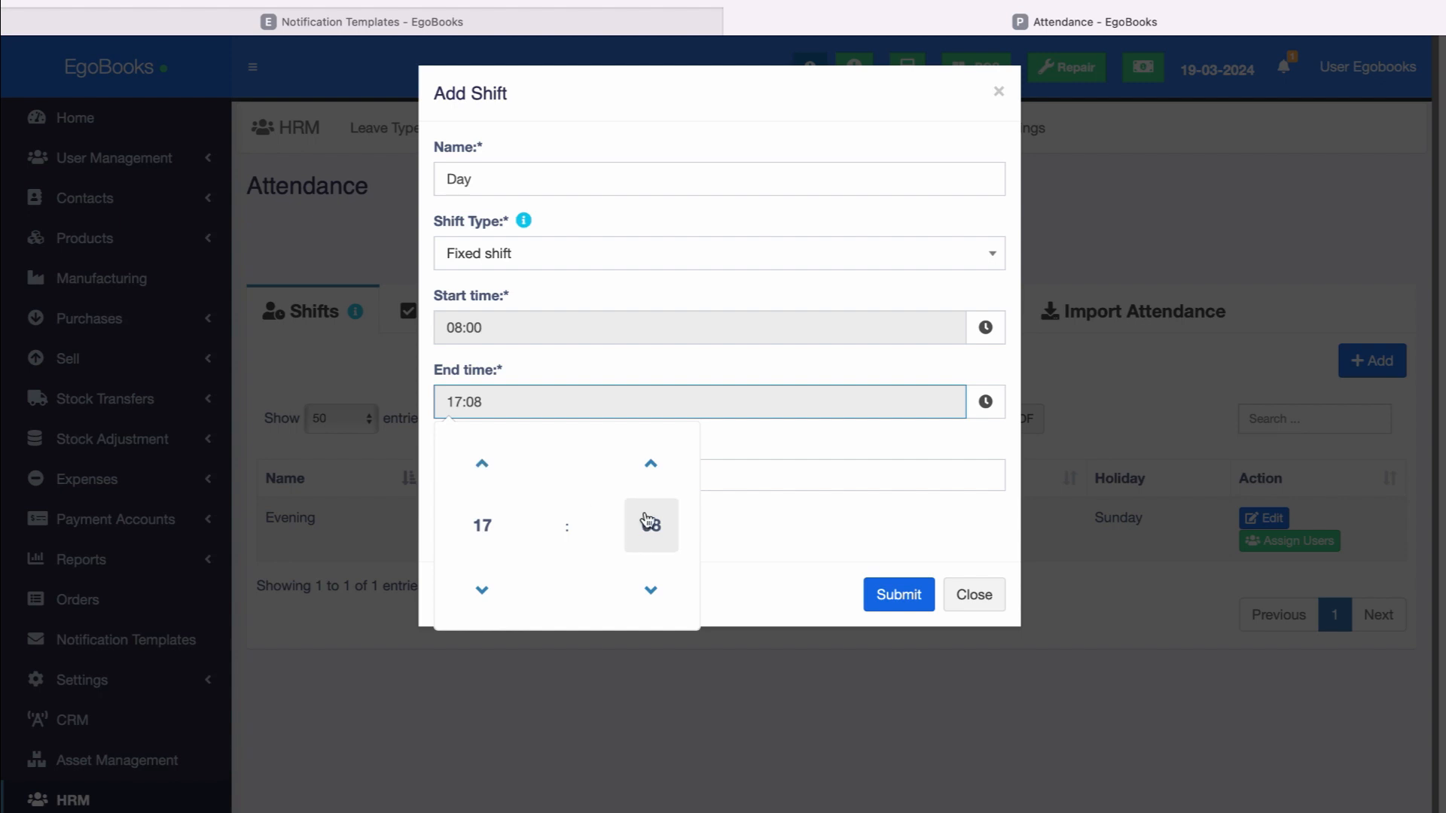
pyautogui.click(661, 595)
pyautogui.click(661, 595)
pyautogui.click(661, 594)
# - Submit the Day shift and try to choose Sunday as its holiday
pyautogui.click(886, 602)
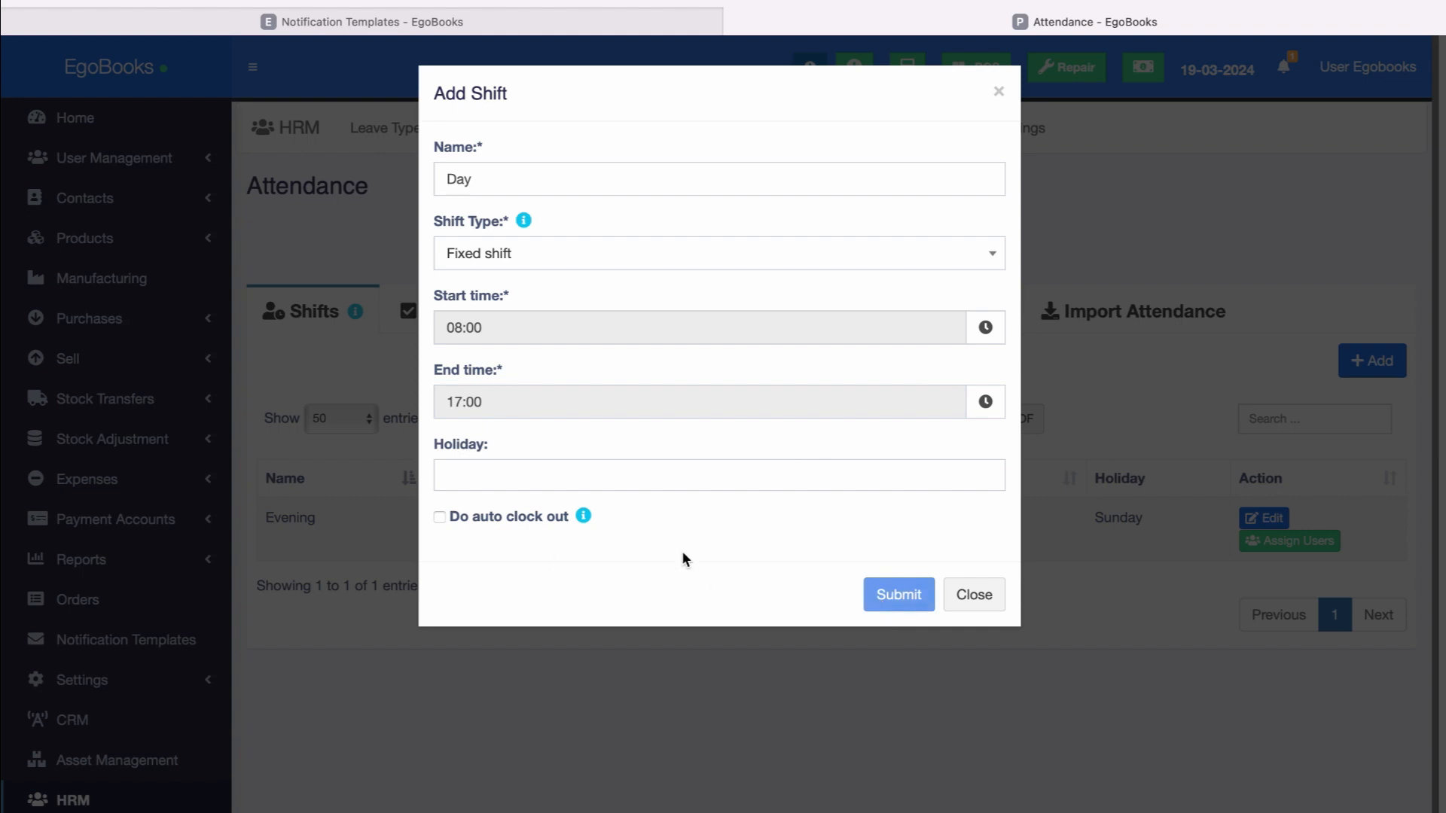
pyautogui.click(473, 475)
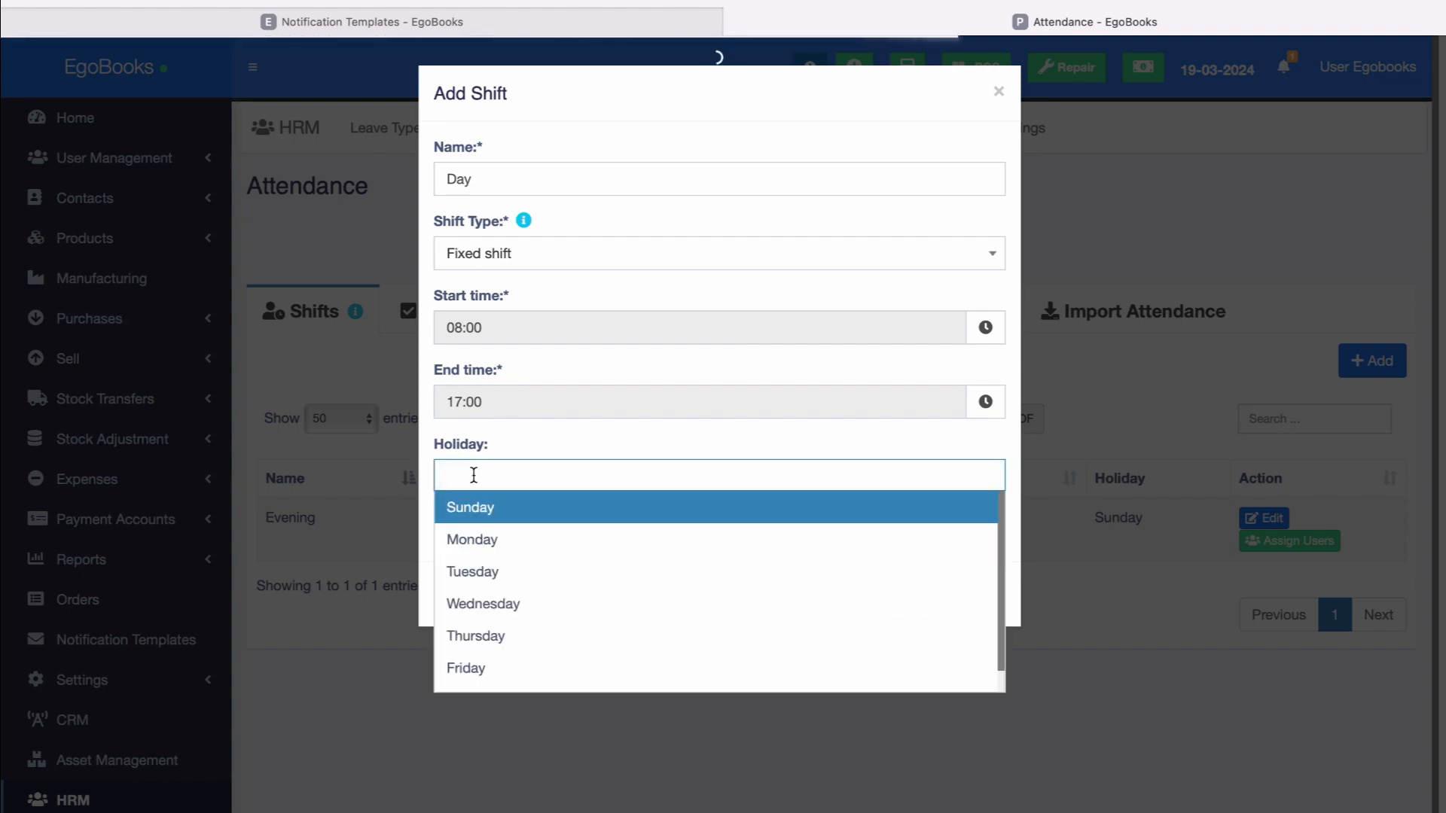
pyautogui.click(494, 515)
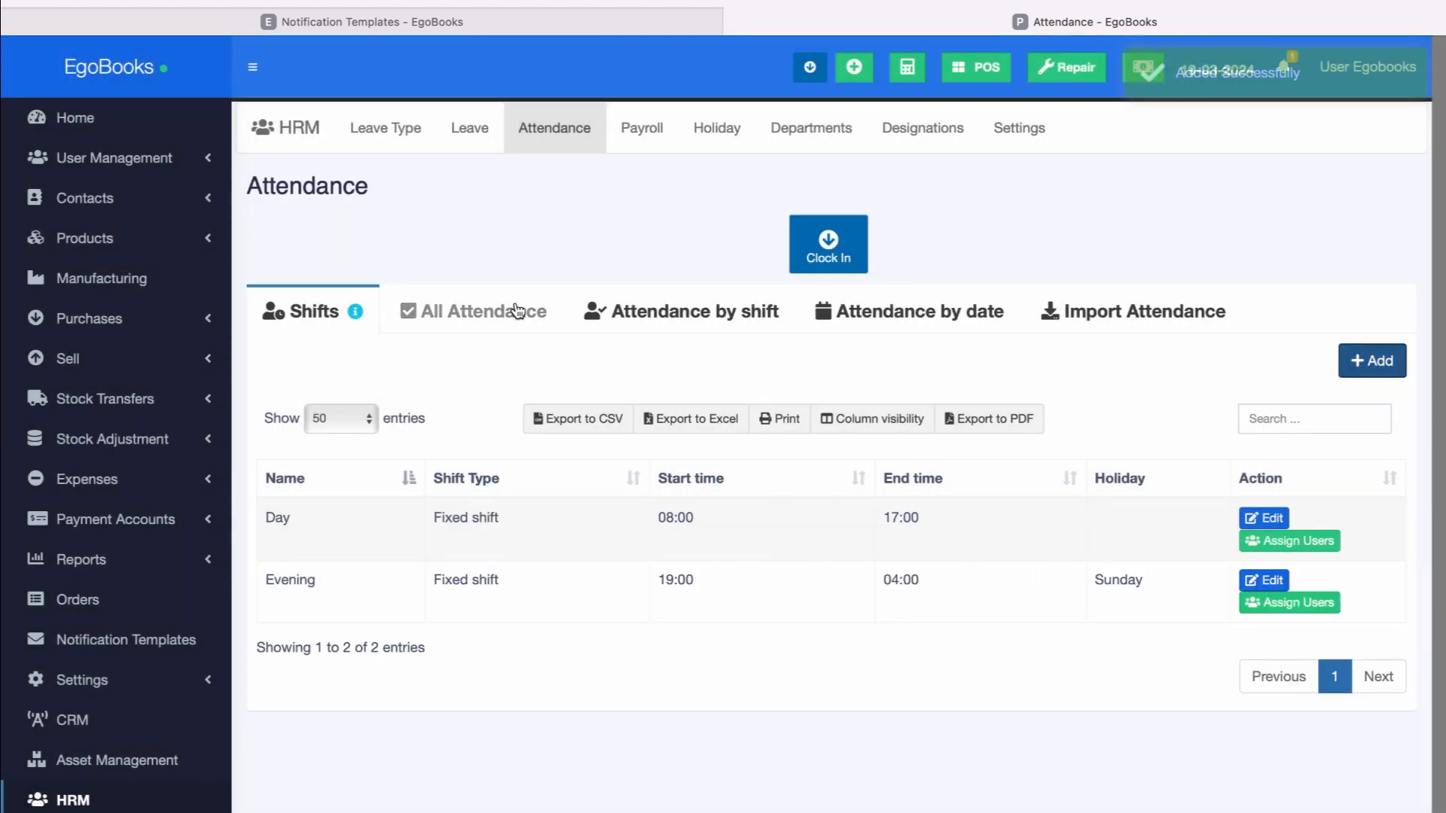
# - Review the attendance records in the all-attendance, by-shift and by-date views
pyautogui.click(488, 324)
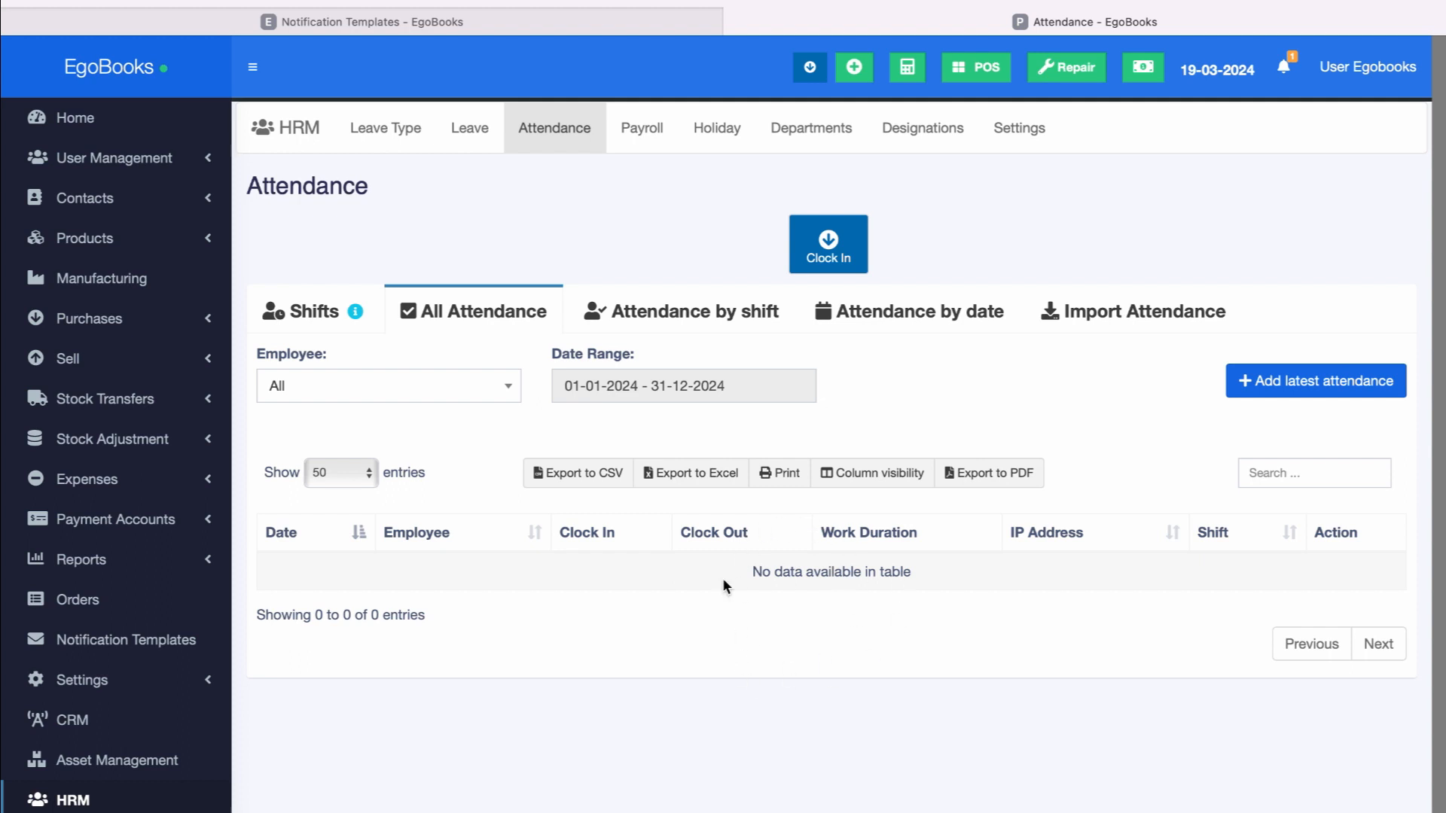
pyautogui.click(704, 318)
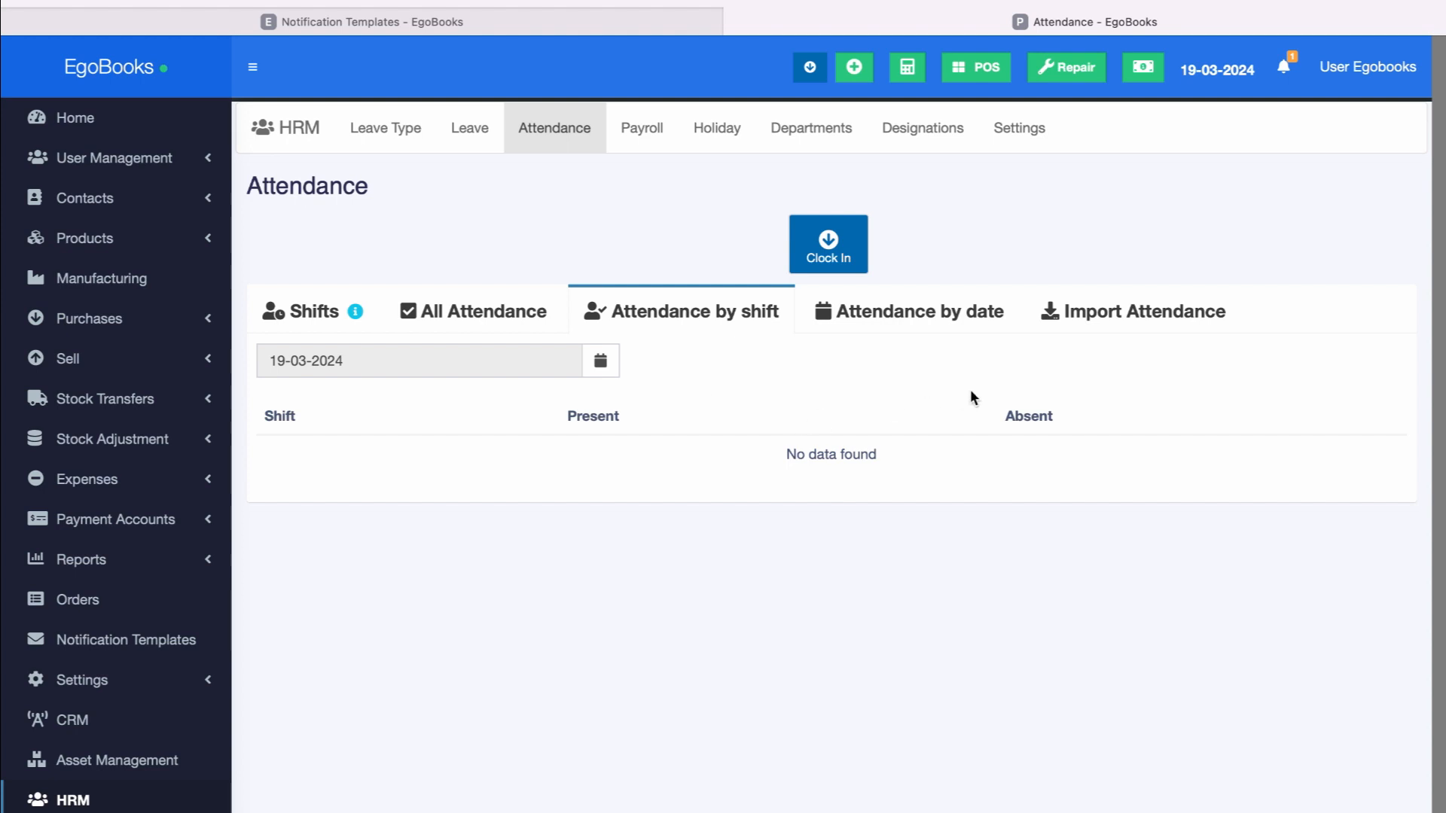
pyautogui.click(927, 320)
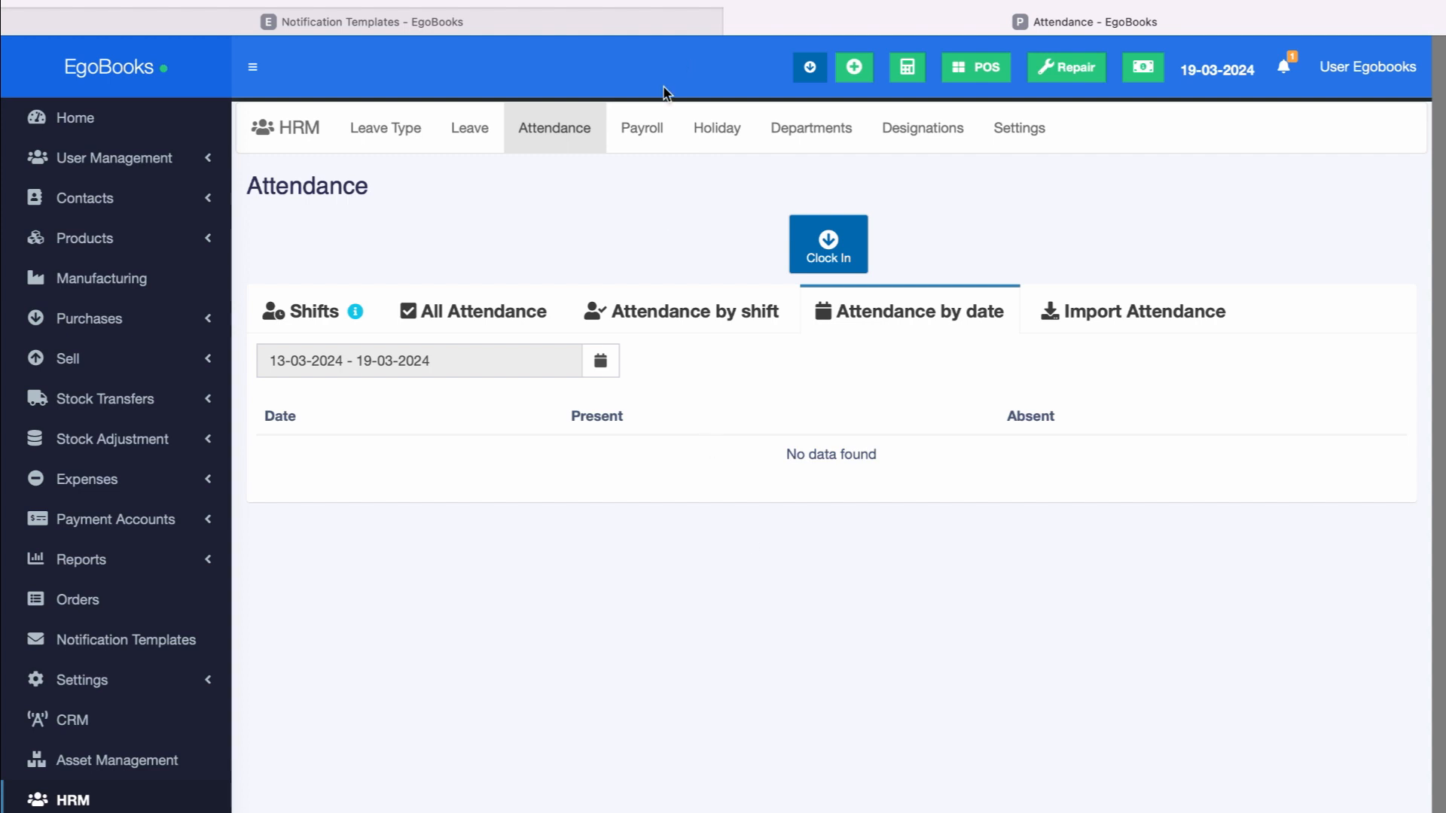
# - Open the HRM payroll page and start a new payroll with 03/2024 as its month
pyautogui.click(649, 125)
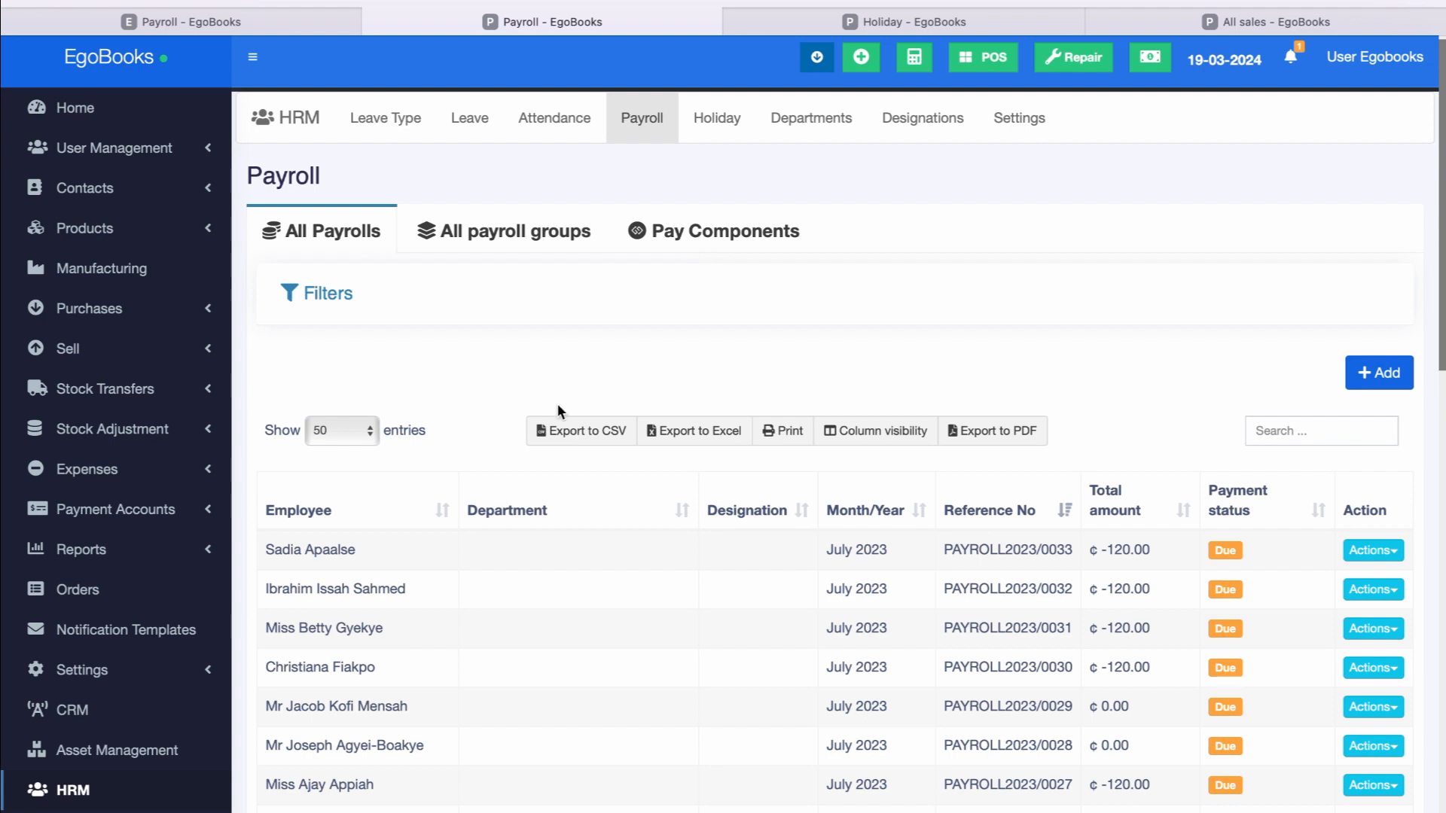
pyautogui.press('super+r')
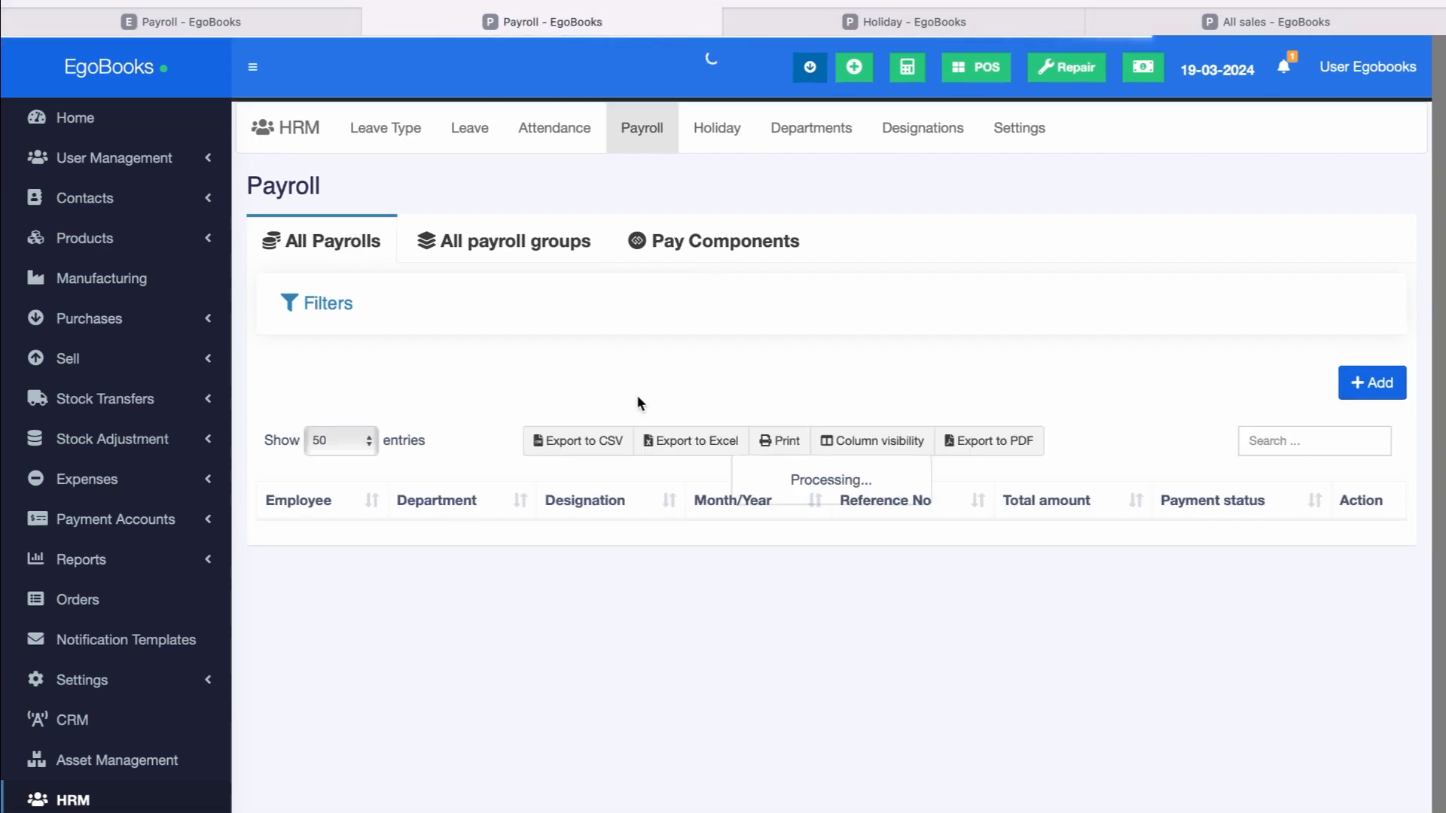
pyautogui.click(1363, 385)
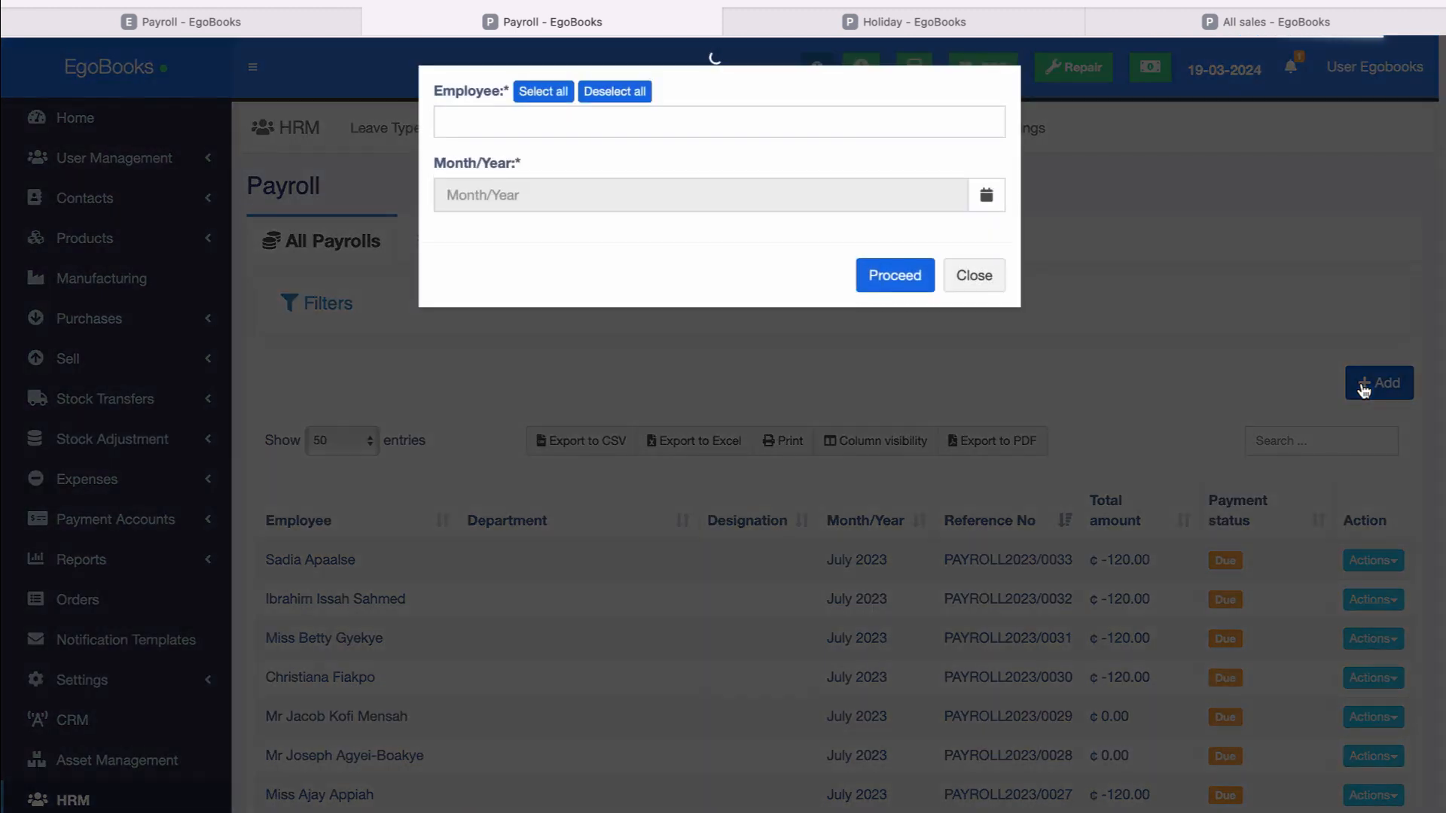
pyautogui.click(560, 200)
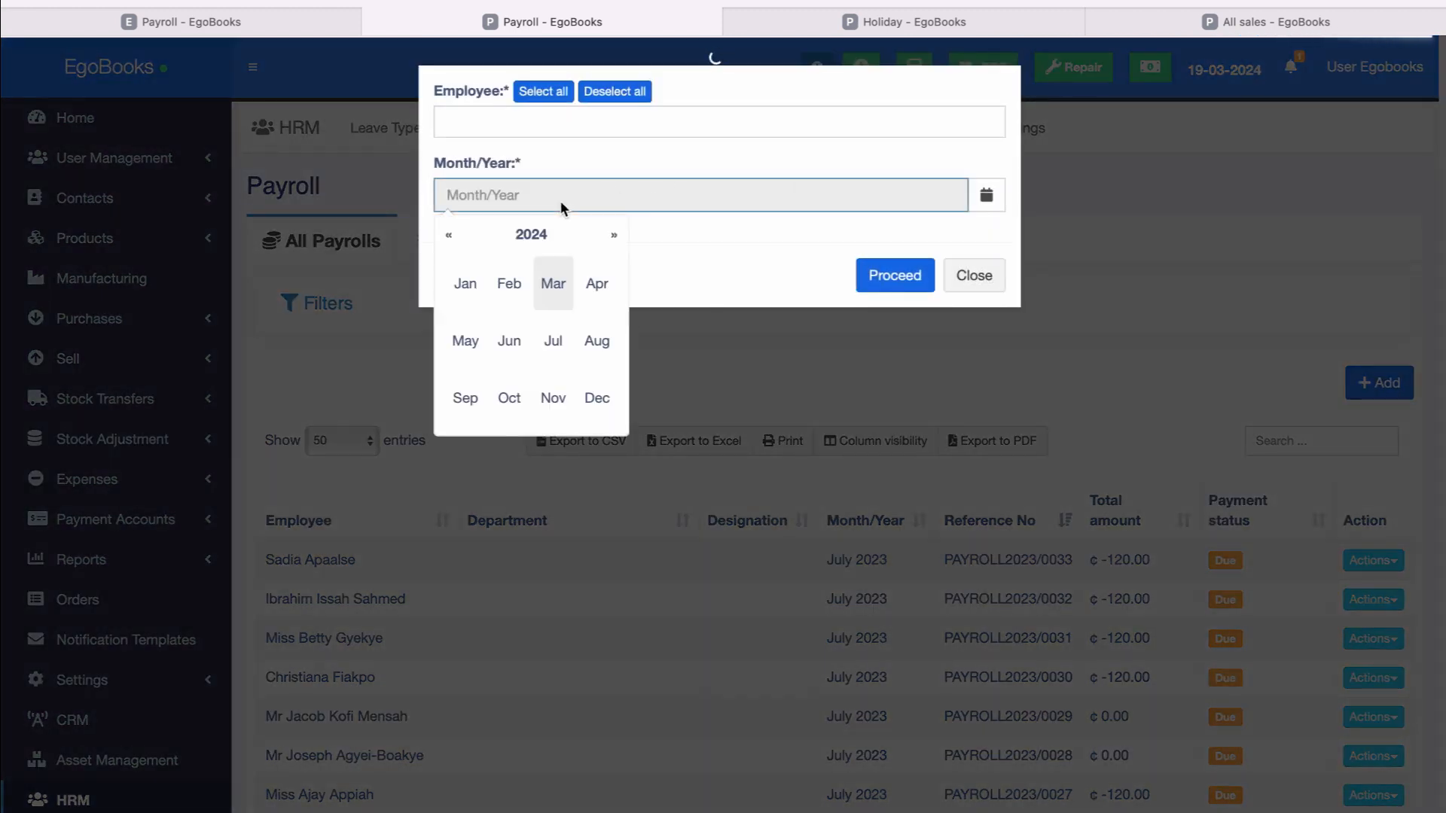
pyautogui.click(554, 293)
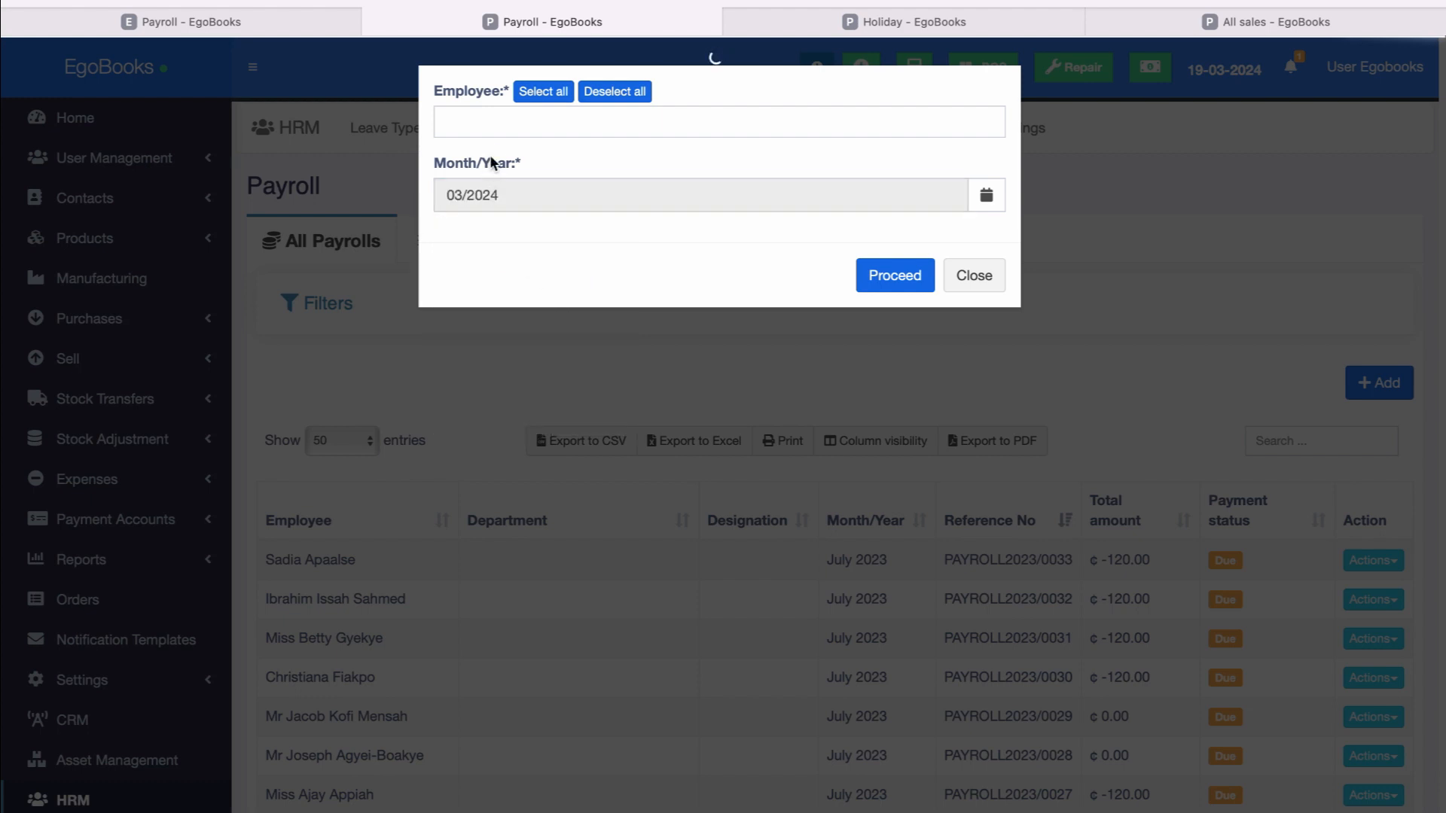
# - Choose the first three listed employees for the March 2024 payroll and proceed to its entry form
pyautogui.click(508, 122)
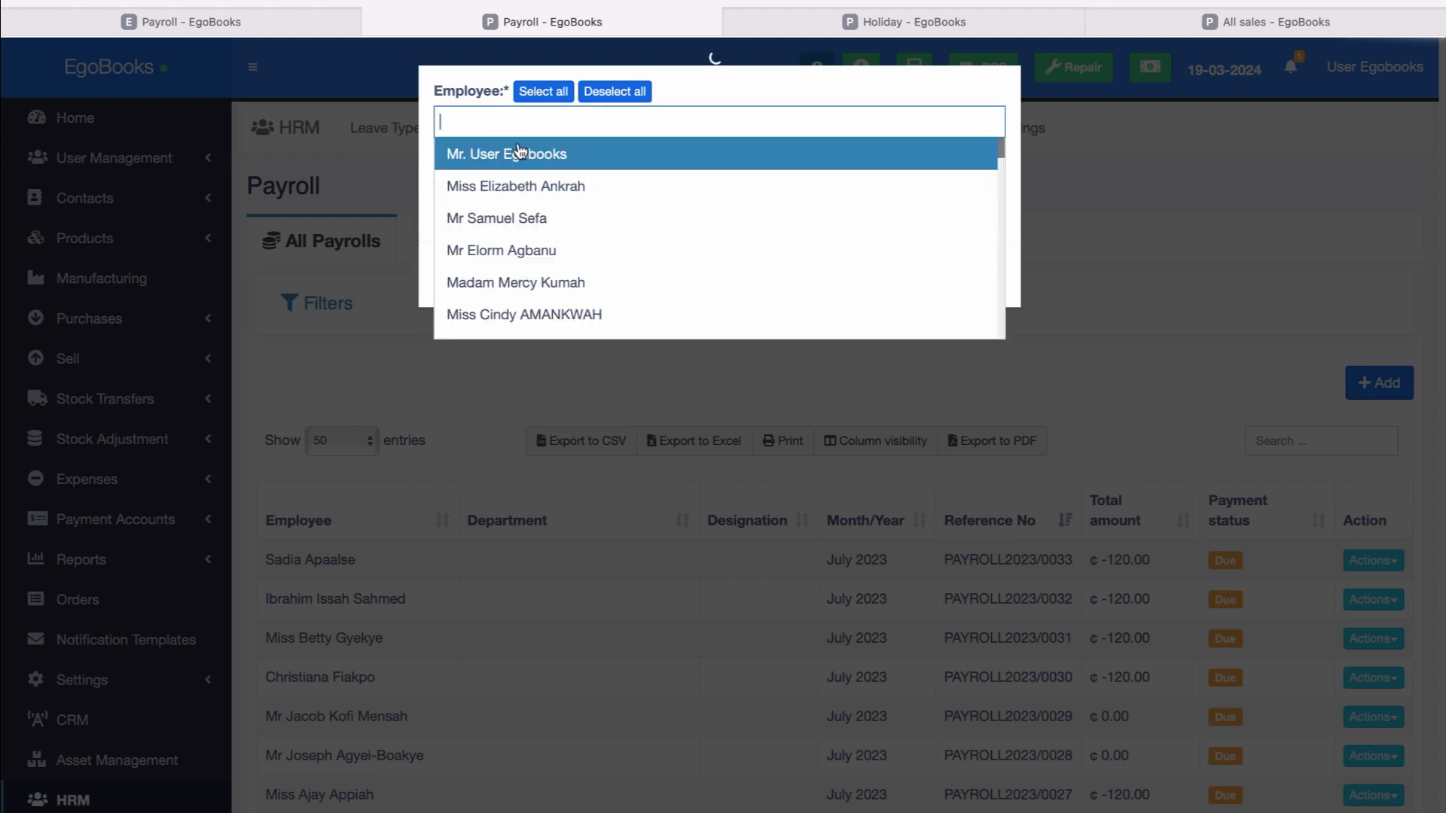
pyautogui.click(522, 155)
pyautogui.click(618, 128)
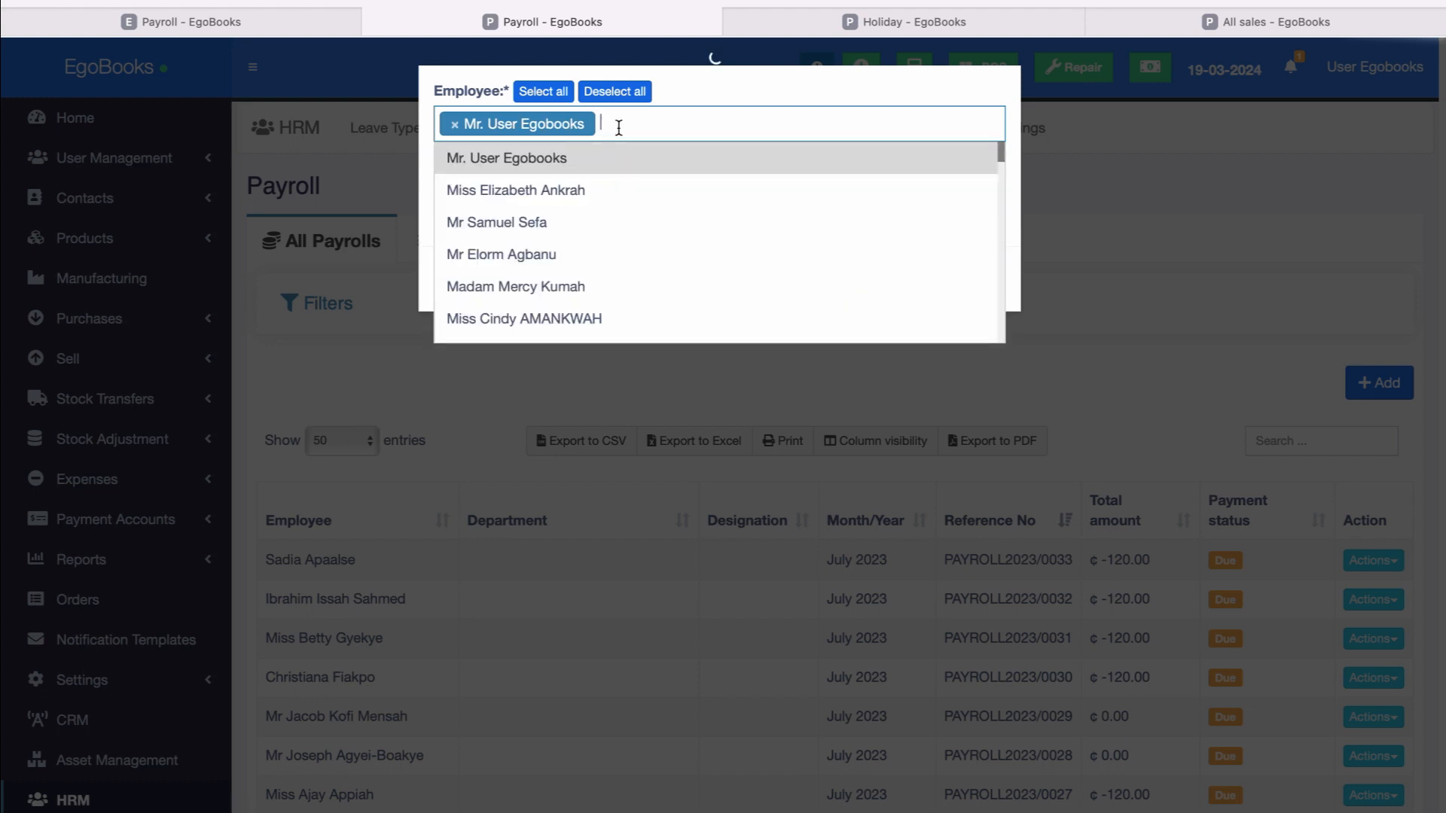
pyautogui.click(623, 201)
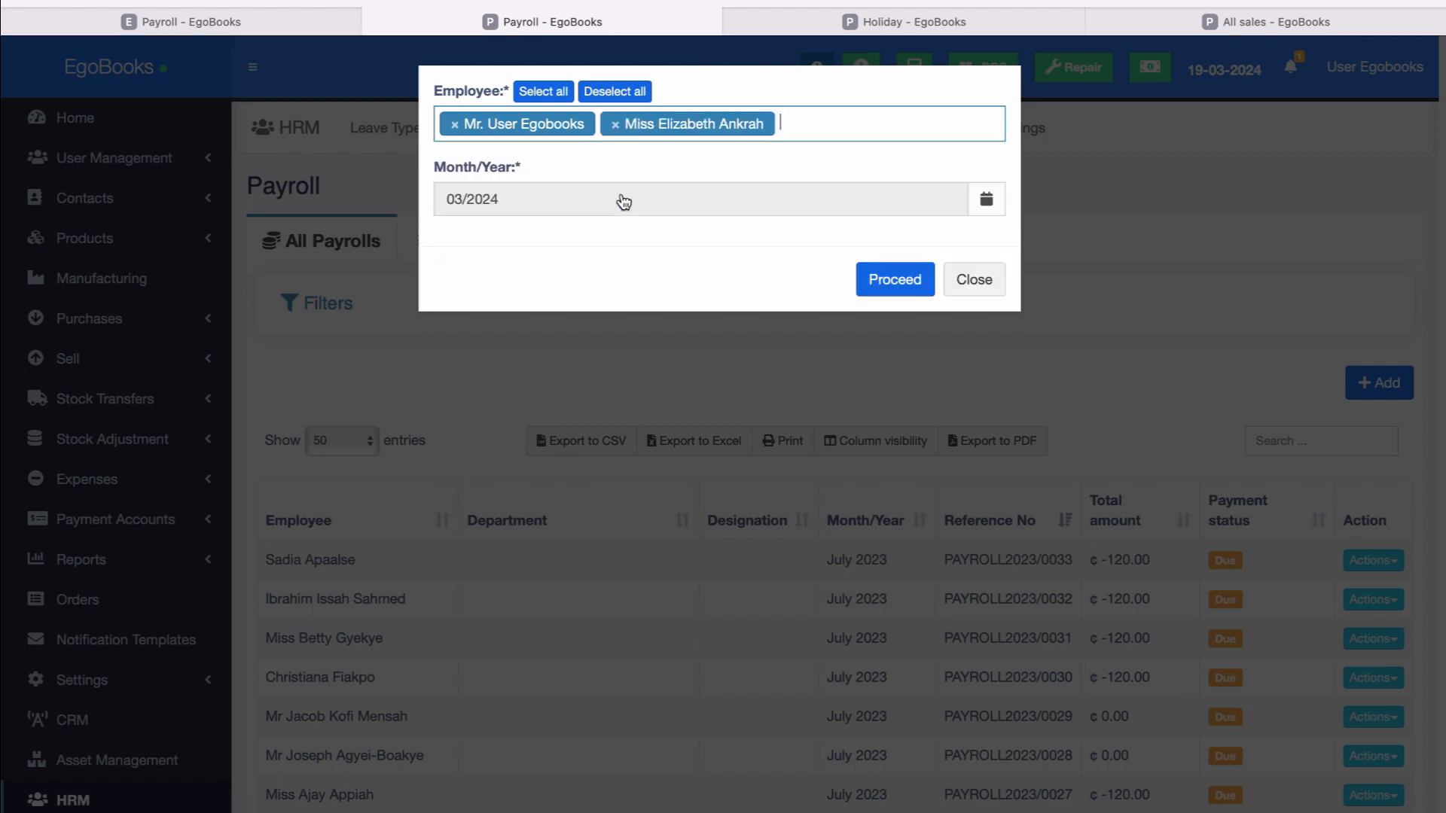
pyautogui.click(811, 127)
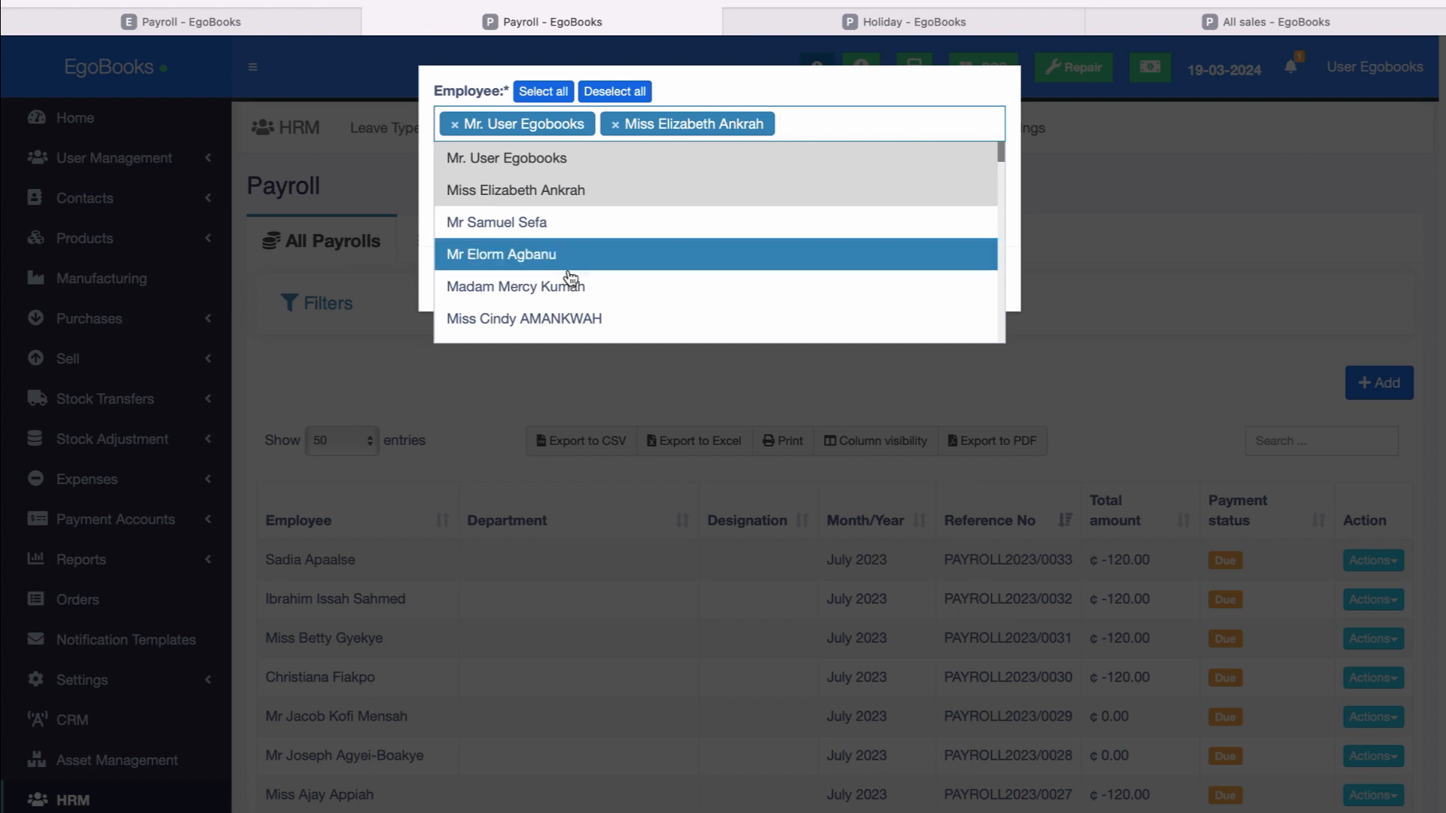
pyautogui.click(644, 234)
pyautogui.click(887, 289)
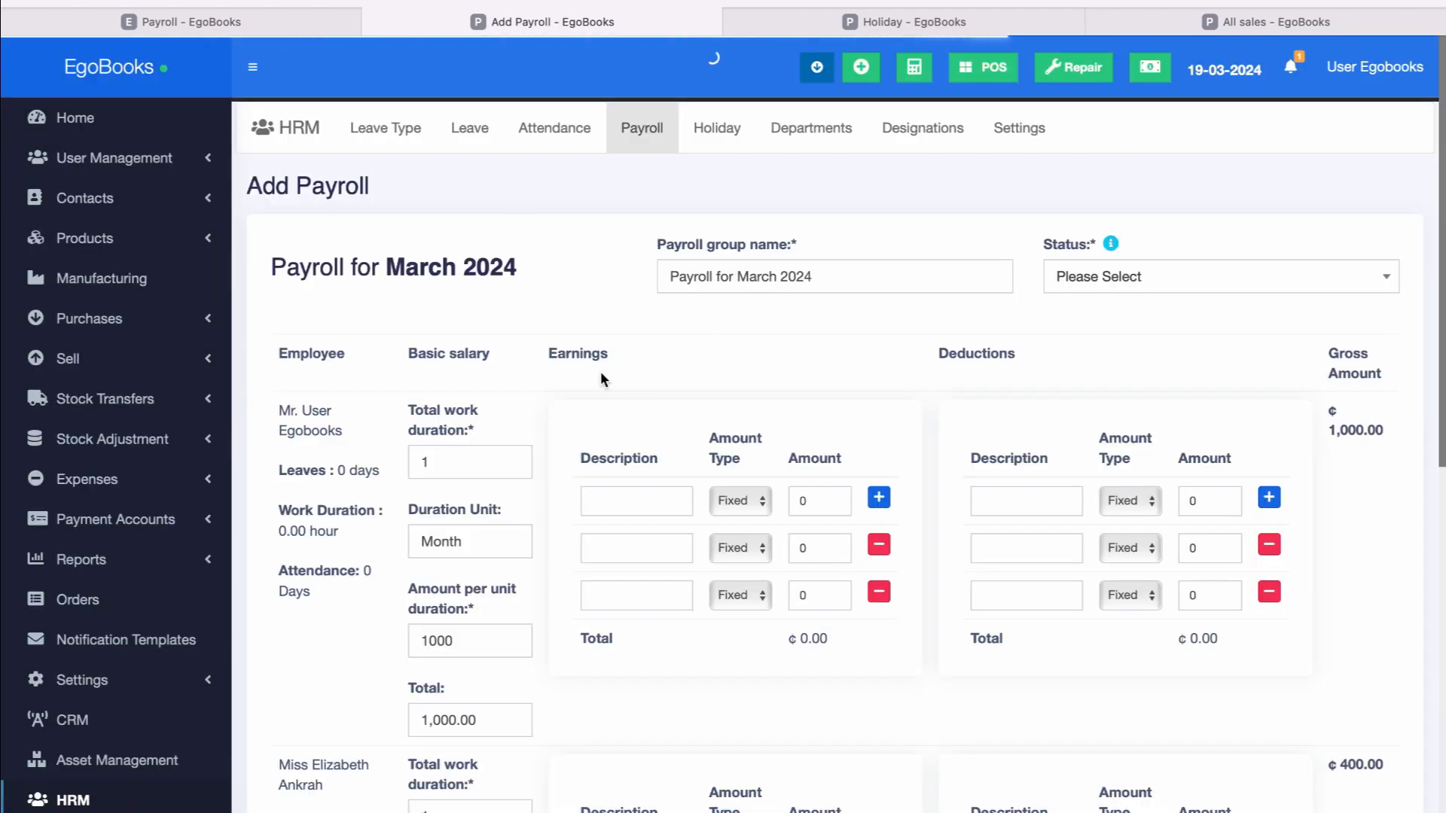
# - Examine the basic salary, earnings and deductions sections for each employee in the March 2024 payroll form
pyautogui.scroll(-2, 599, 372)
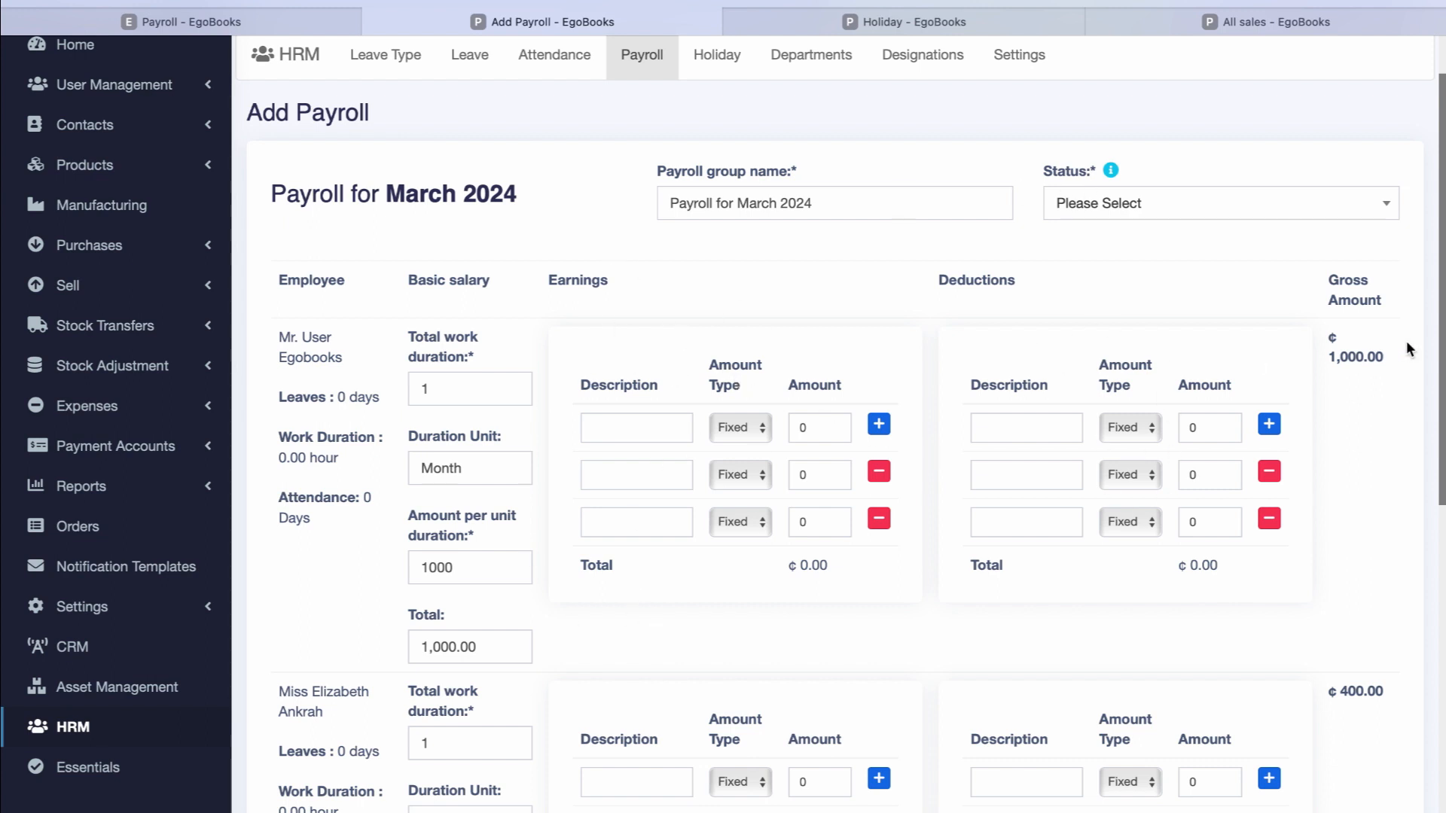
pyautogui.scroll(-5, 1075, 471)
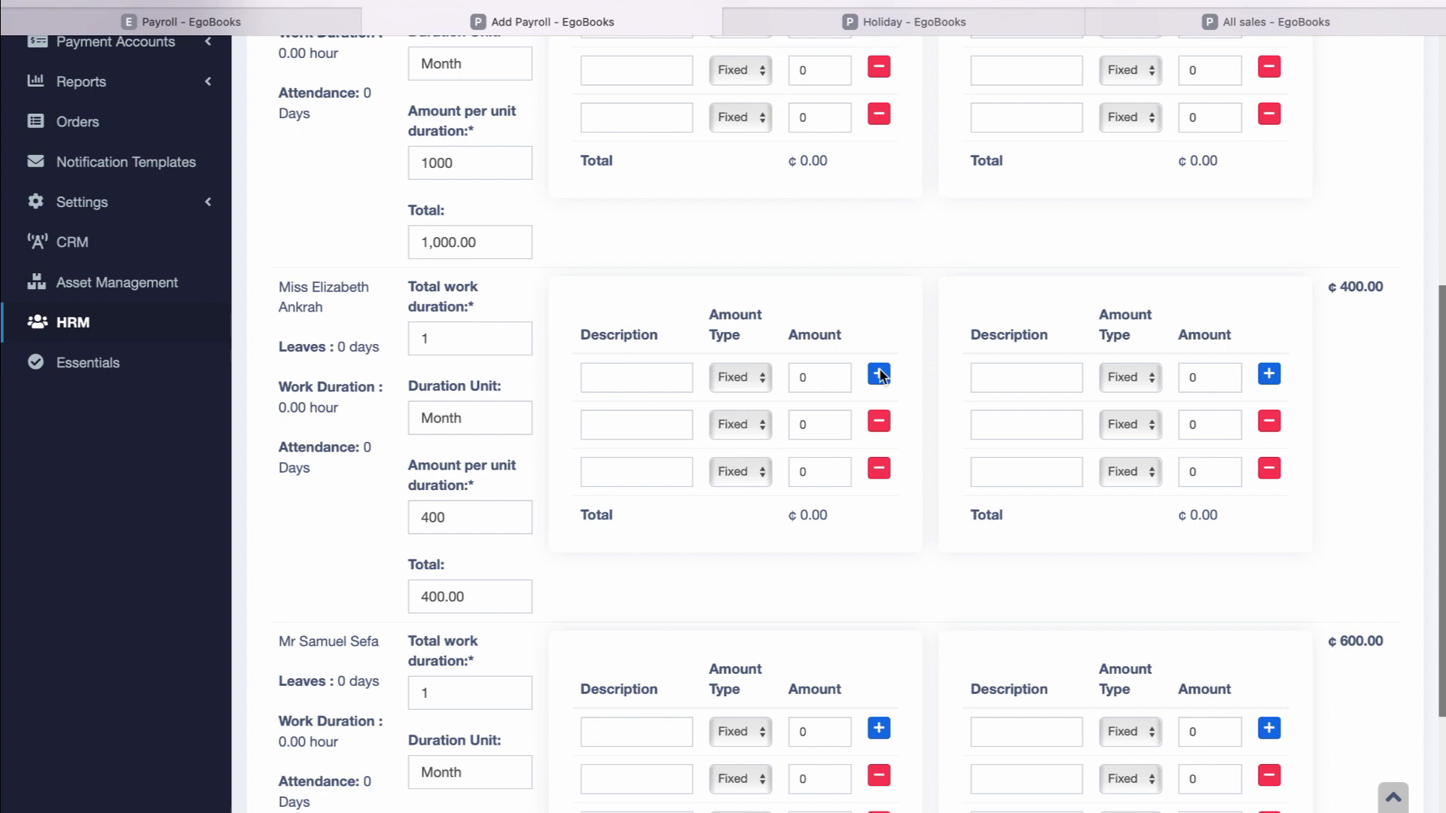
pyautogui.scroll(-4, 906, 479)
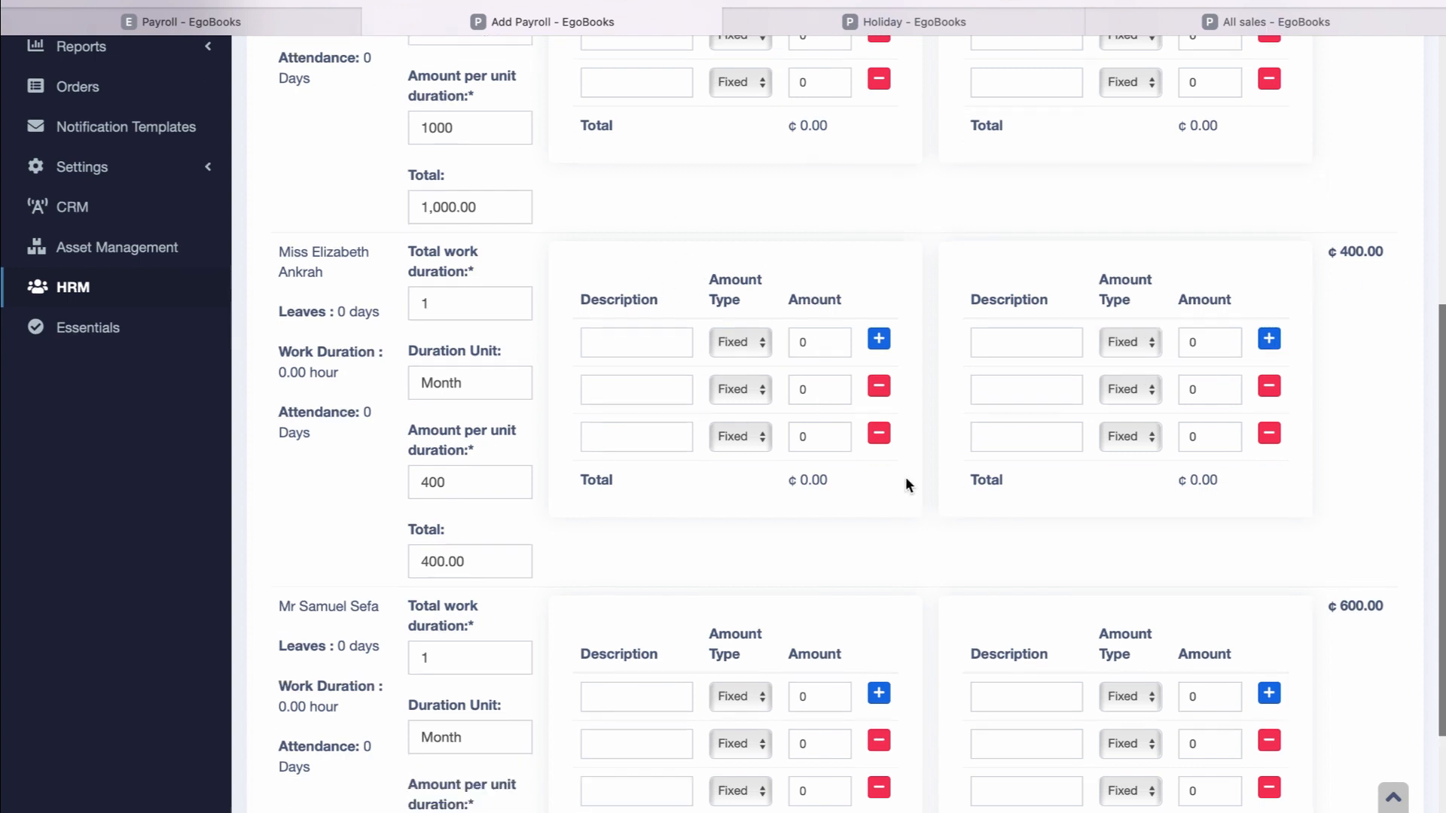
pyautogui.scroll(10, 906, 479)
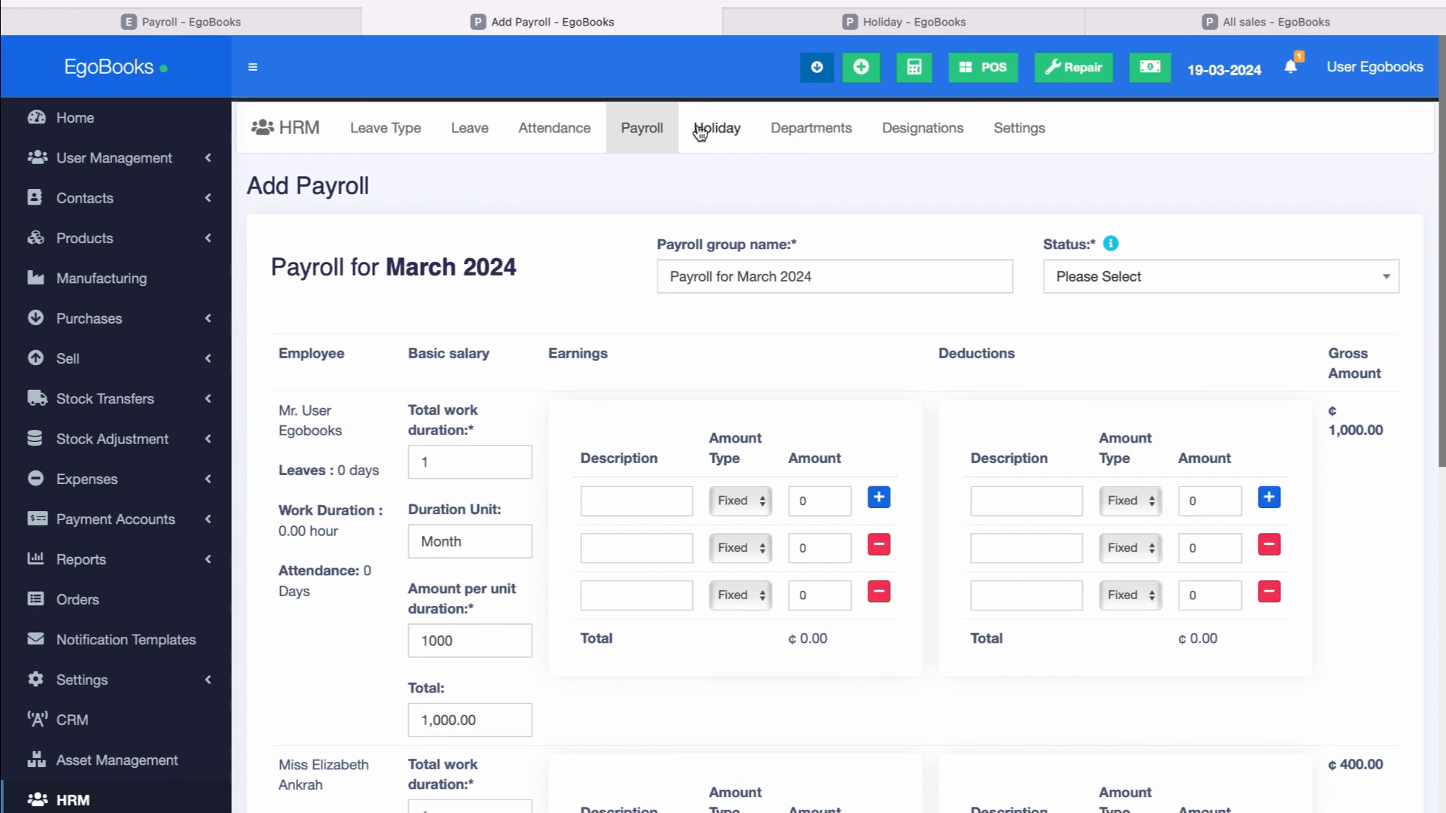
# - Leave the unsaved payroll form, look over the payroll groups and return to the list of all payrolls
pyautogui.click(712, 132)
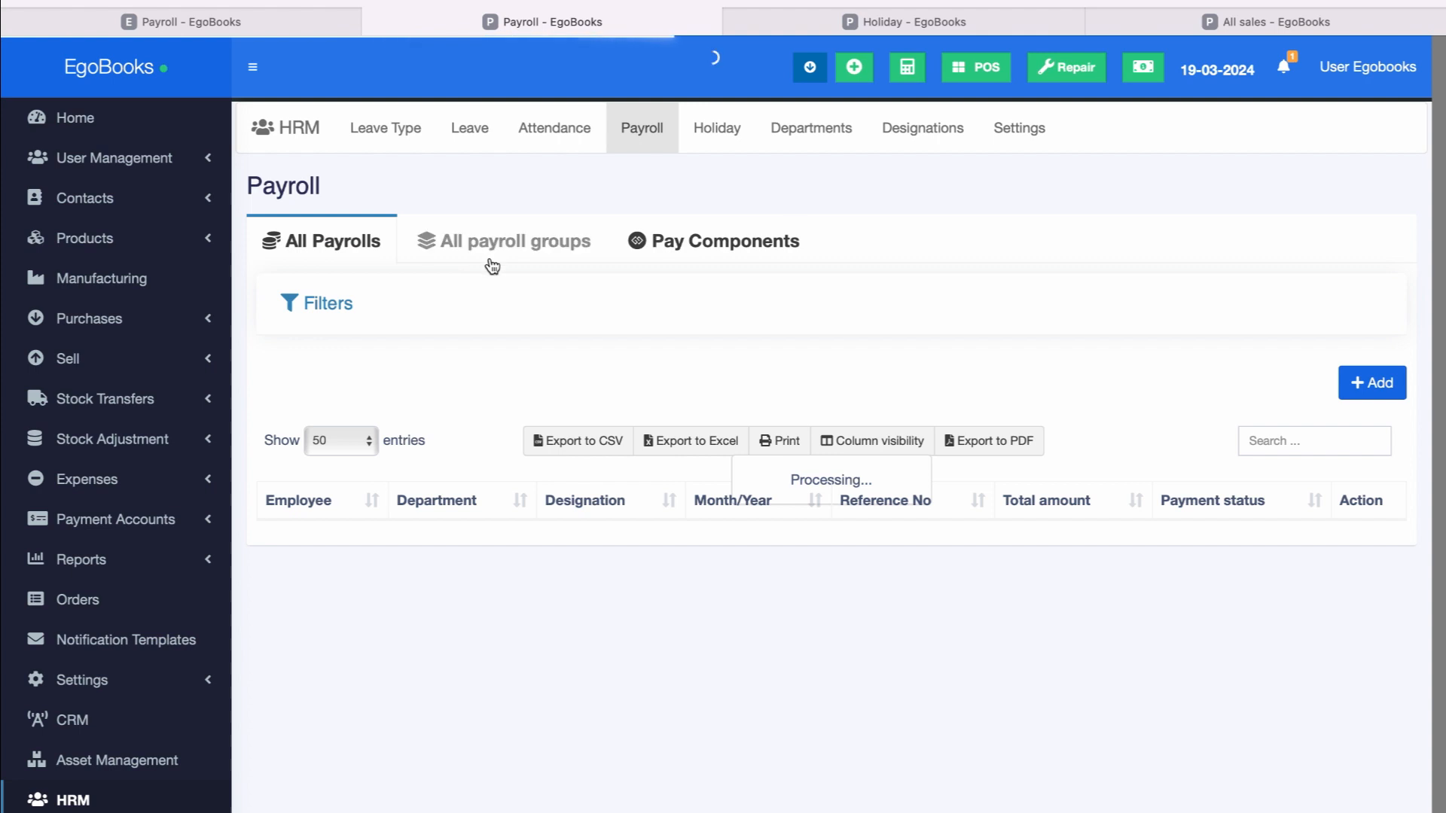
pyautogui.click(488, 238)
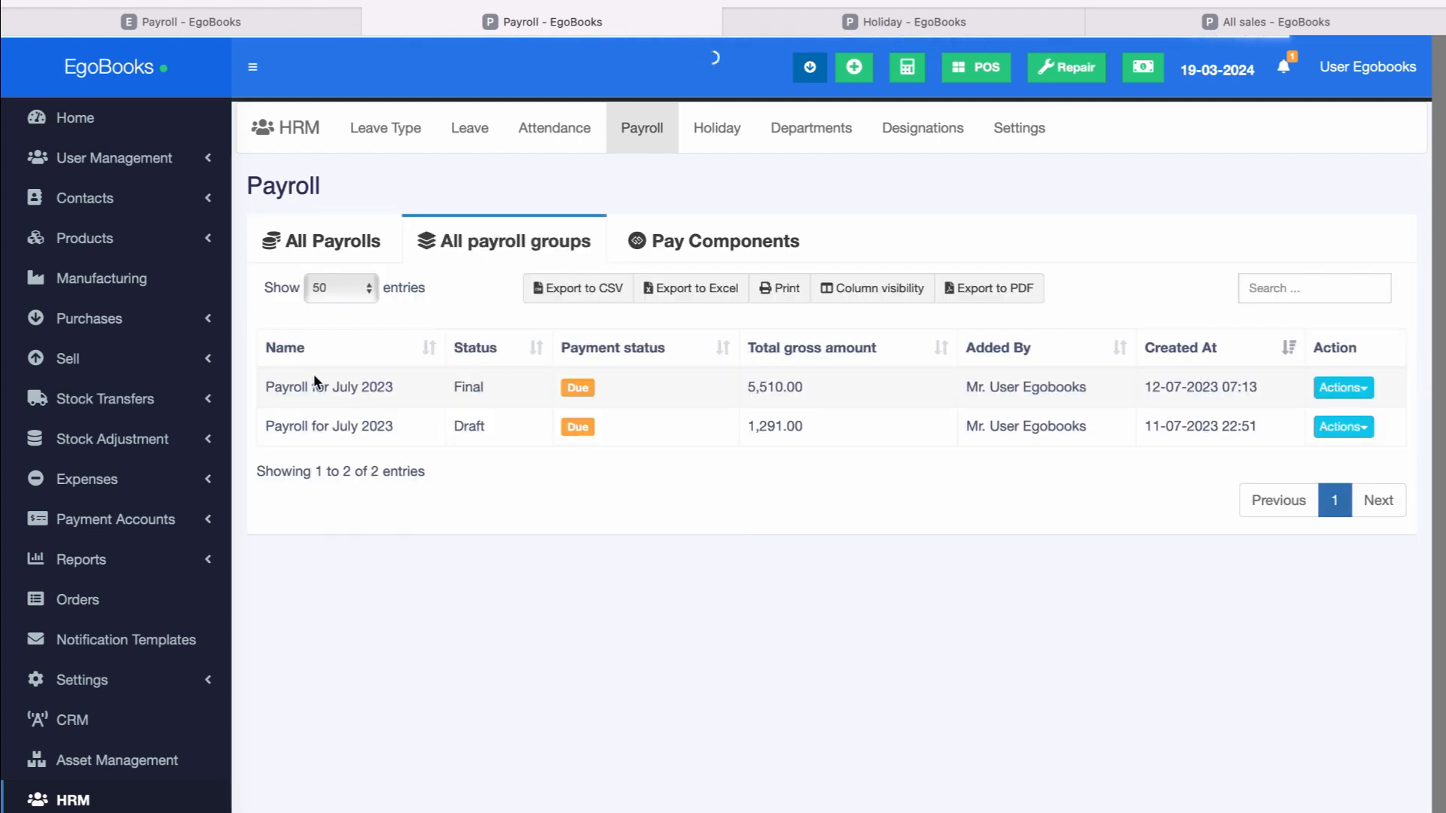
pyautogui.click(333, 242)
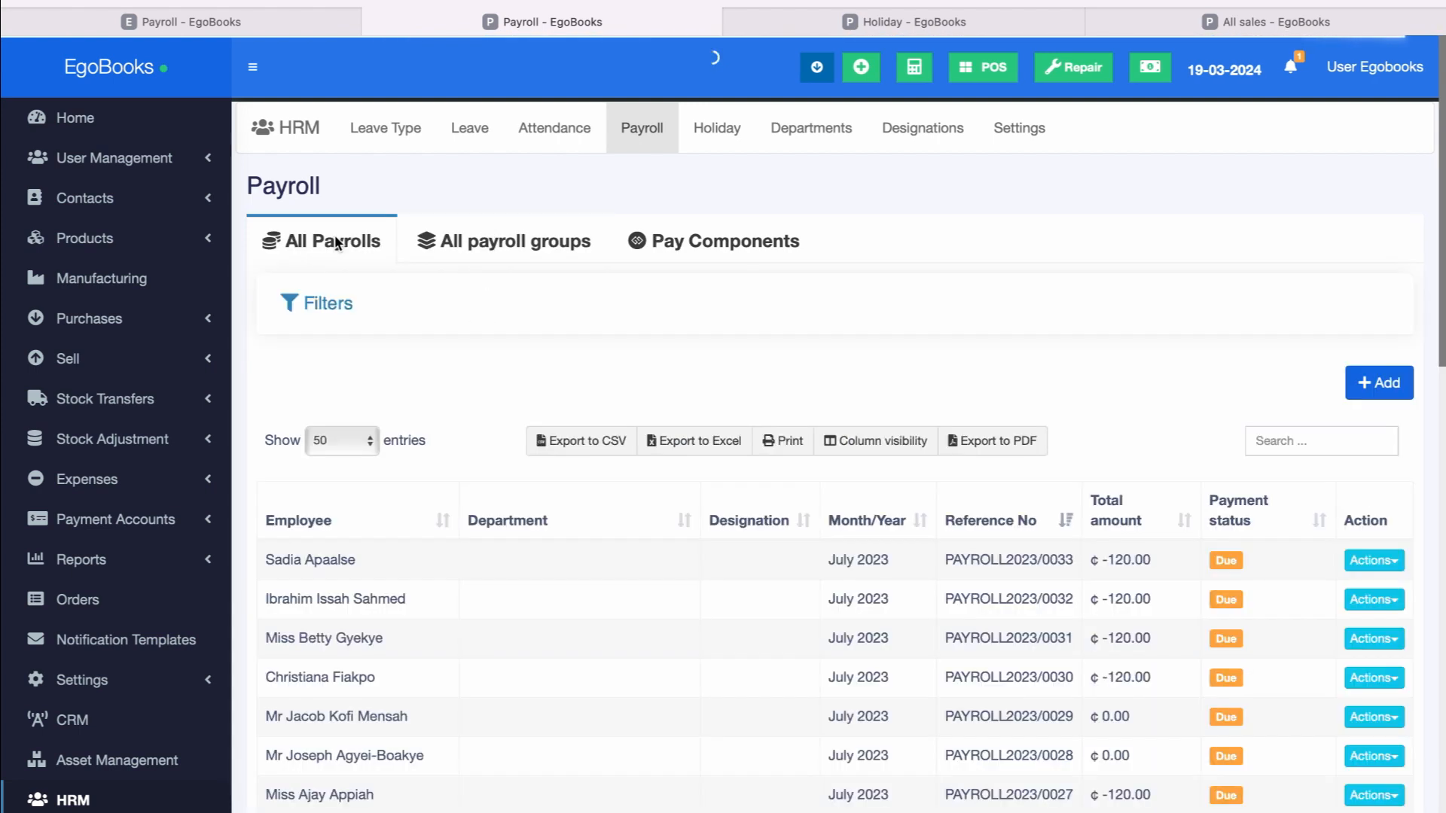
# - Start a new payroll and choose the first, second and fourth listed employees
pyautogui.click(1390, 387)
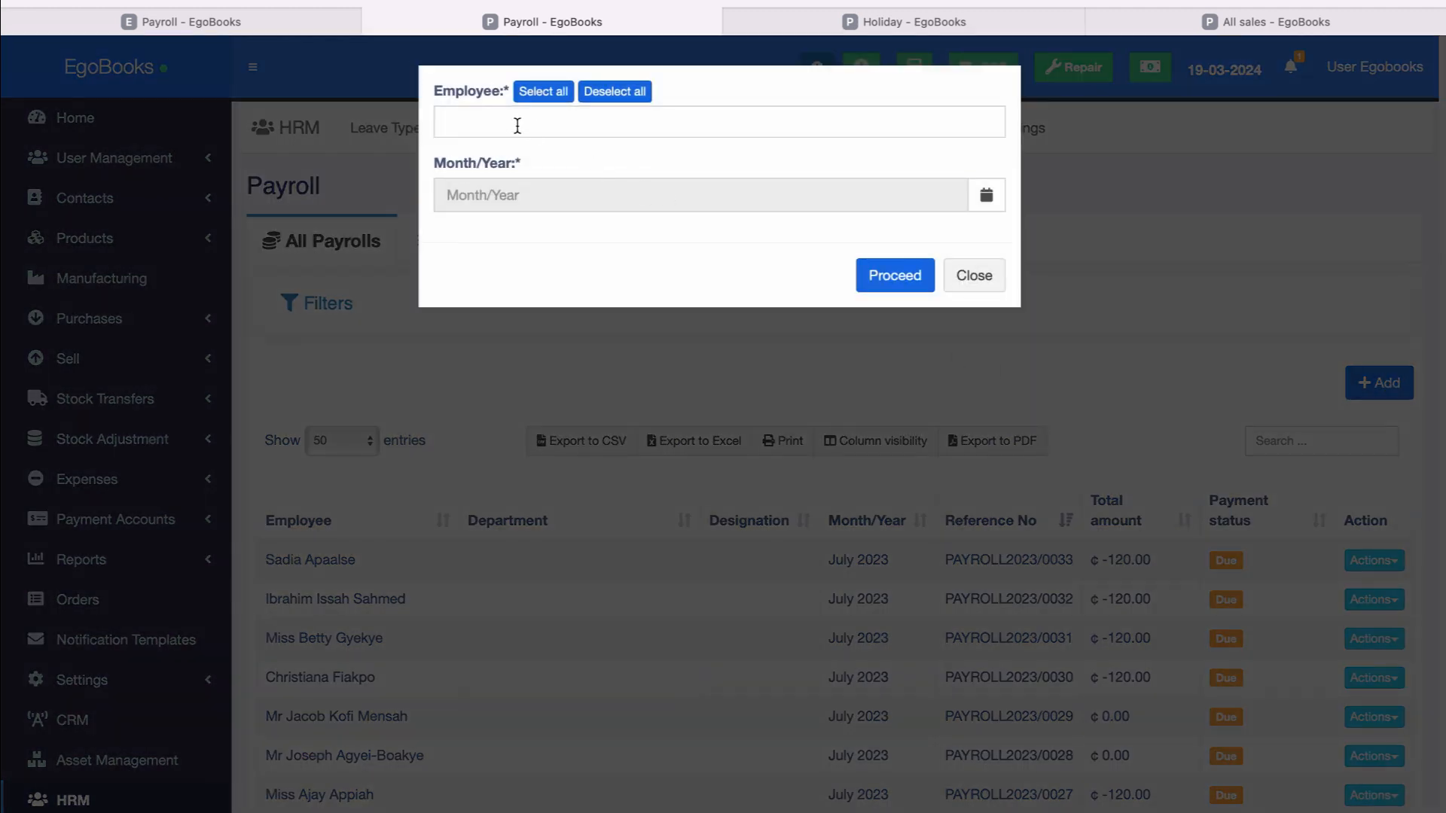
pyautogui.click(517, 126)
pyautogui.click(477, 155)
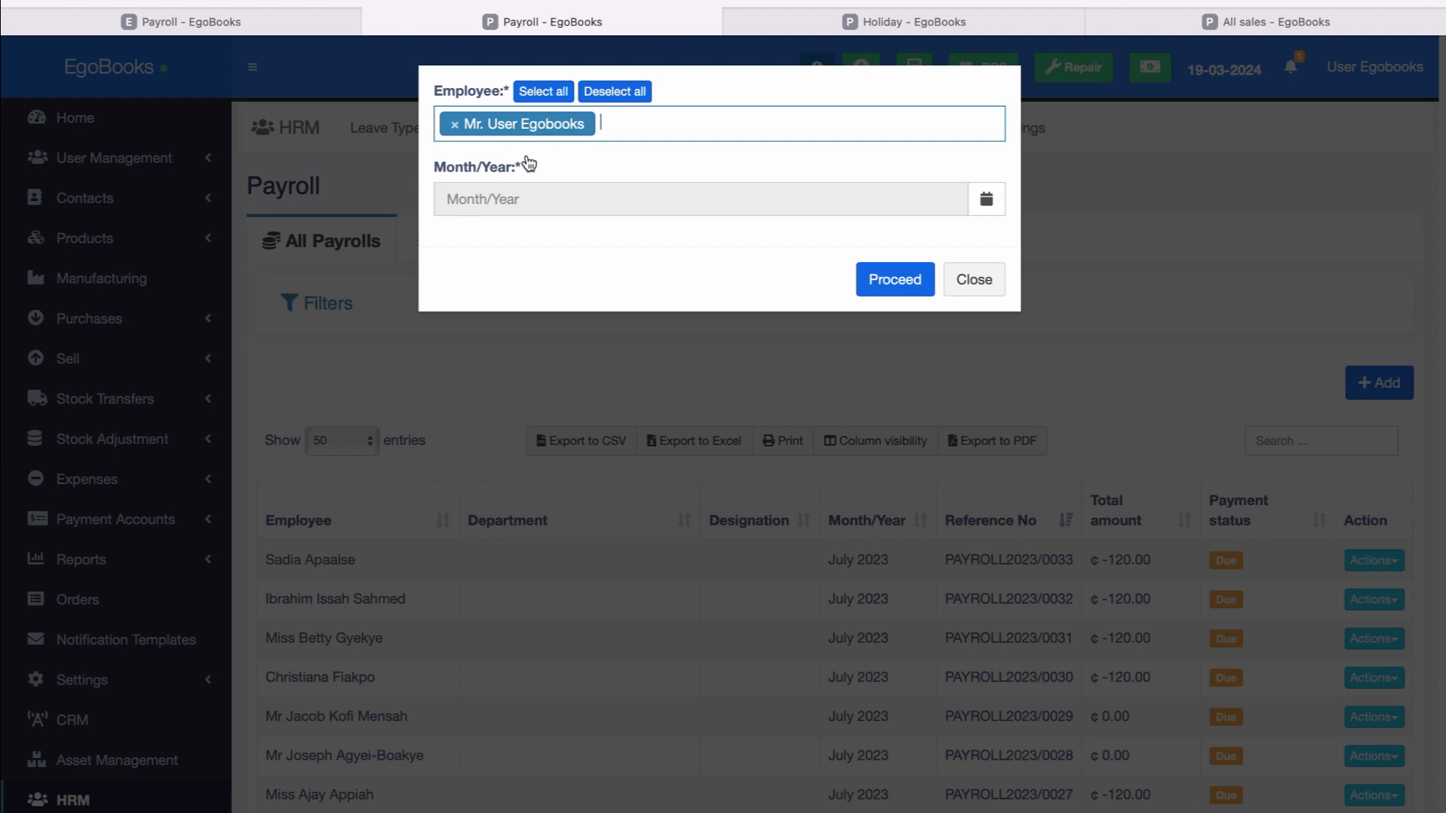
pyautogui.click(655, 129)
pyautogui.click(588, 189)
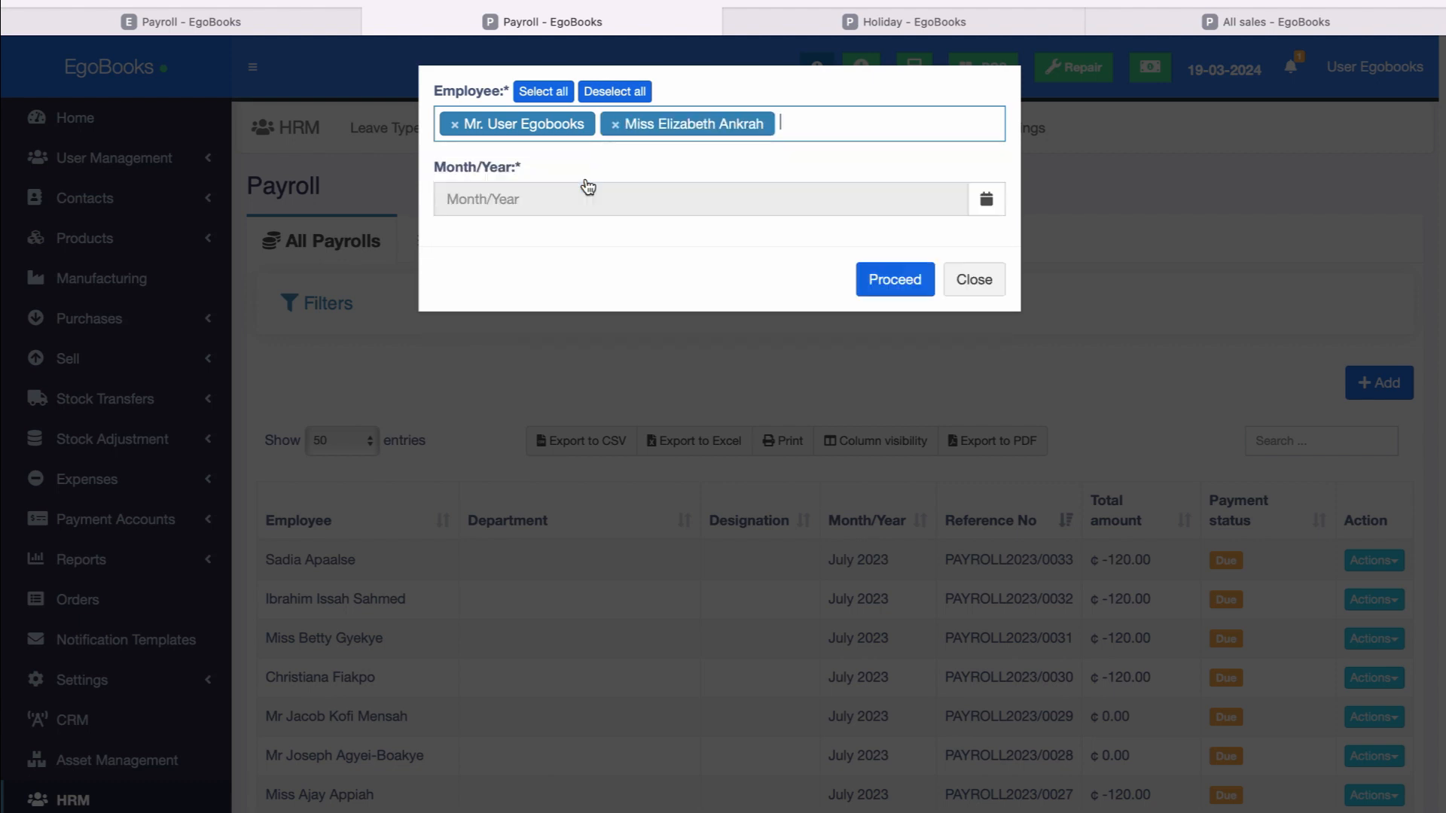
pyautogui.click(807, 134)
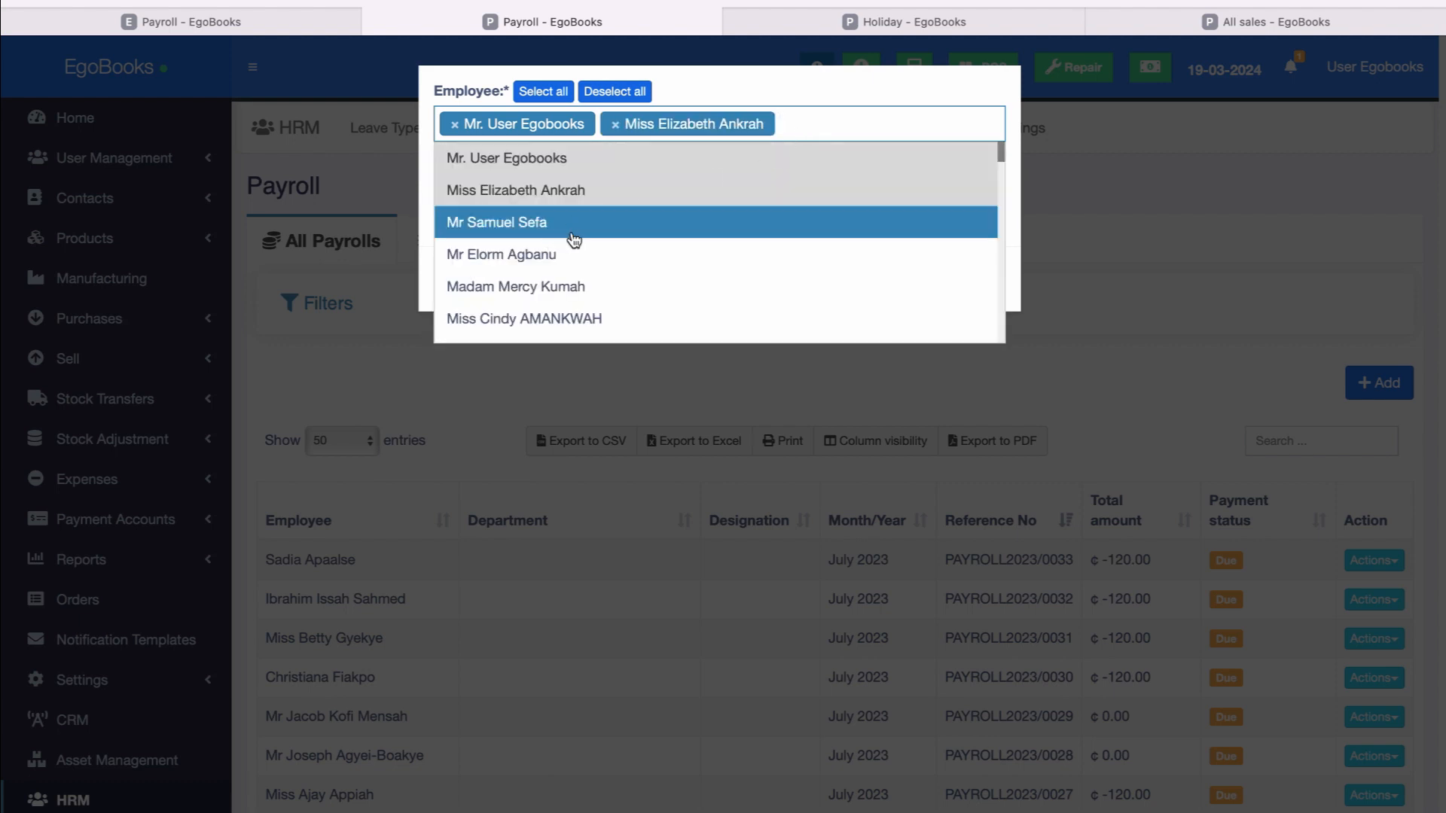
pyautogui.click(588, 262)
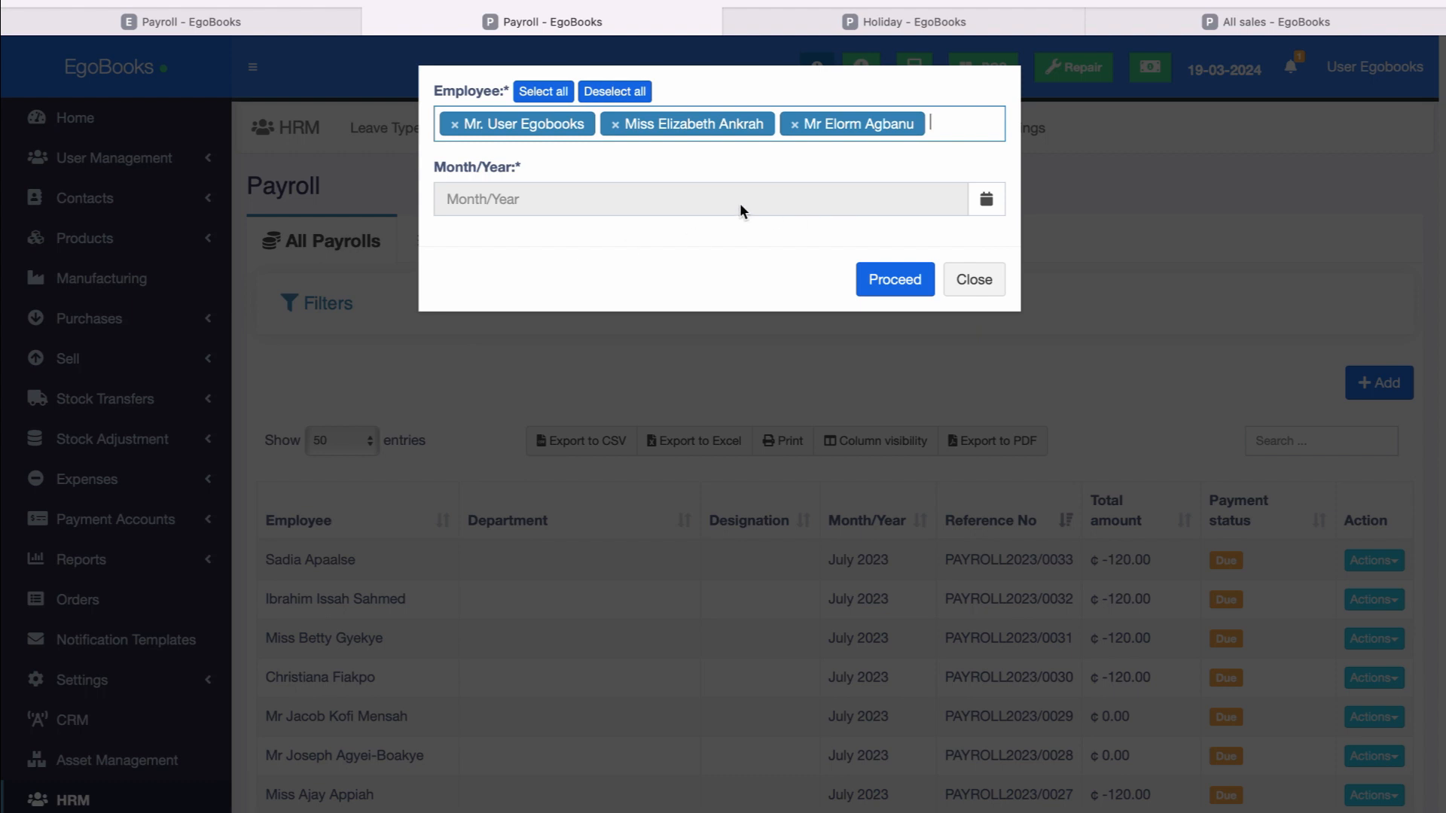
# - Set the new payroll's month to 03/2024 and proceed to its entry form
pyautogui.click(739, 202)
pyautogui.click(564, 288)
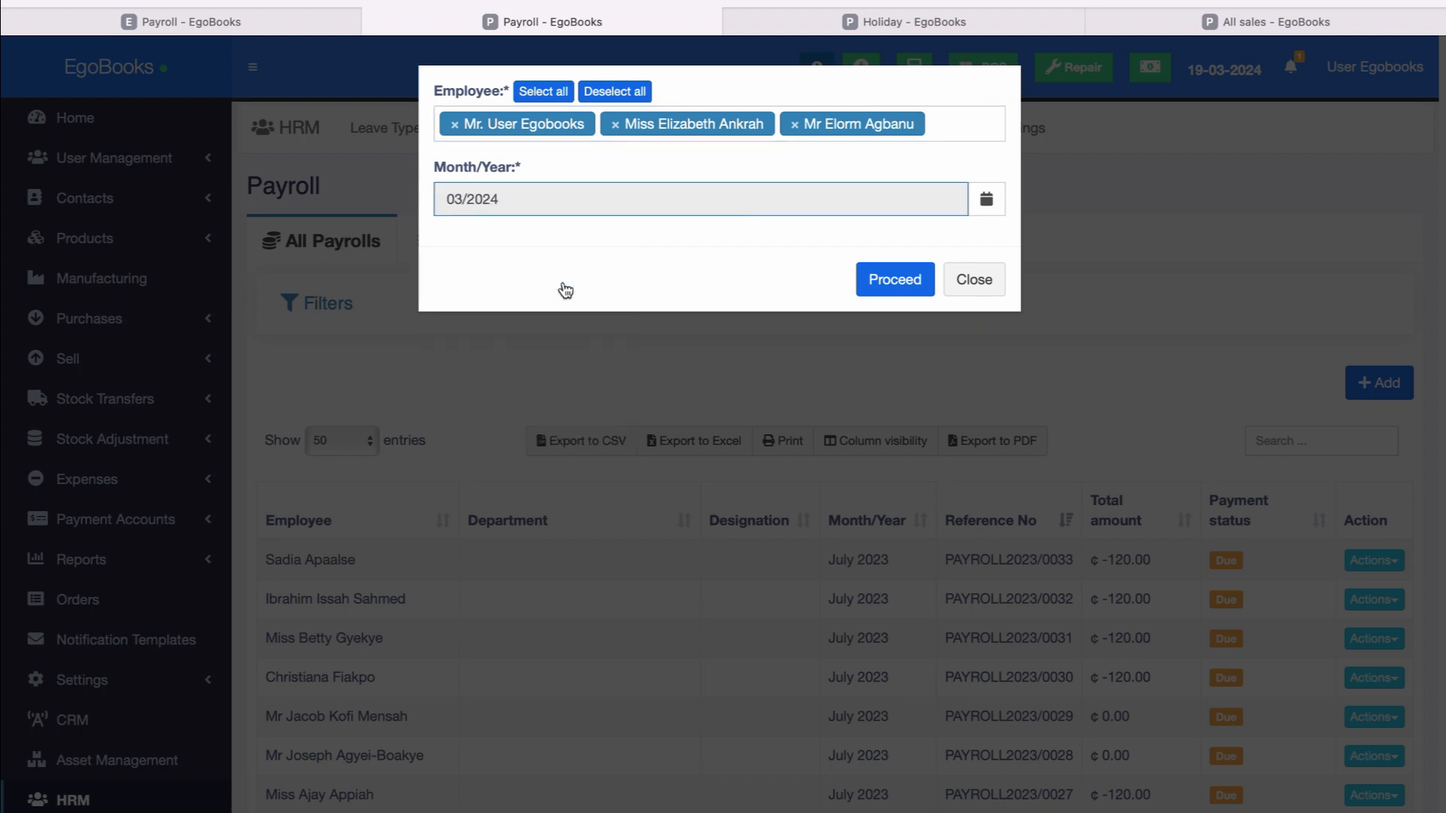
pyautogui.click(866, 290)
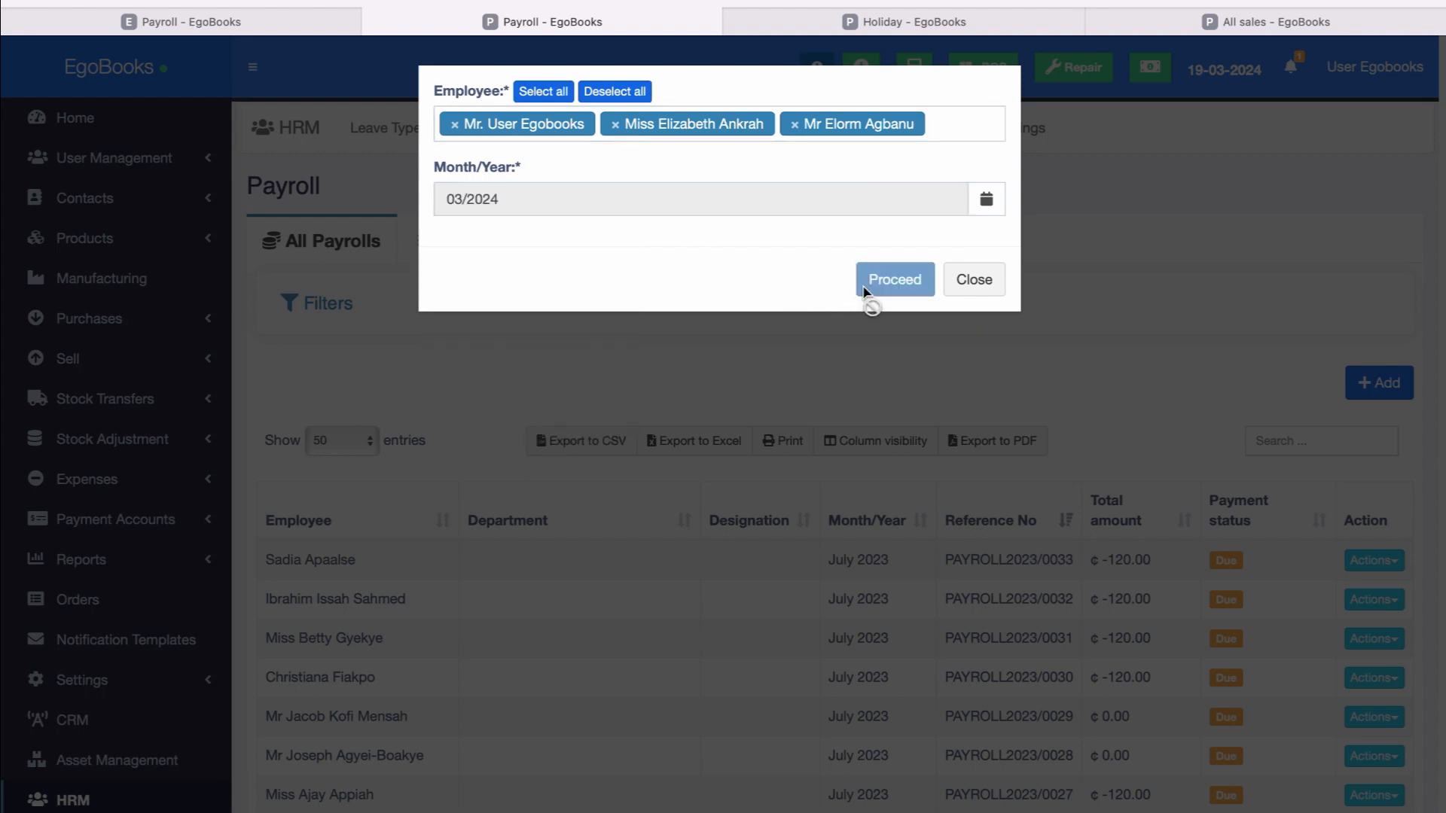
# - Save the March 2024 payroll with Send Notification enabled and its status set to Draft
pyautogui.scroll(-10, 864, 494)
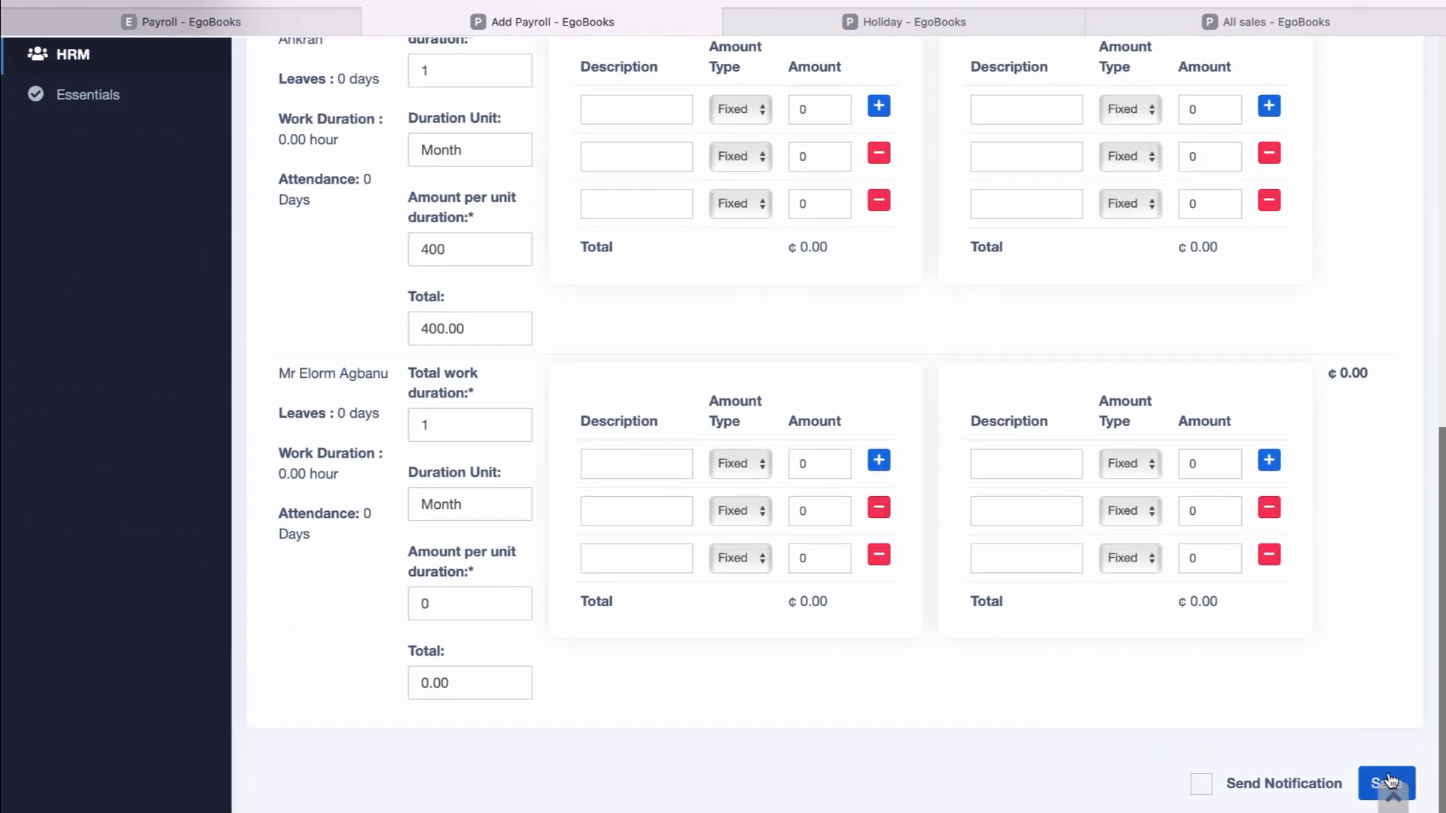
pyautogui.click(1203, 787)
pyautogui.click(1375, 780)
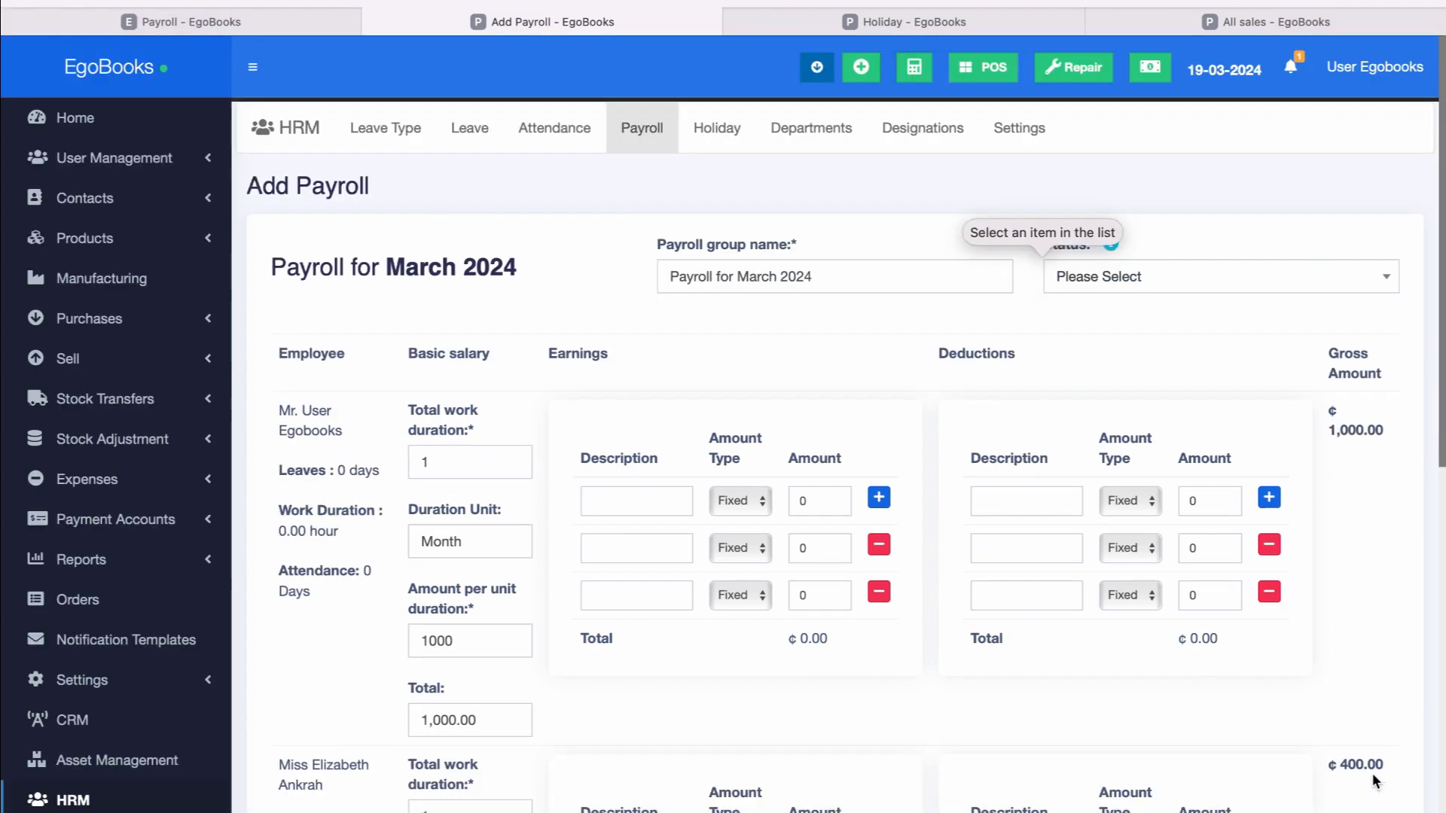
pyautogui.click(1181, 278)
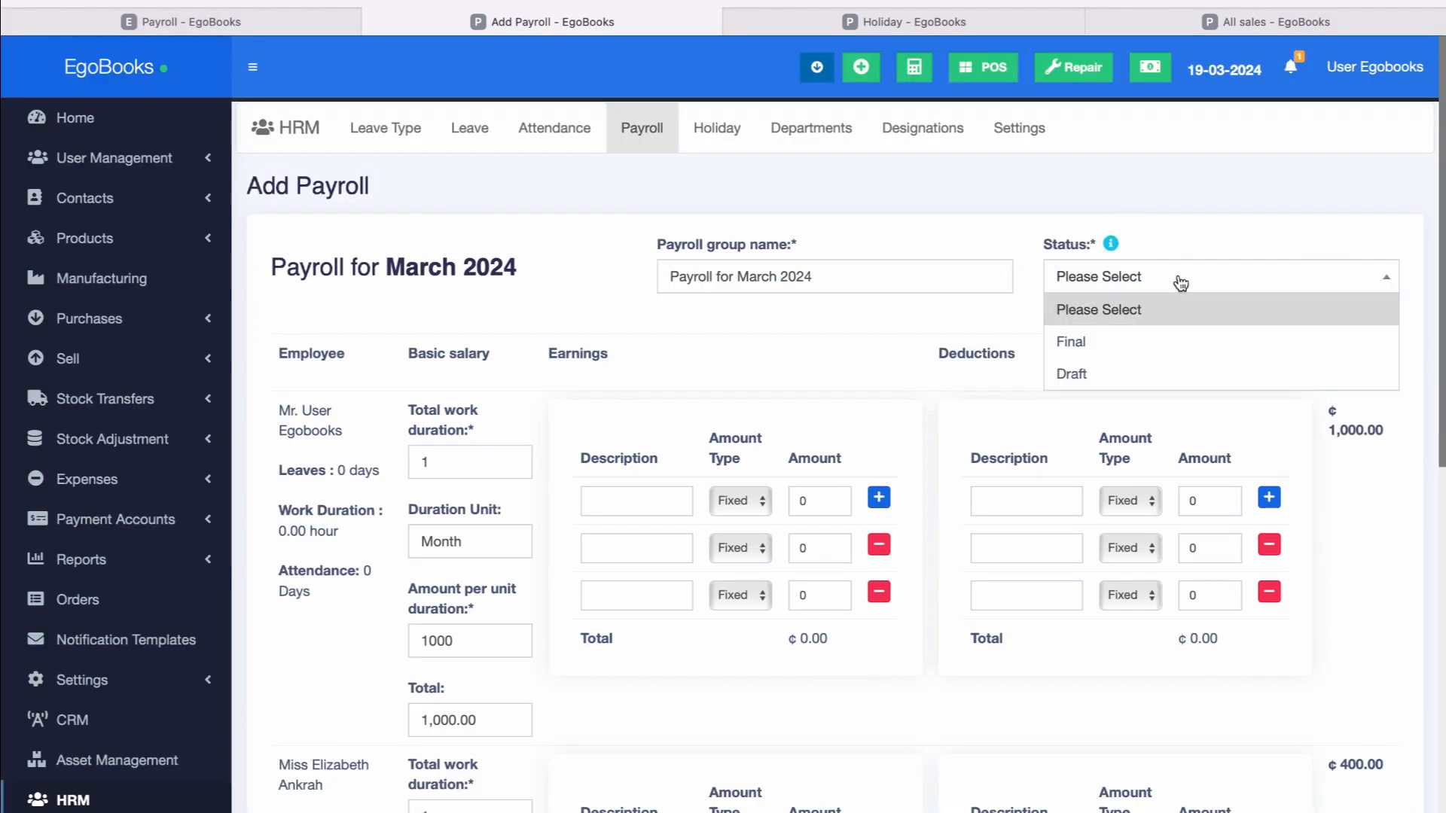
pyautogui.click(1093, 375)
pyautogui.scroll(-10, 1094, 378)
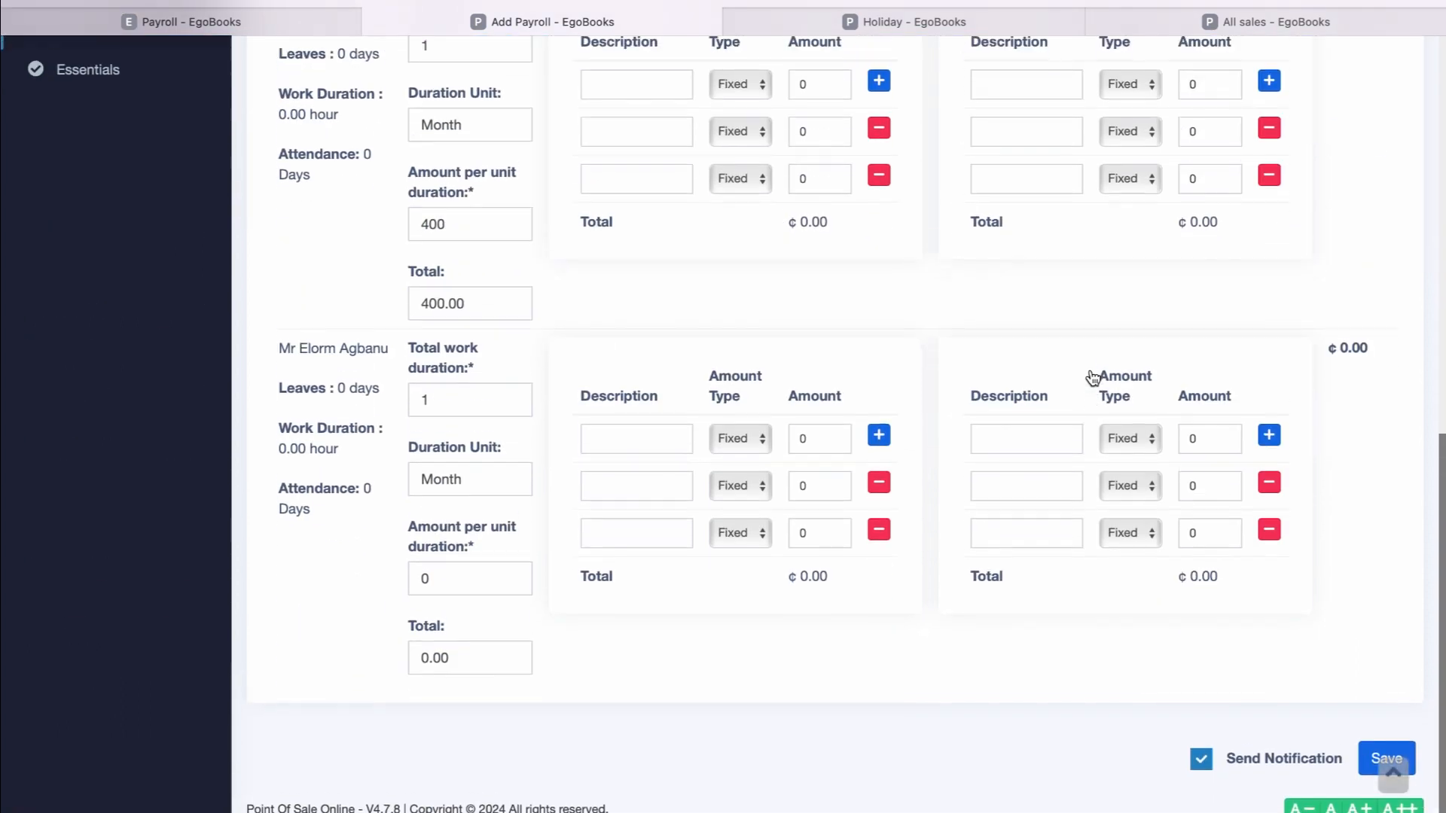
pyautogui.click(1411, 781)
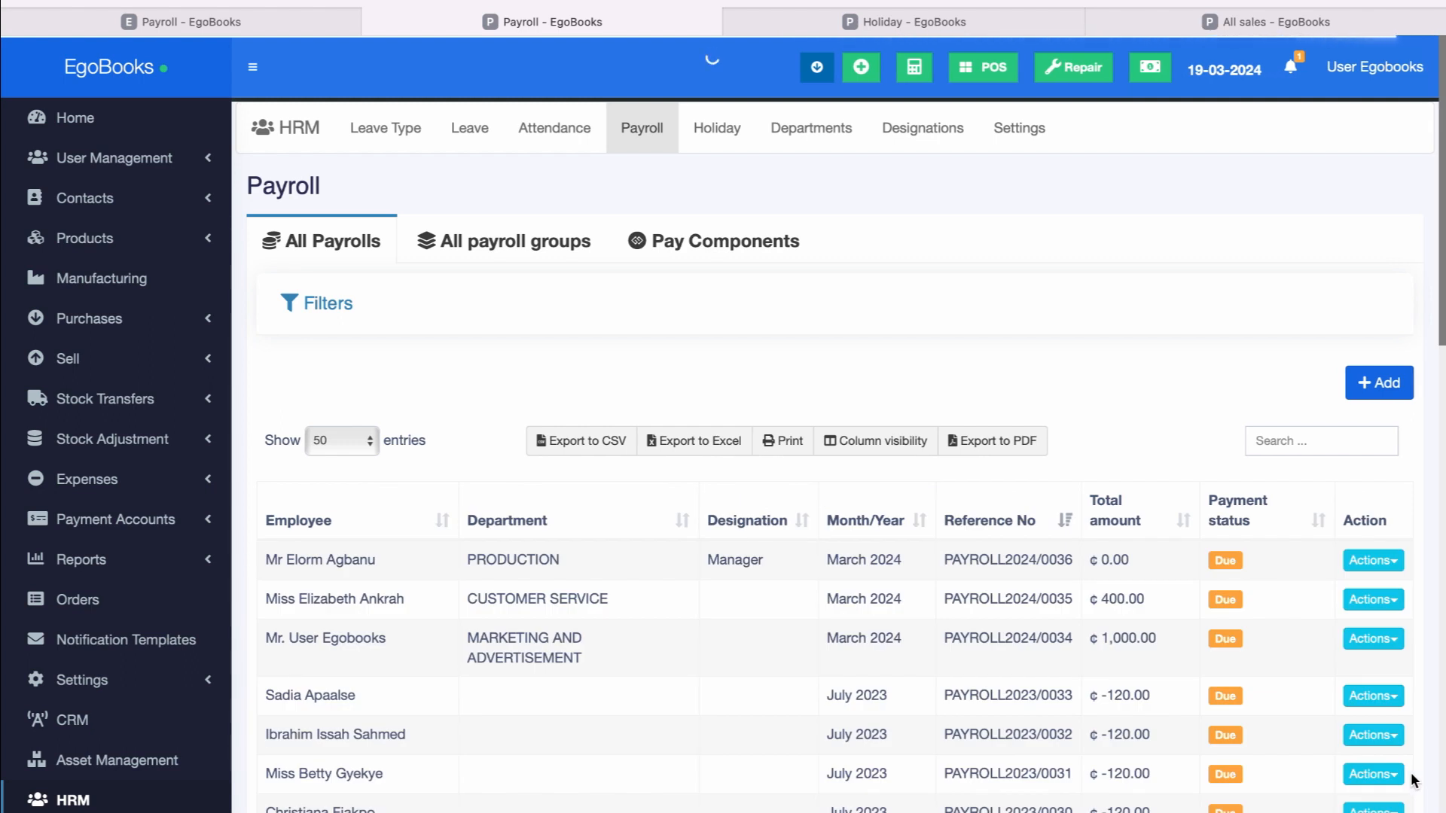
# - View the March 2024 payroll group, review its gross amounts, bank details and payment status, and return to the payroll groups list
pyautogui.click(493, 241)
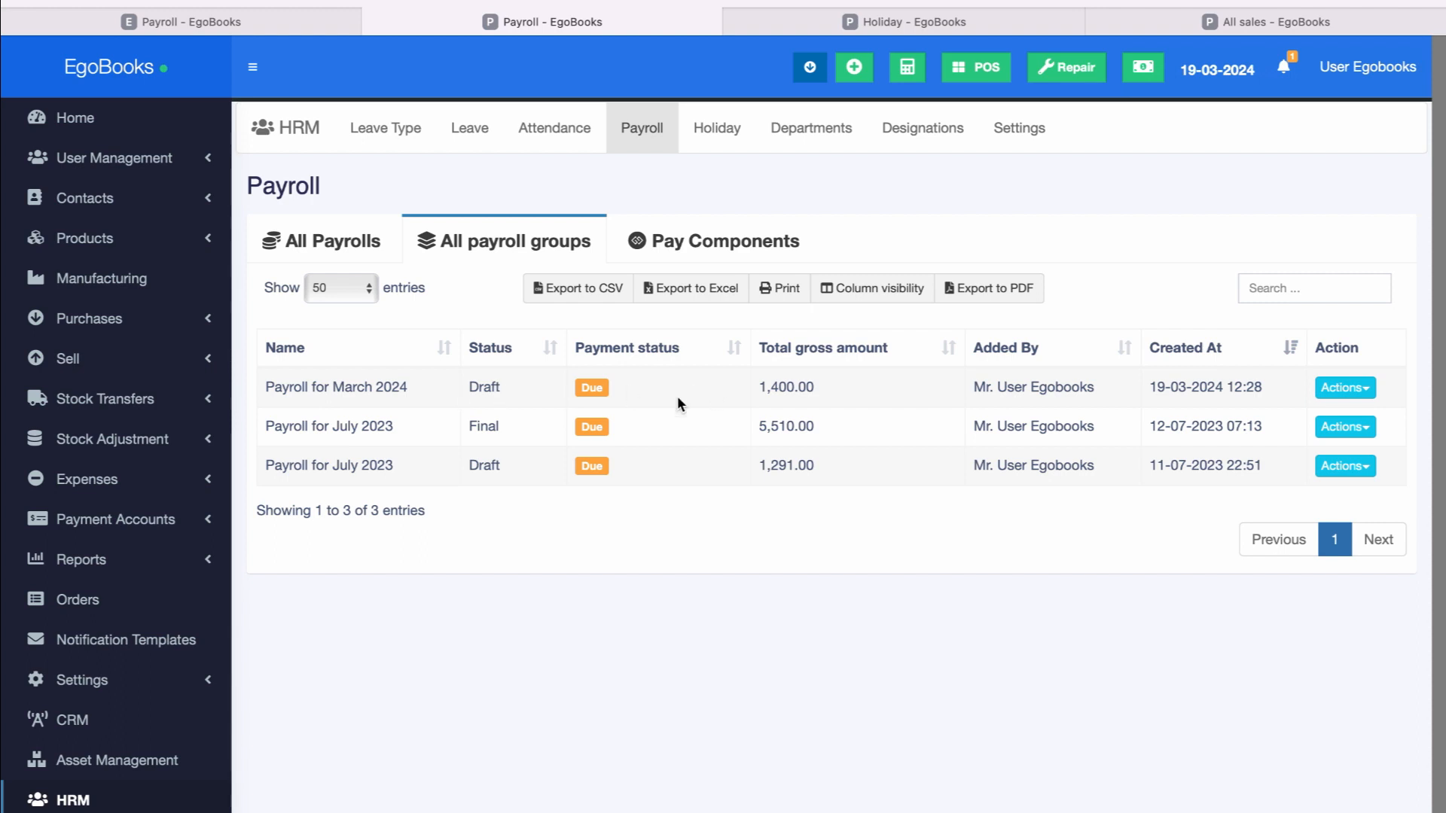
pyautogui.click(1363, 390)
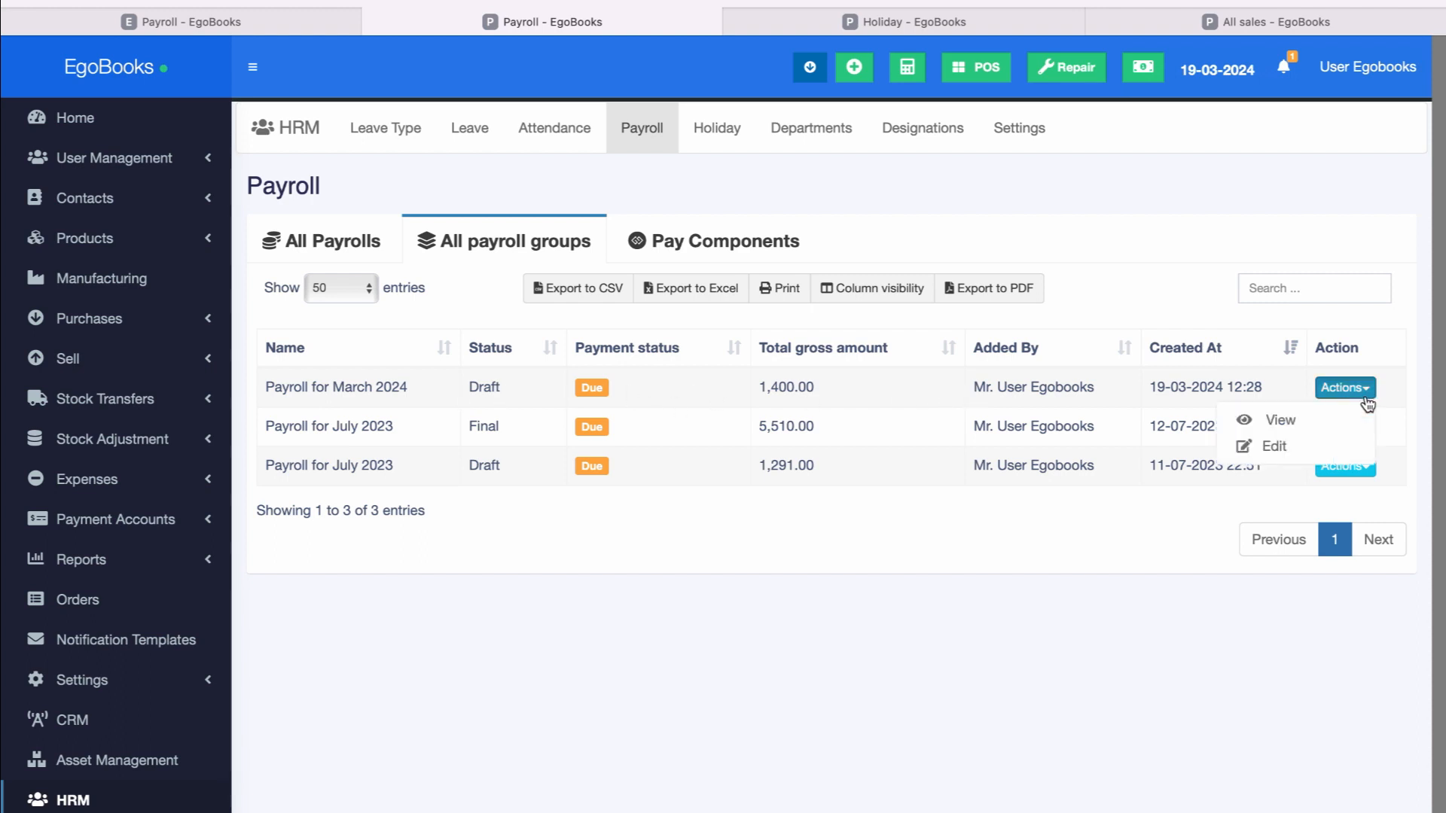
pyautogui.click(1317, 428)
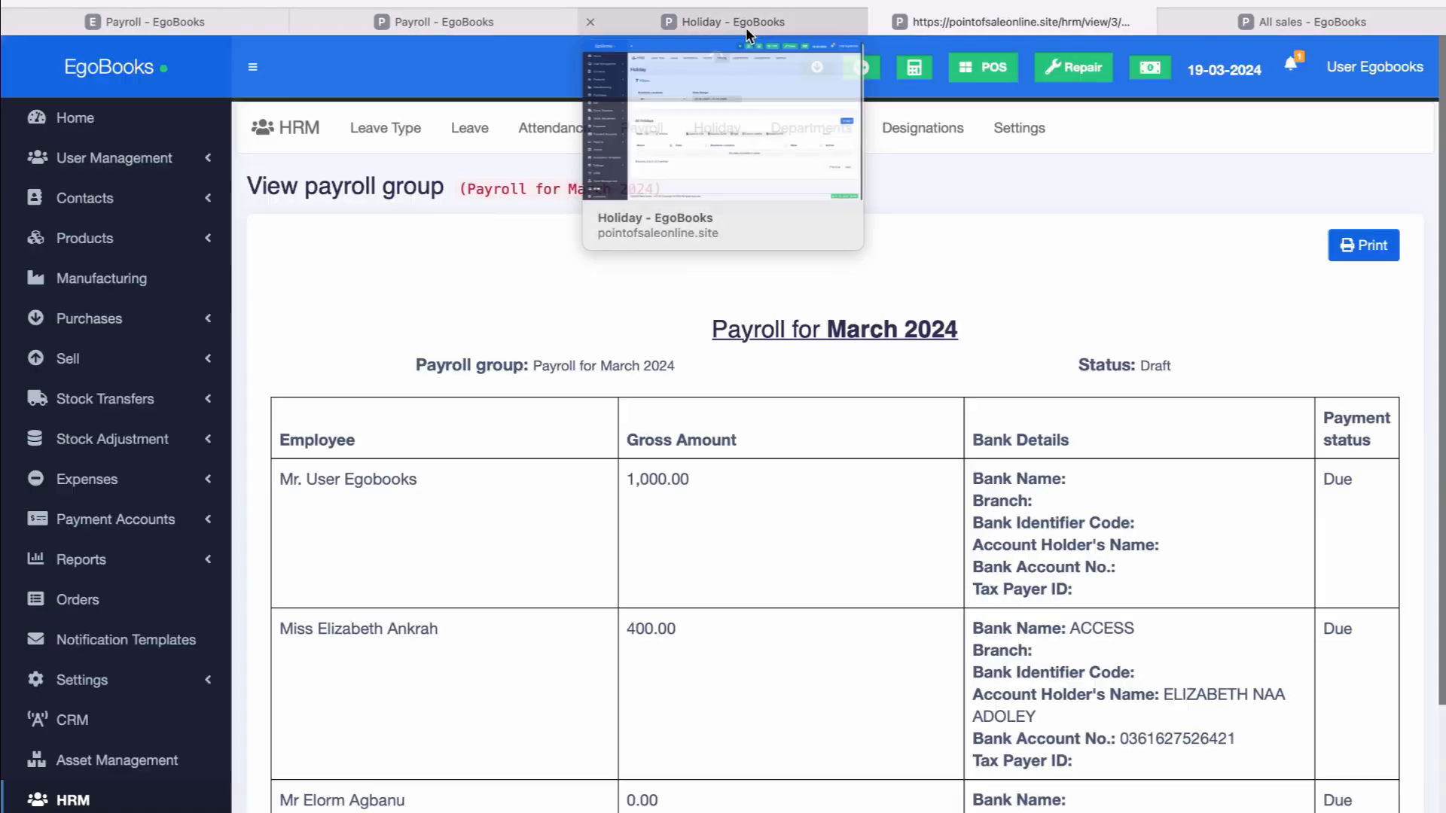
pyautogui.scroll(-3, 1101, 558)
pyautogui.scroll(3, 1100, 558)
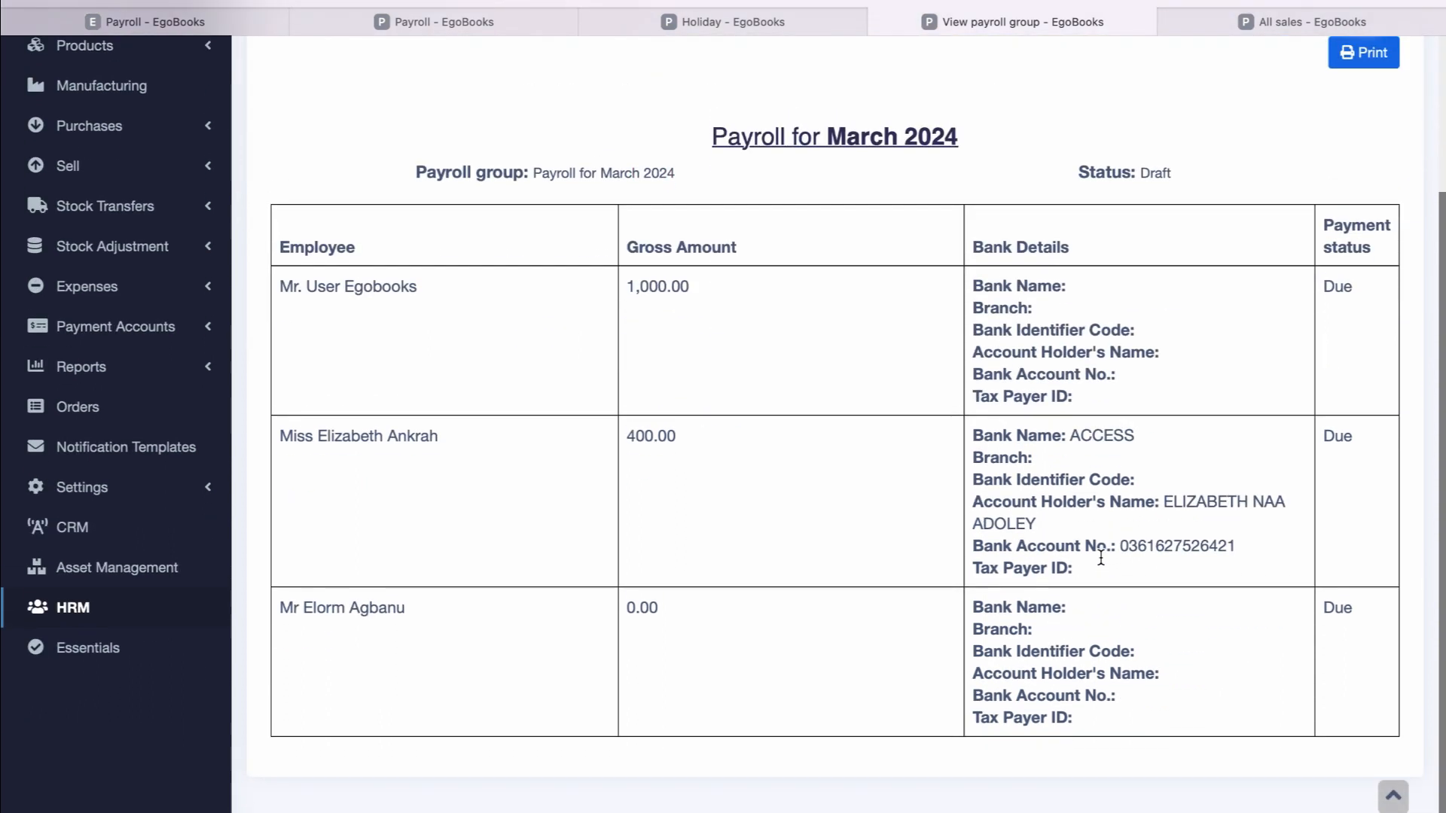
pyautogui.scroll(-3, 1101, 558)
pyautogui.scroll(2, 1101, 558)
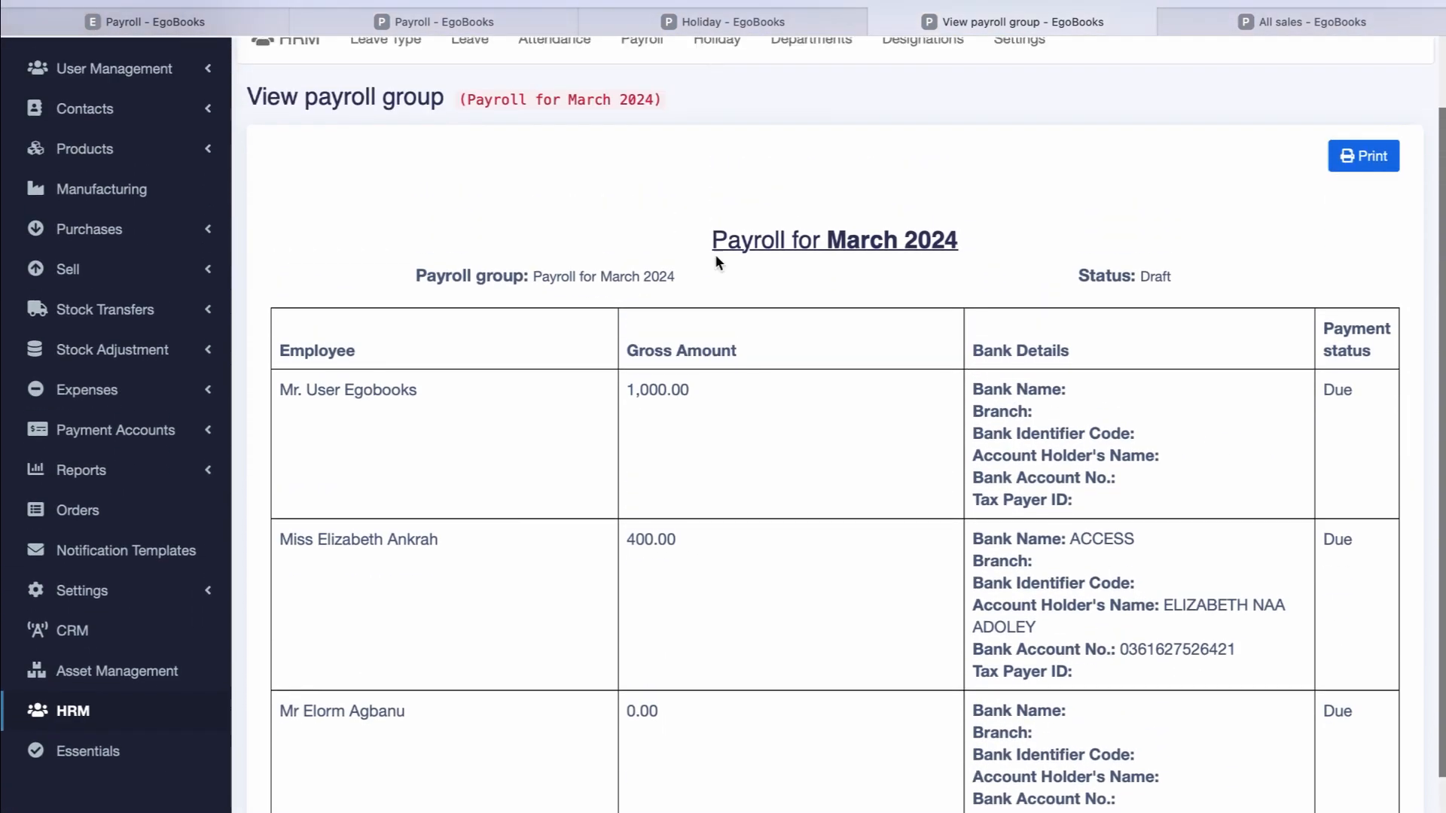
pyautogui.click(480, 25)
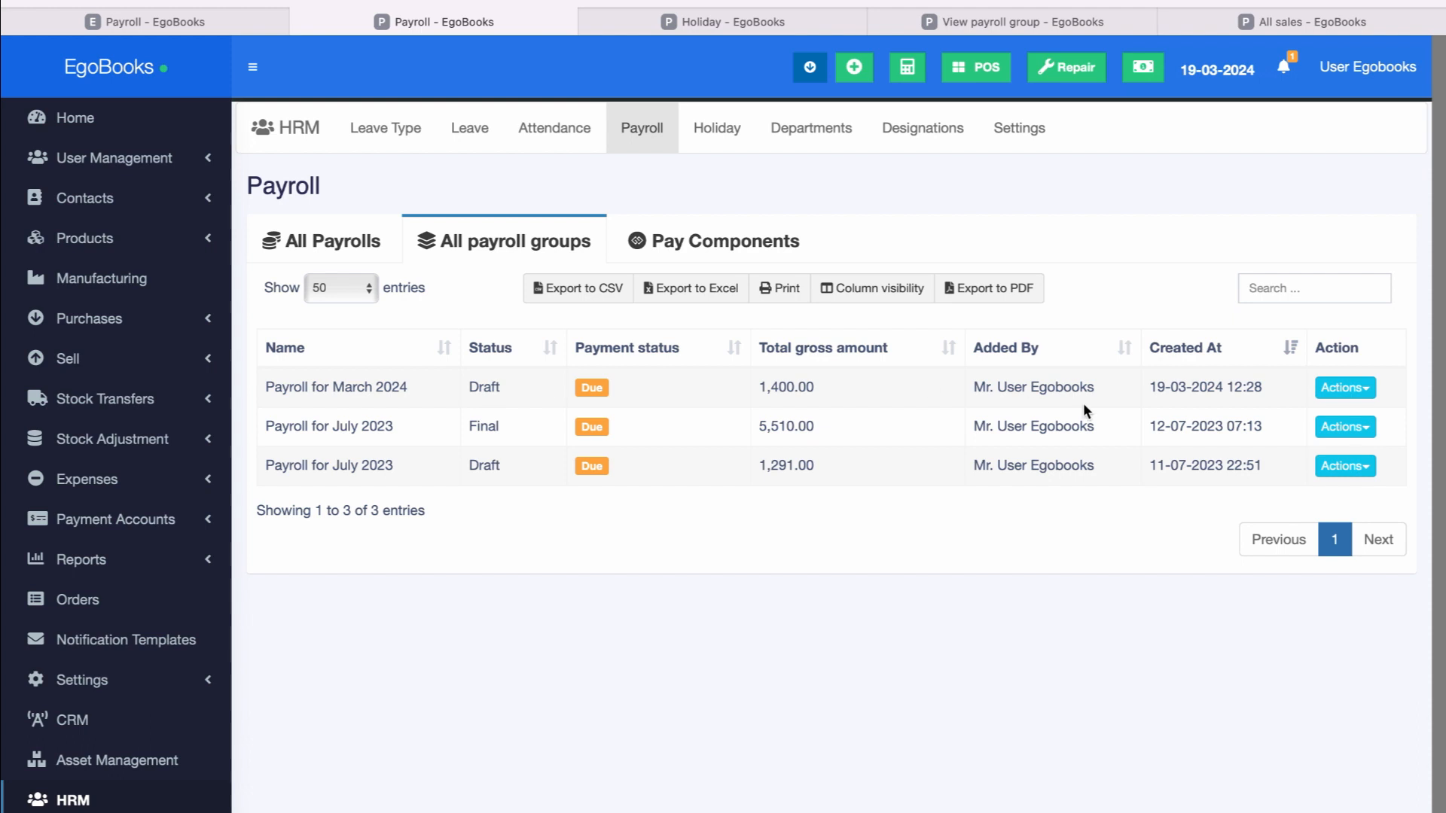
# - Change the March 2024 payroll group's status to Final, save it, and show the group's available actions in the payroll groups list
pyautogui.click(1348, 392)
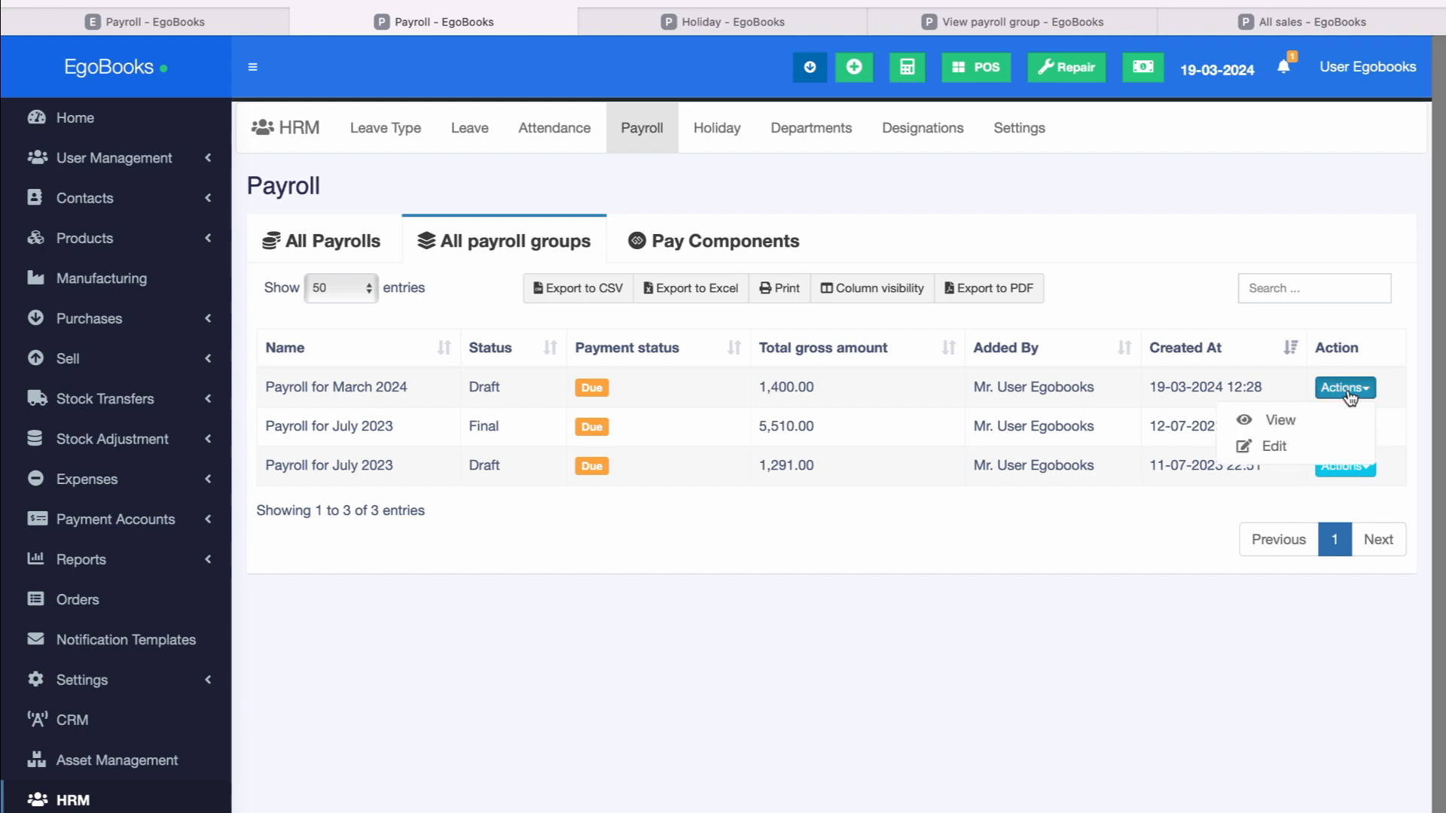
pyautogui.click(1272, 446)
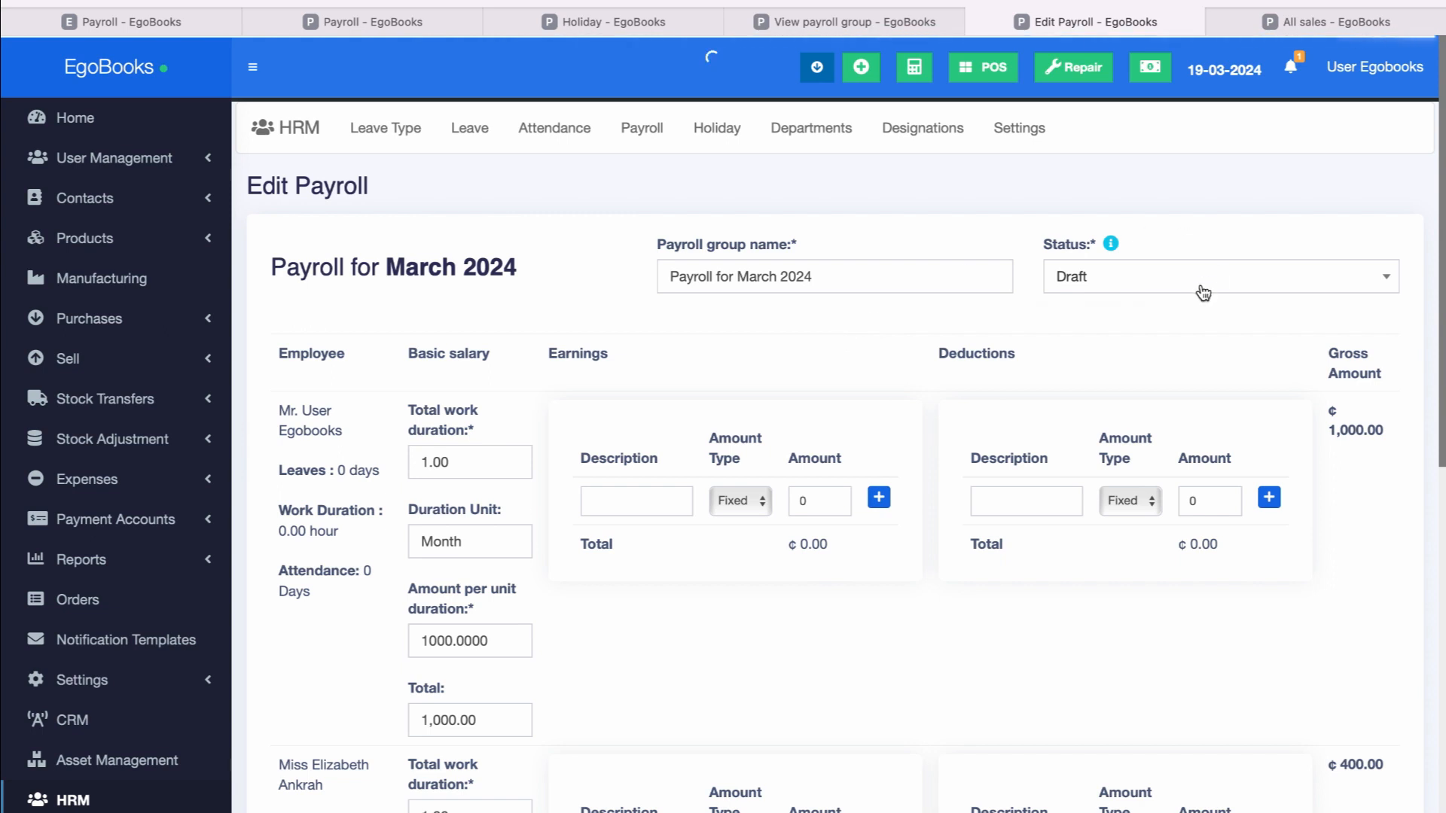
pyautogui.click(1202, 292)
pyautogui.click(1163, 337)
pyautogui.scroll(-1, 1165, 344)
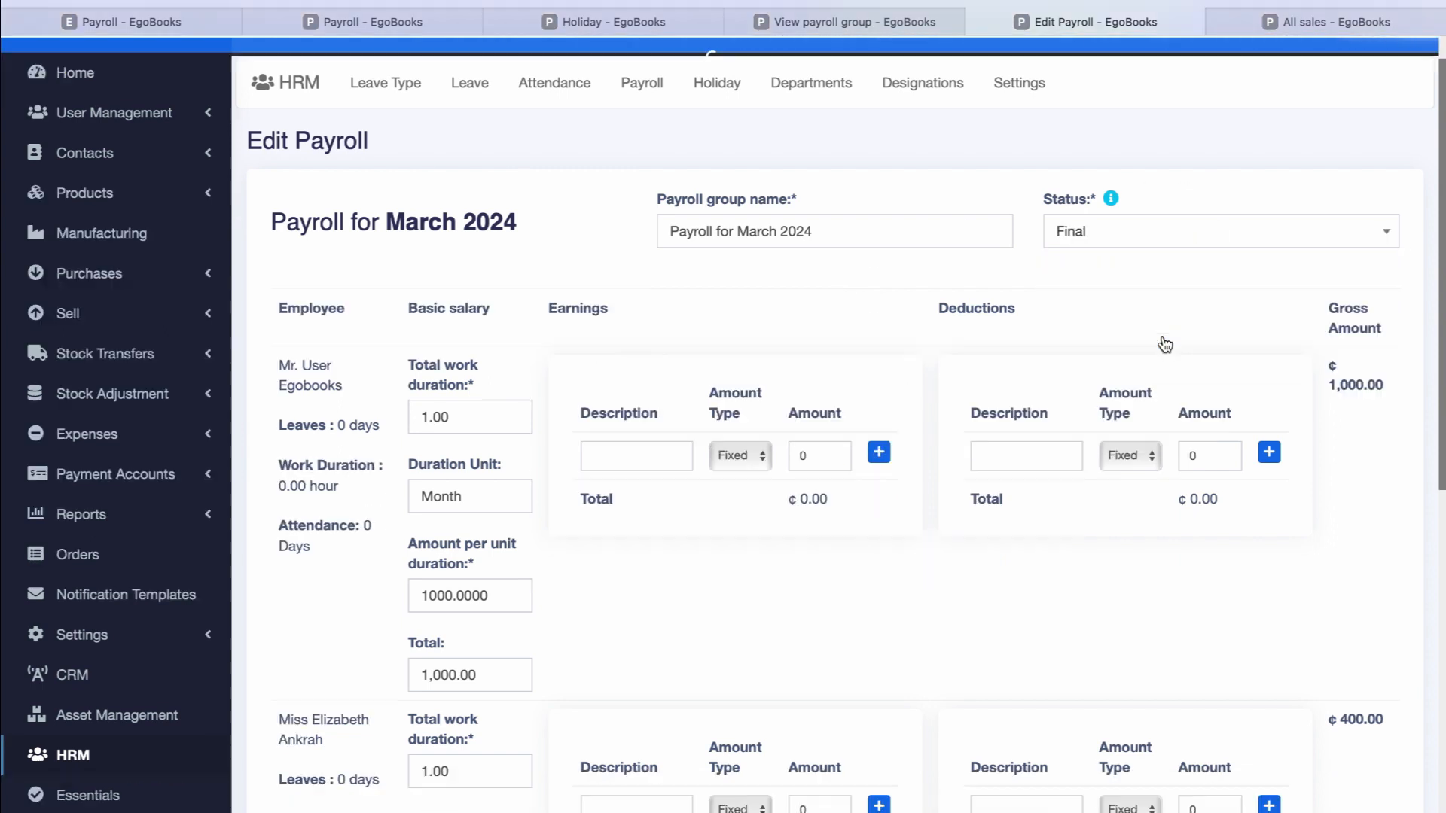
pyautogui.scroll(-10, 1165, 344)
pyautogui.click(1362, 785)
pyautogui.click(549, 256)
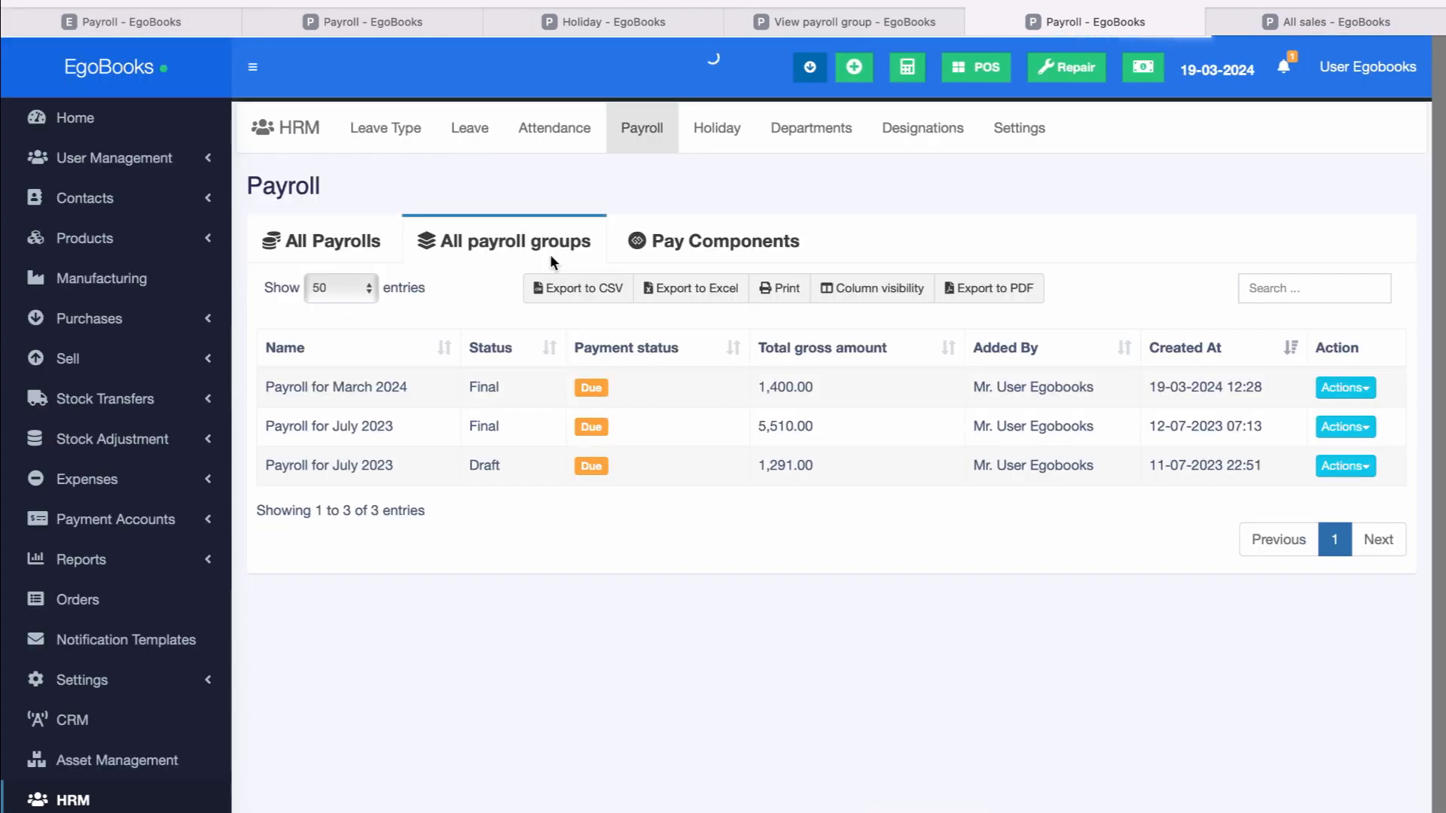
pyautogui.click(1347, 392)
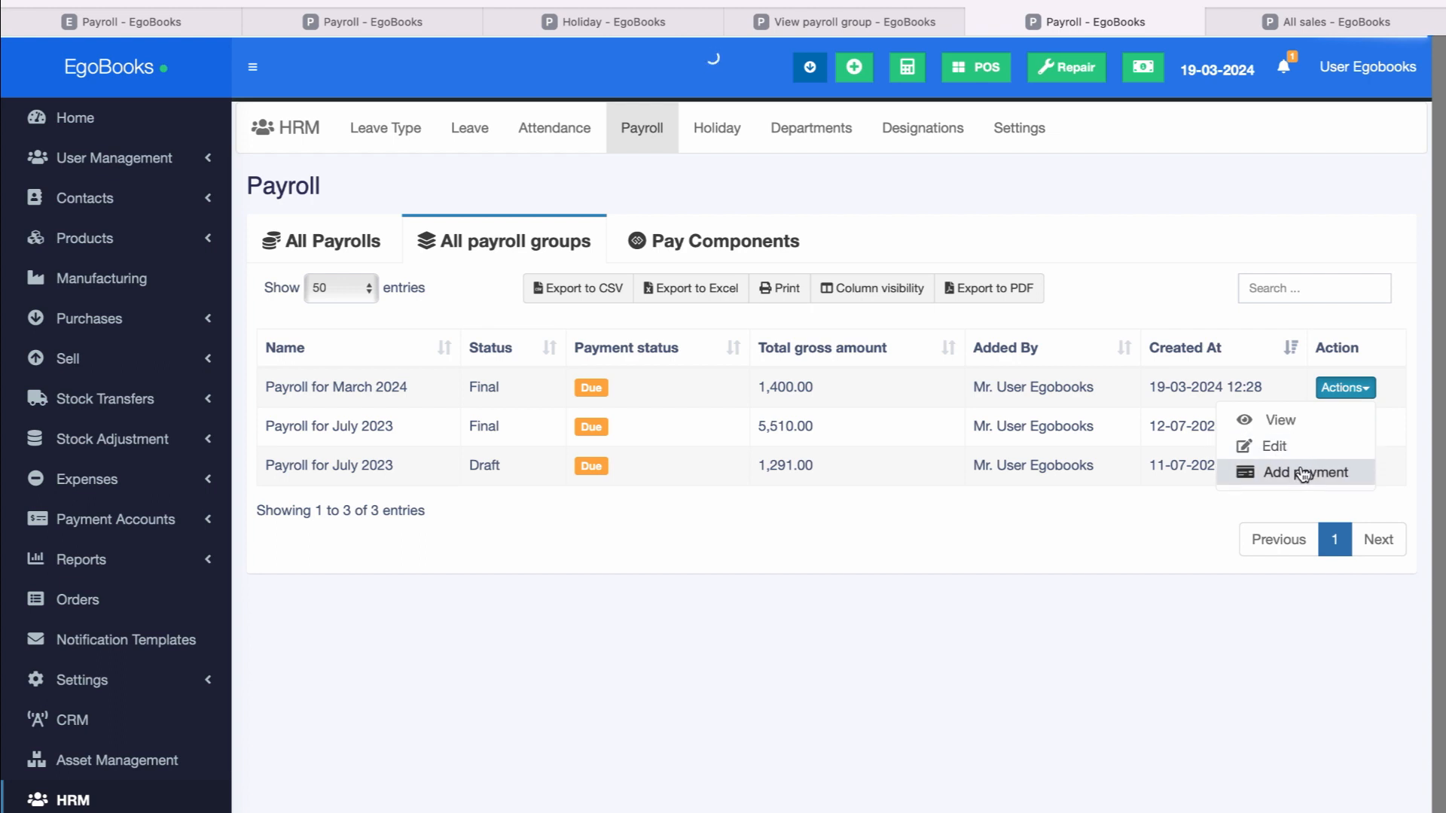
# - Start a new holiday in the HRM holiday list and name it "independence day"
pyautogui.click(729, 133)
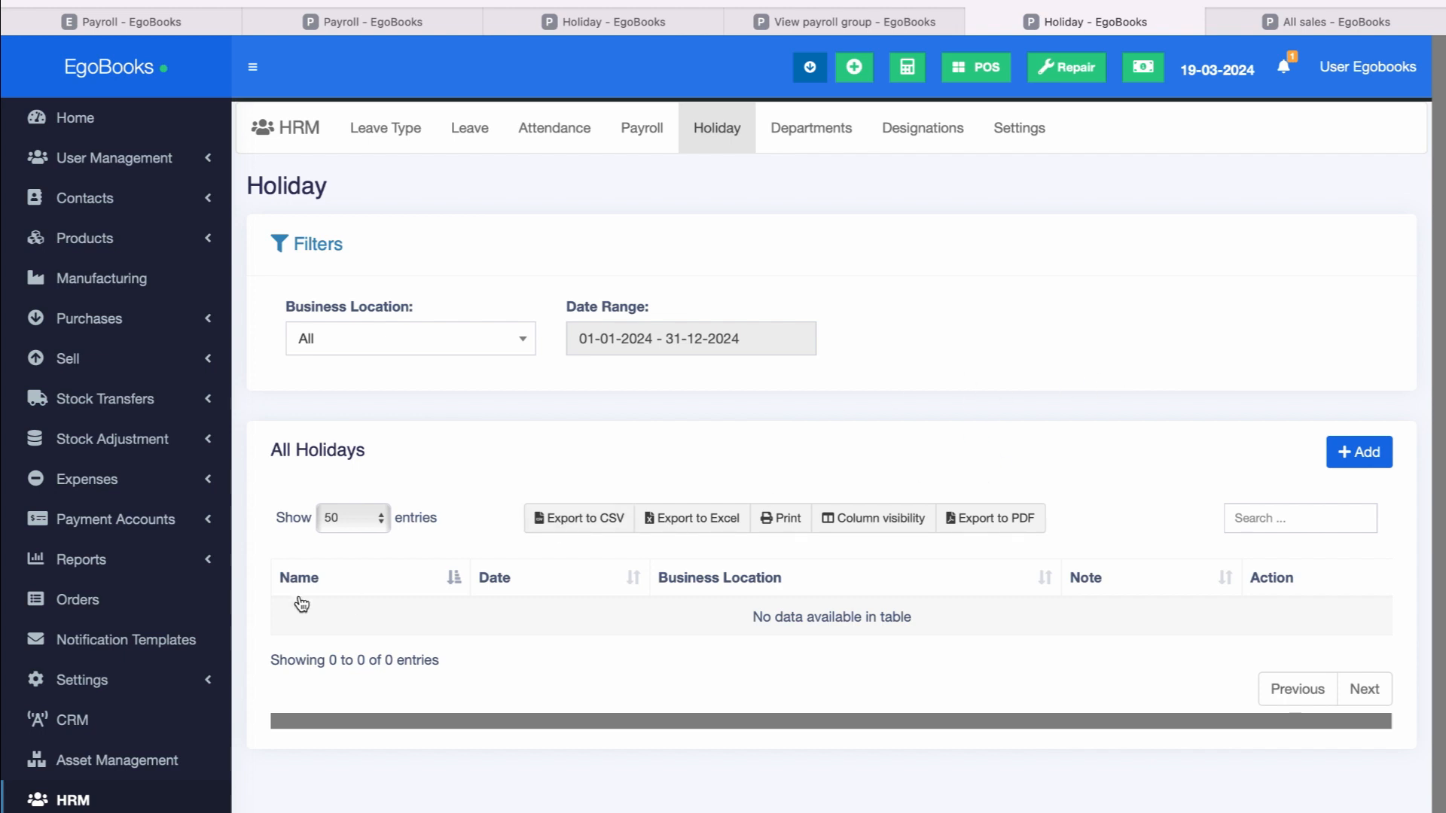
pyautogui.click(1356, 452)
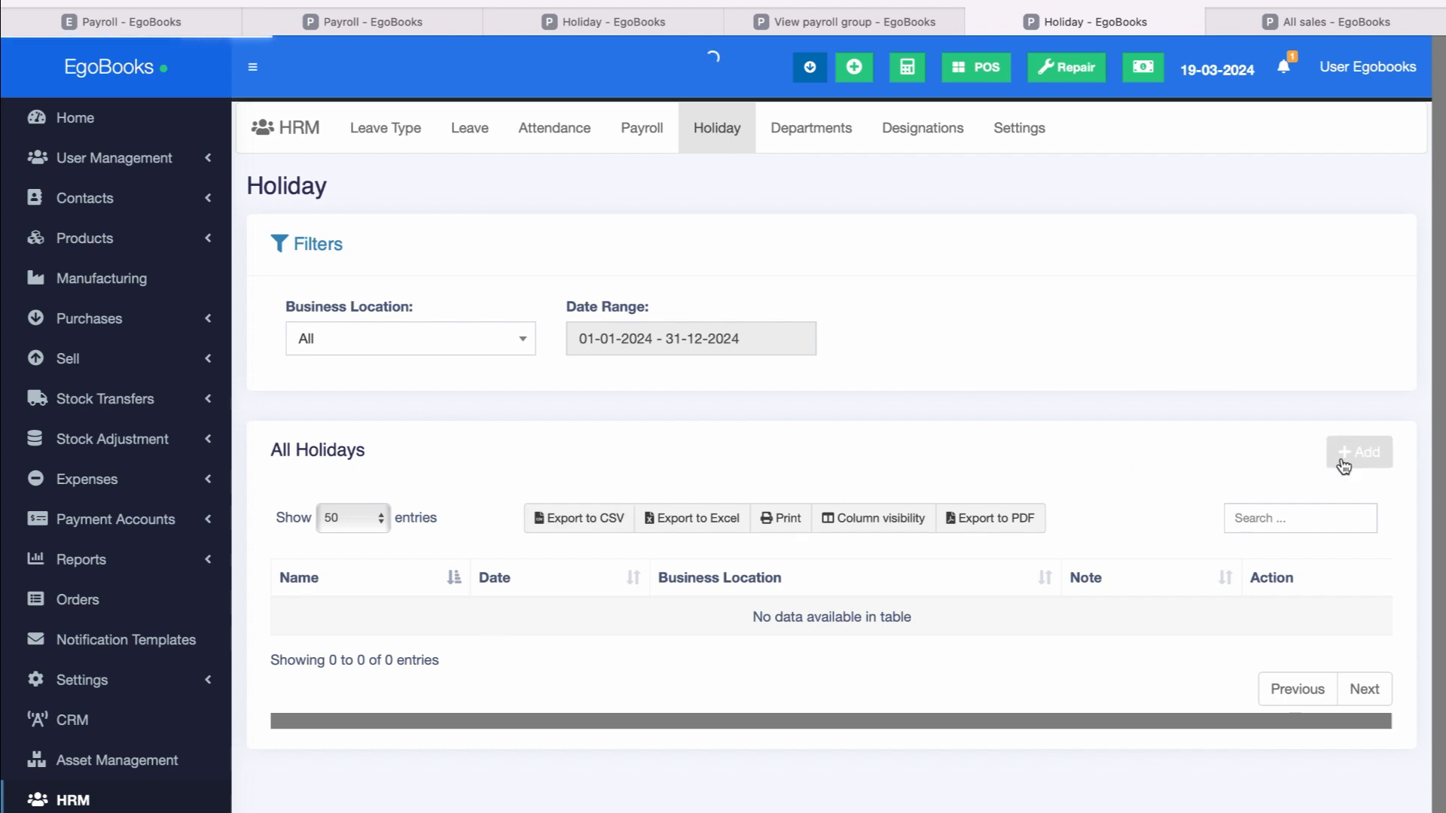
pyautogui.click(469, 179)
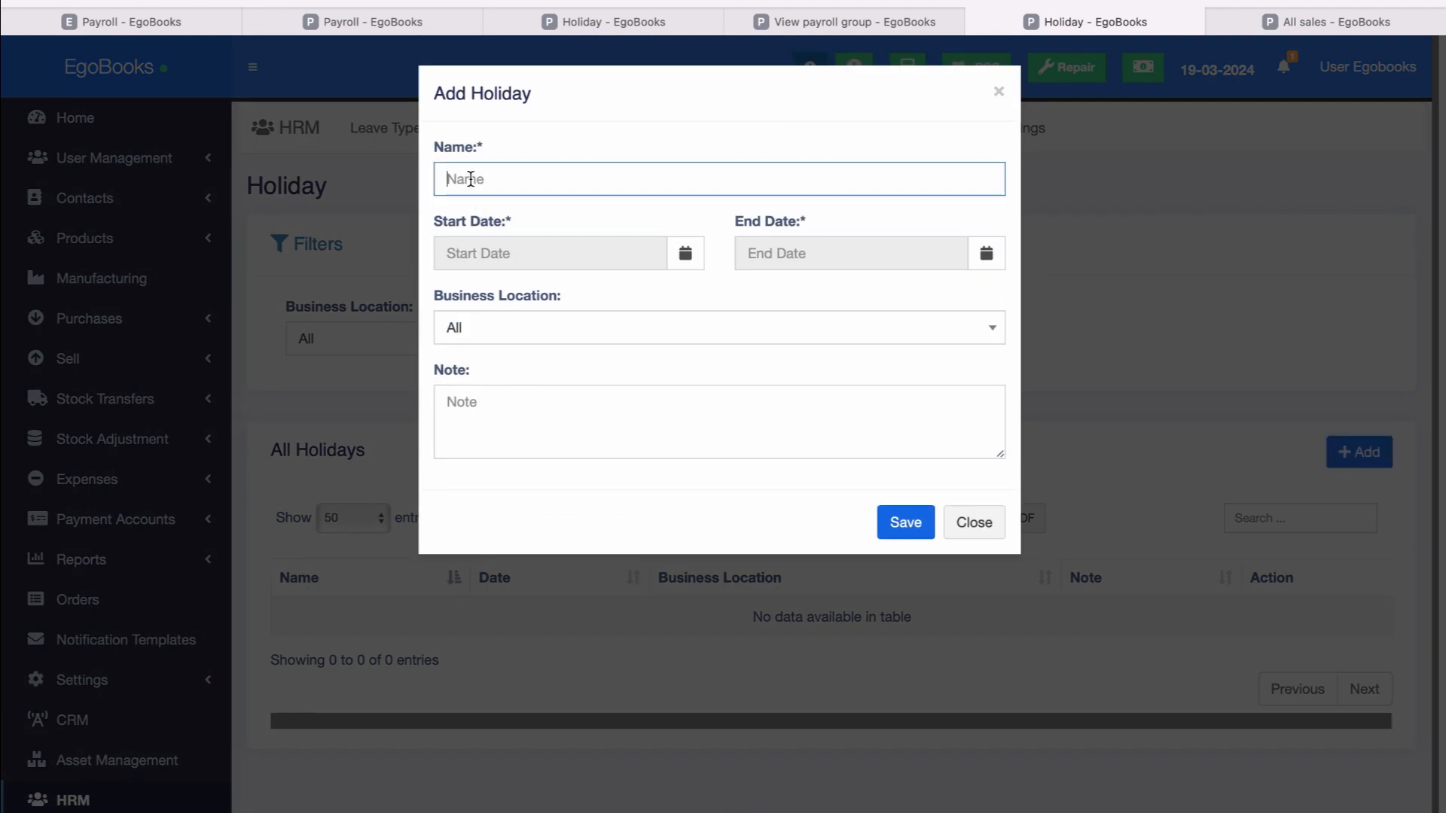
pyautogui.write('in')
pyautogui.write('denpendence')
pyautogui.write('sy')
pyautogui.press('BackSpace')
pyautogui.press('BackSpace')
pyautogui.write('day')
# - Set both the start date and the end date of the holiday to 06-03-2024
pyautogui.click(509, 248)
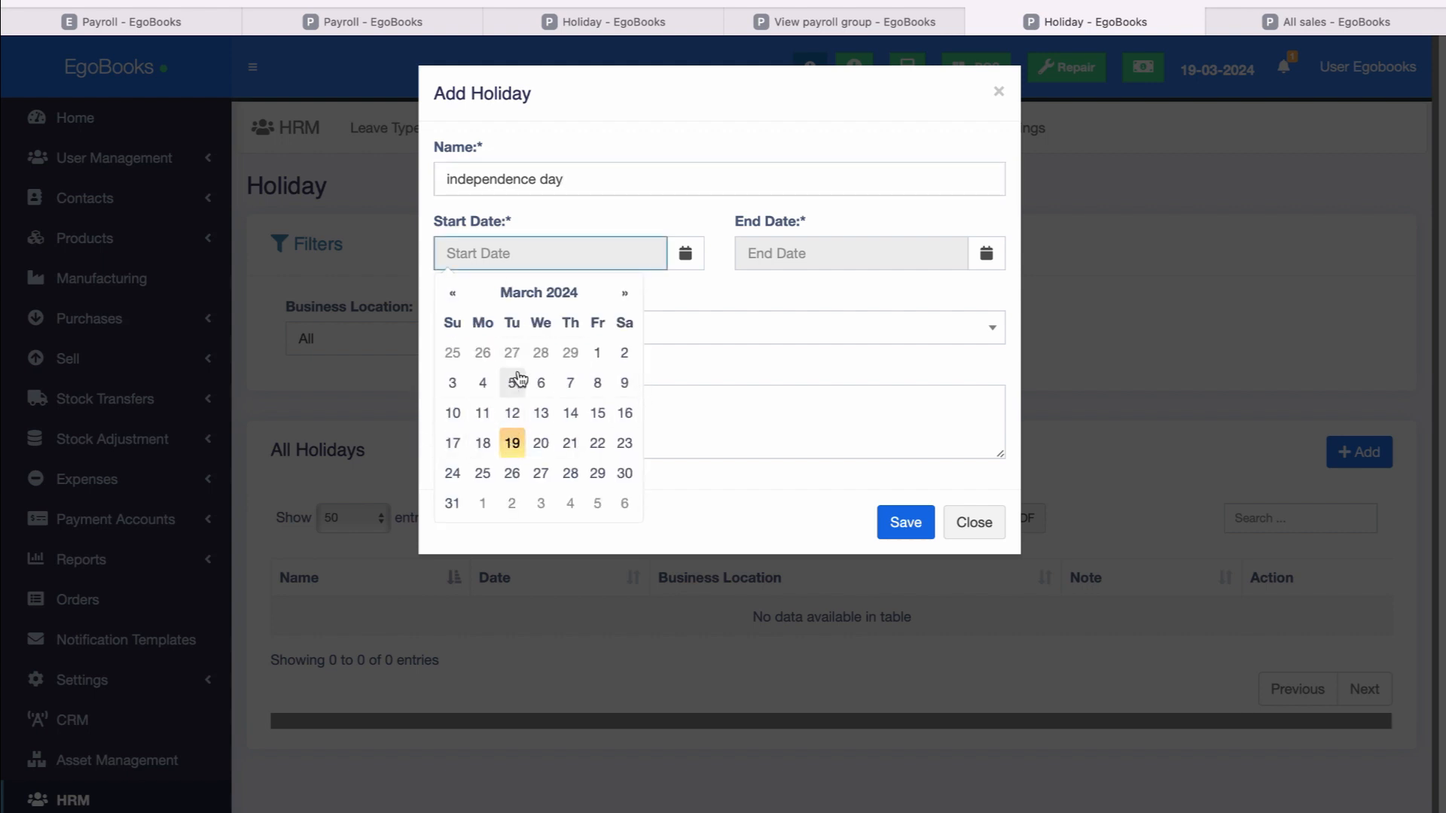
pyautogui.click(544, 384)
pyautogui.click(828, 248)
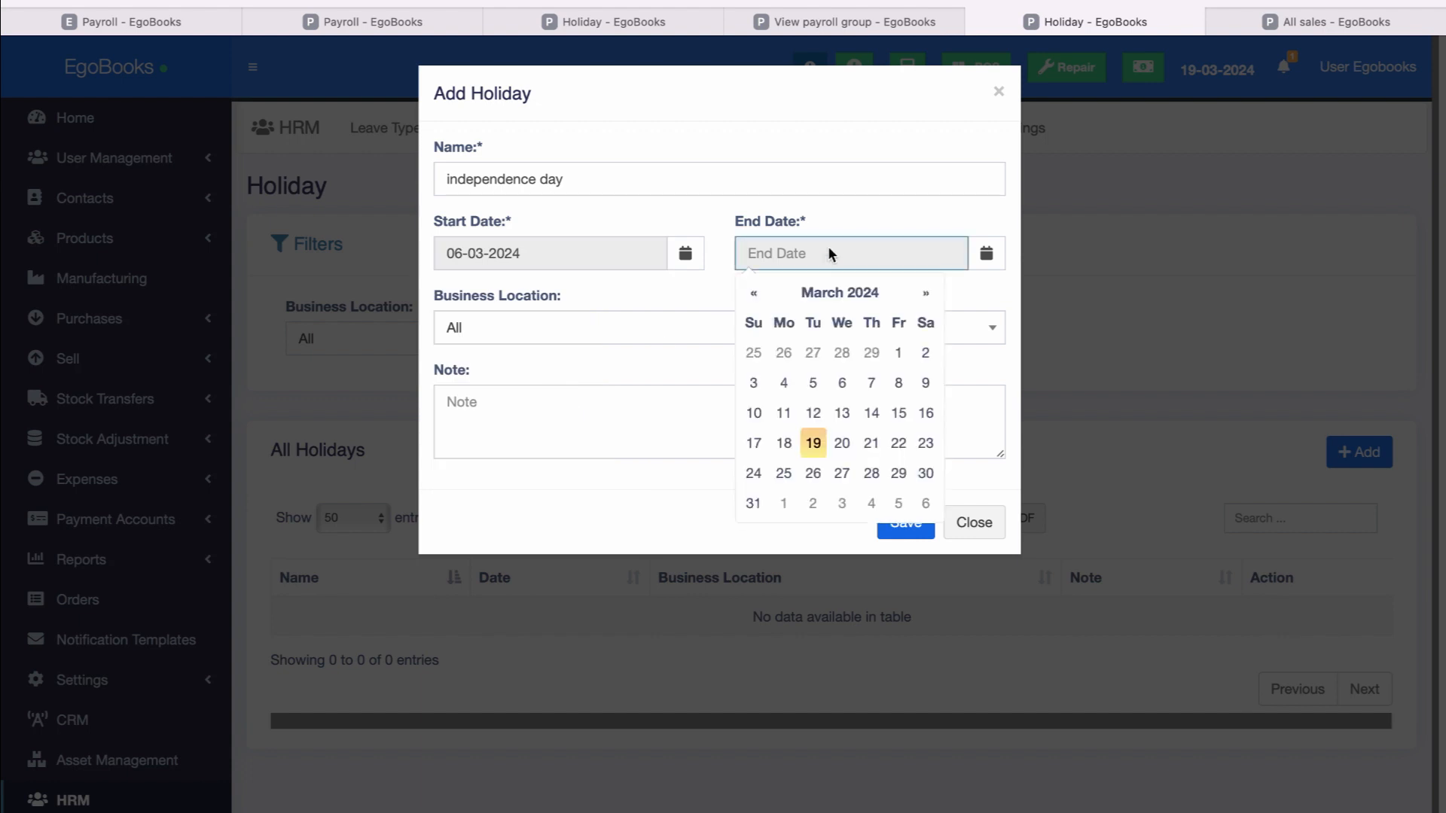
pyautogui.click(843, 390)
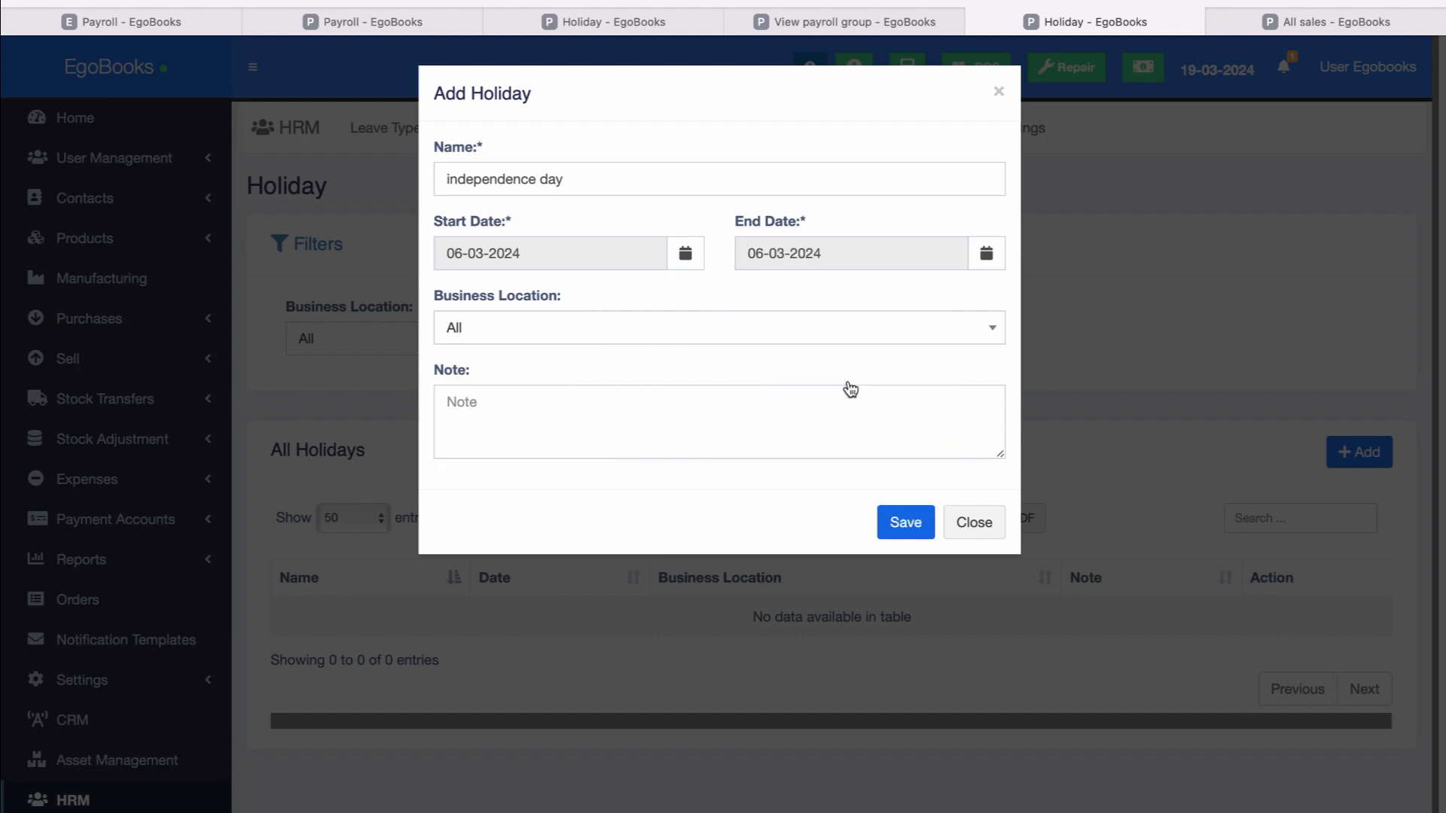
# - Apply the holiday to All business locations, leave the note empty, and save it
pyautogui.click(613, 336)
pyautogui.scroll(-2, 593, 486)
pyautogui.scroll(3, 527, 486)
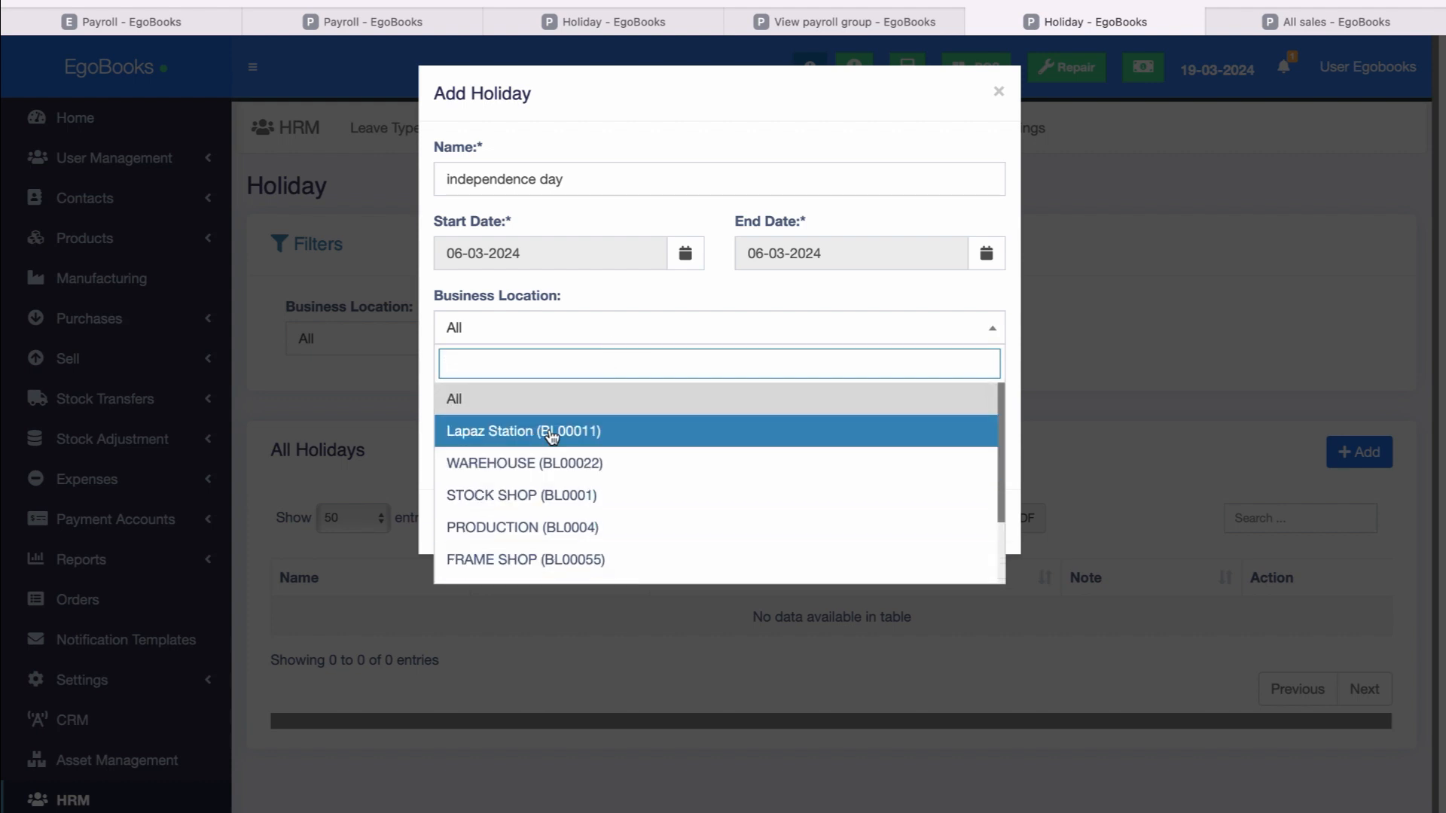
pyautogui.scroll(-2, 552, 439)
pyautogui.scroll(2, 552, 438)
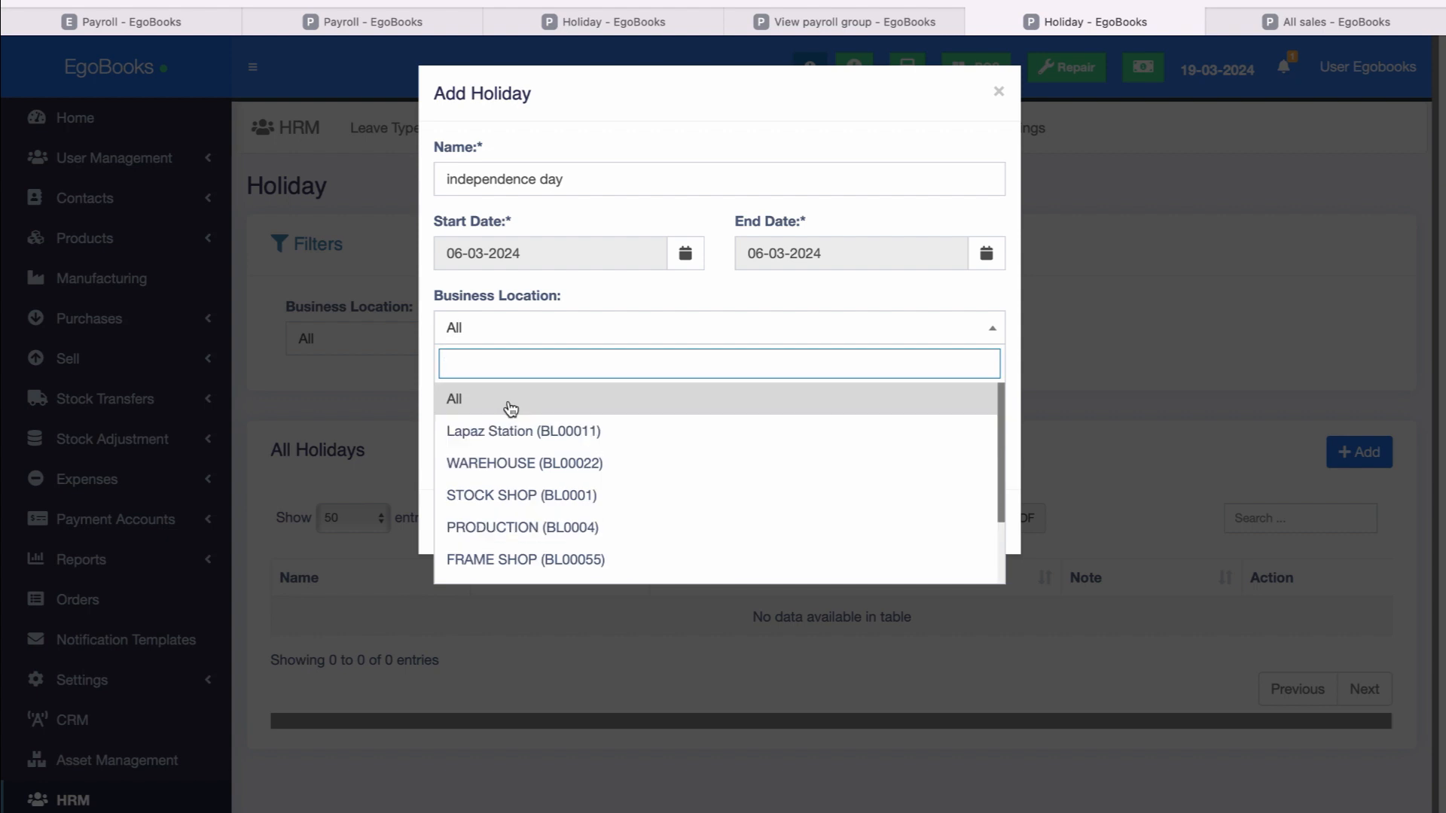
pyautogui.click(506, 403)
pyautogui.click(489, 405)
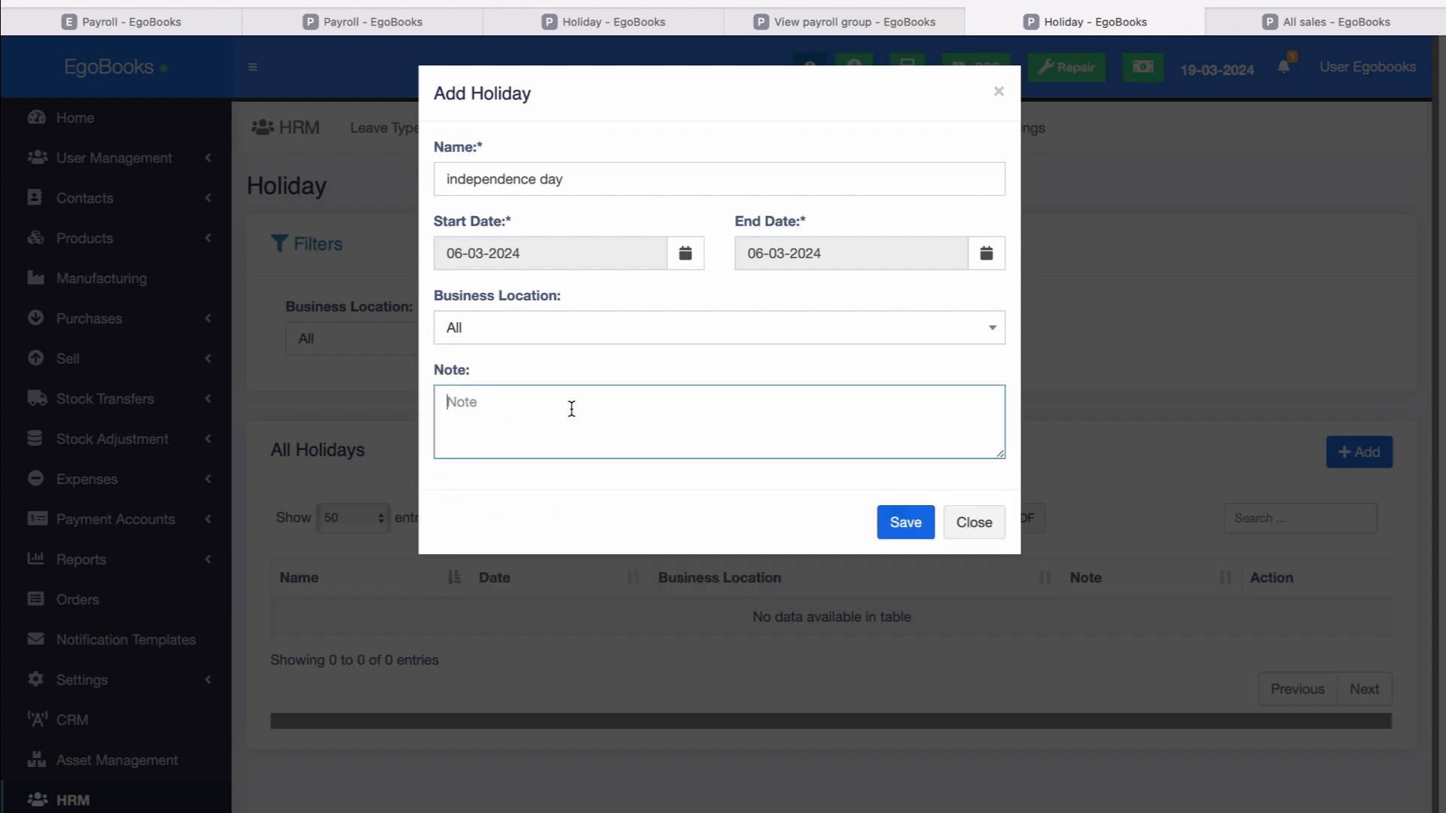
pyautogui.click(906, 524)
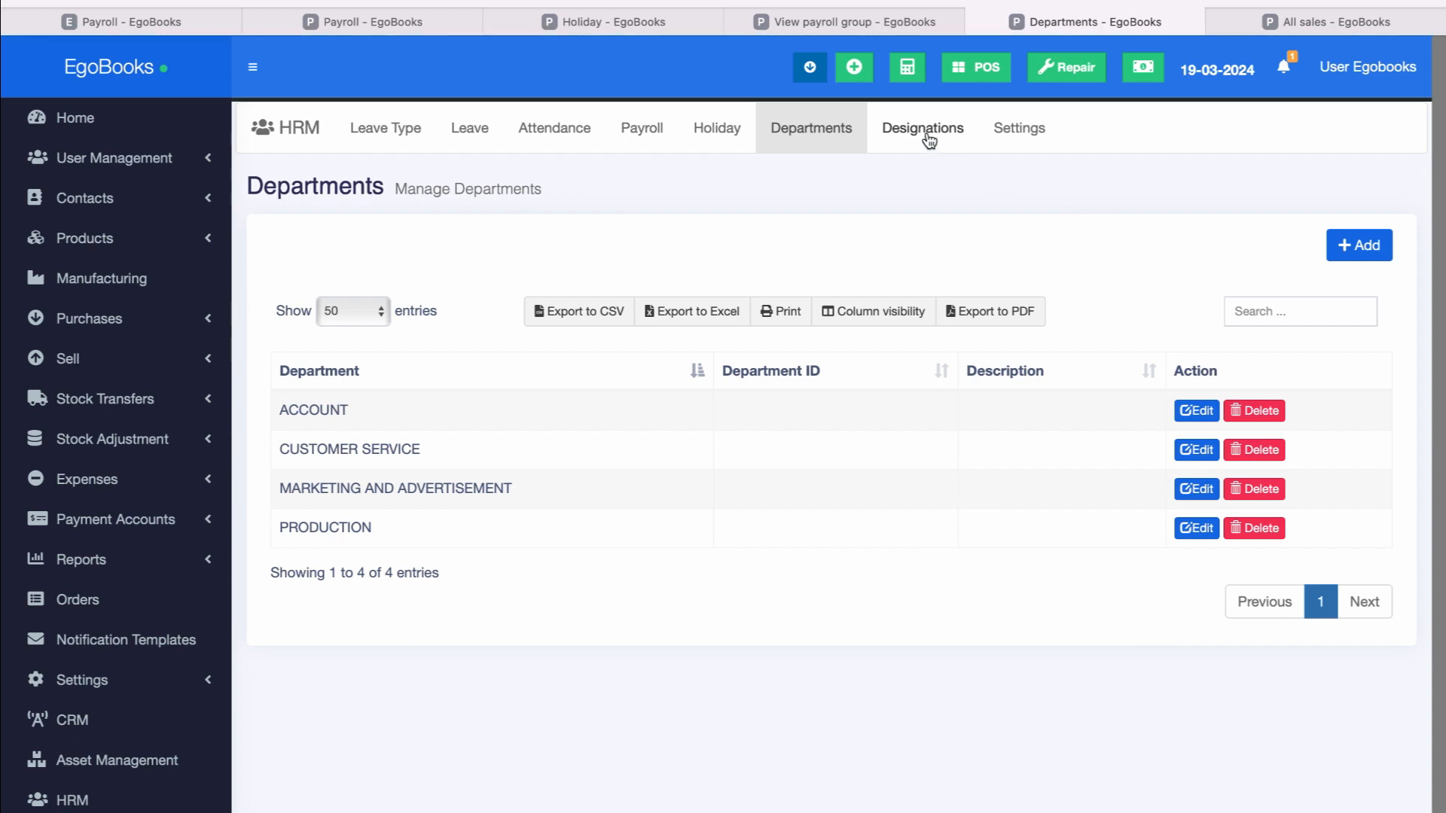
# - View the designations list and enter LEAVE as the Leave Reference No. prefix in the HRM settings
pyautogui.click(885, 149)
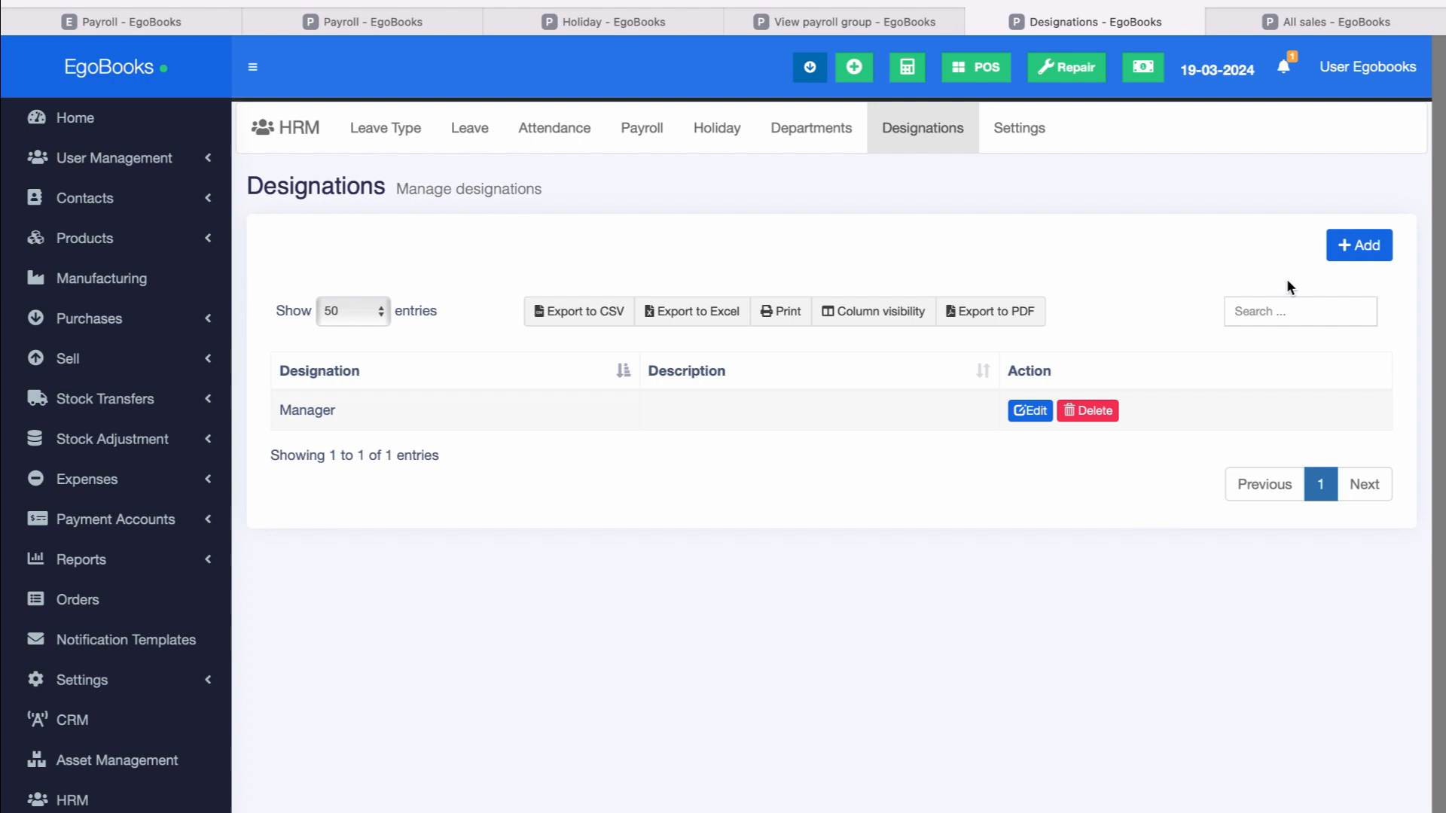
pyautogui.click(1028, 133)
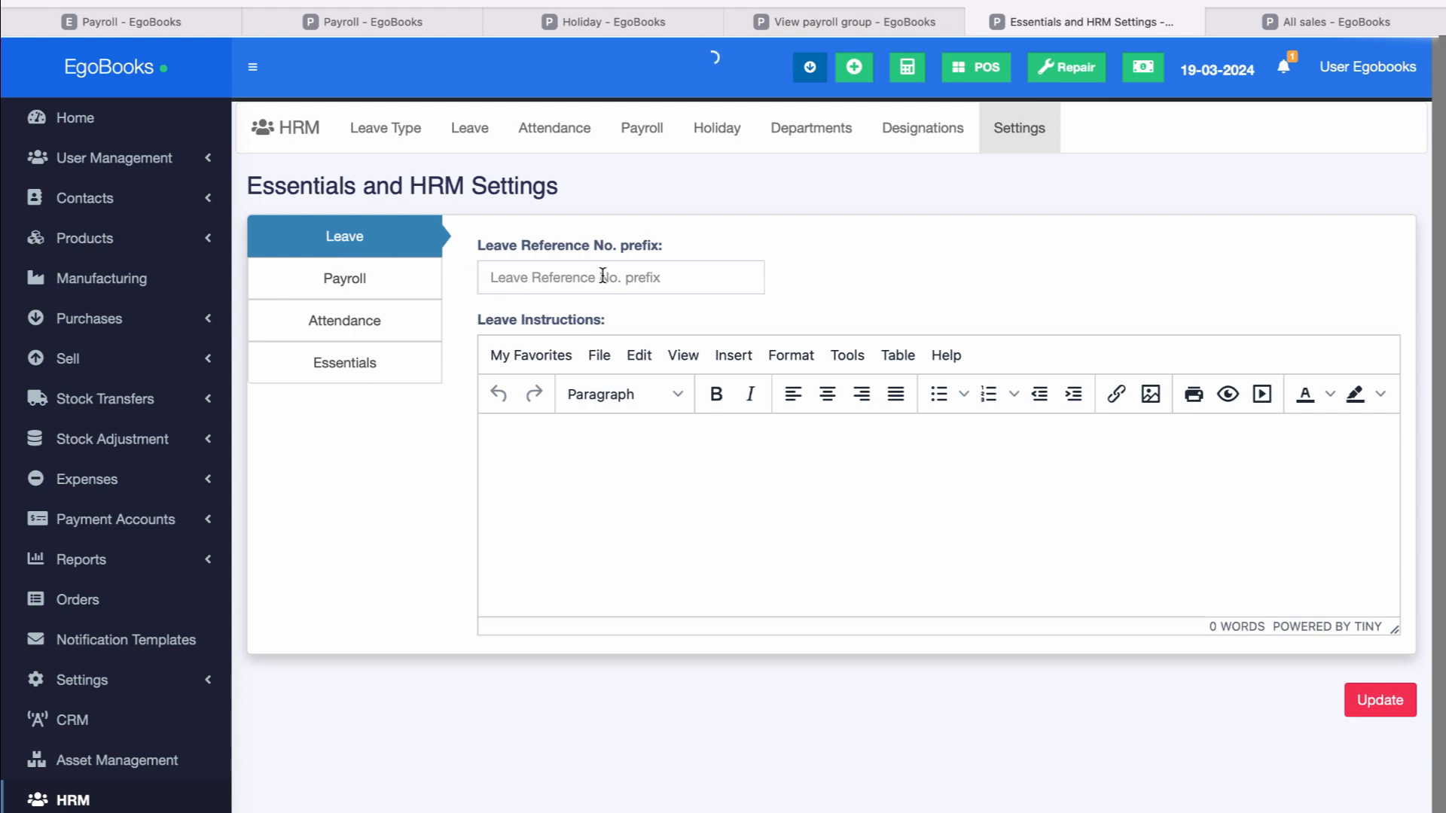
pyautogui.click(525, 279)
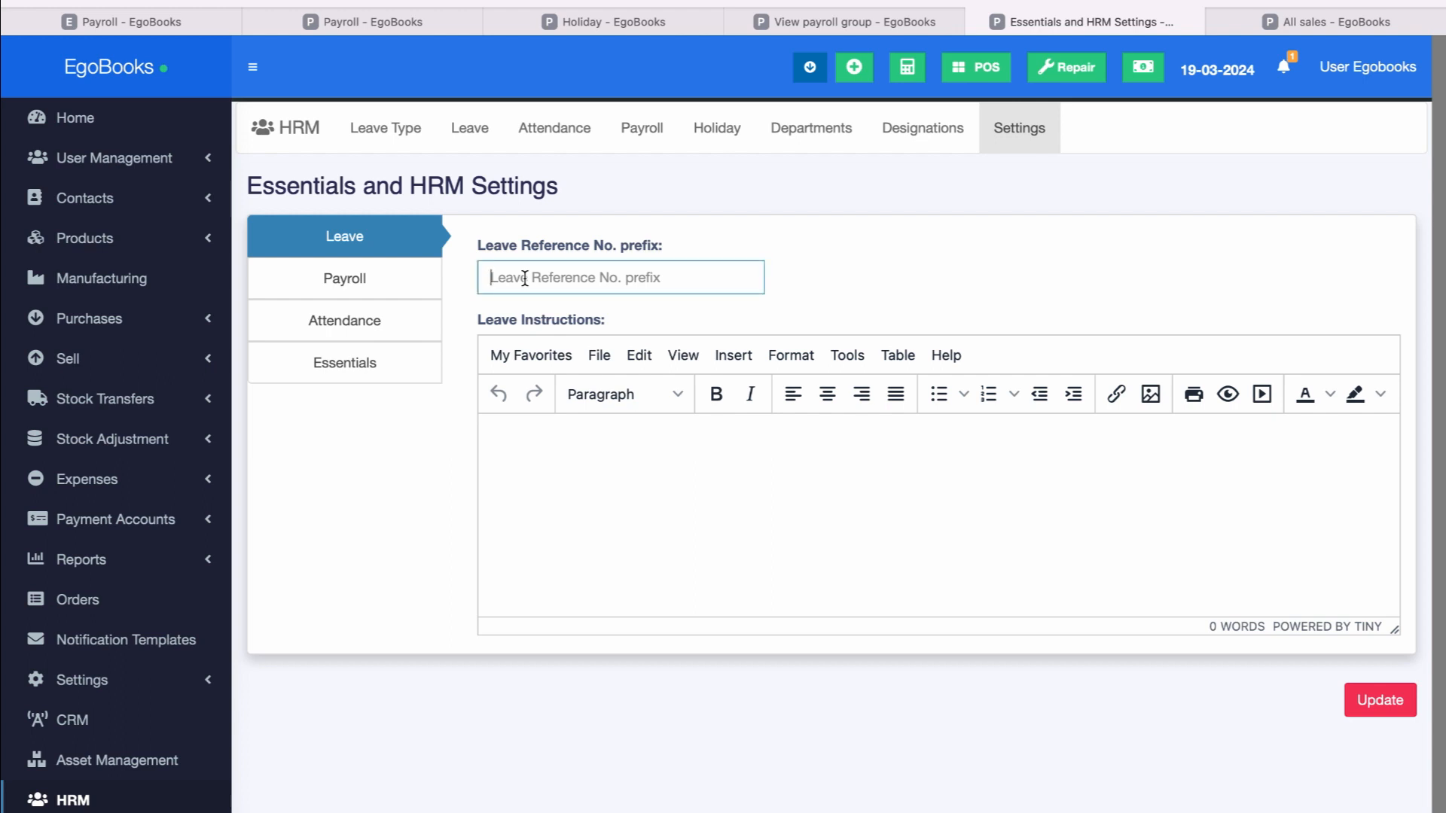
pyautogui.write('LEAVE')
# - Replace the Payroll Reference No. prefix with SALARY in the HRM settings
pyautogui.click(385, 283)
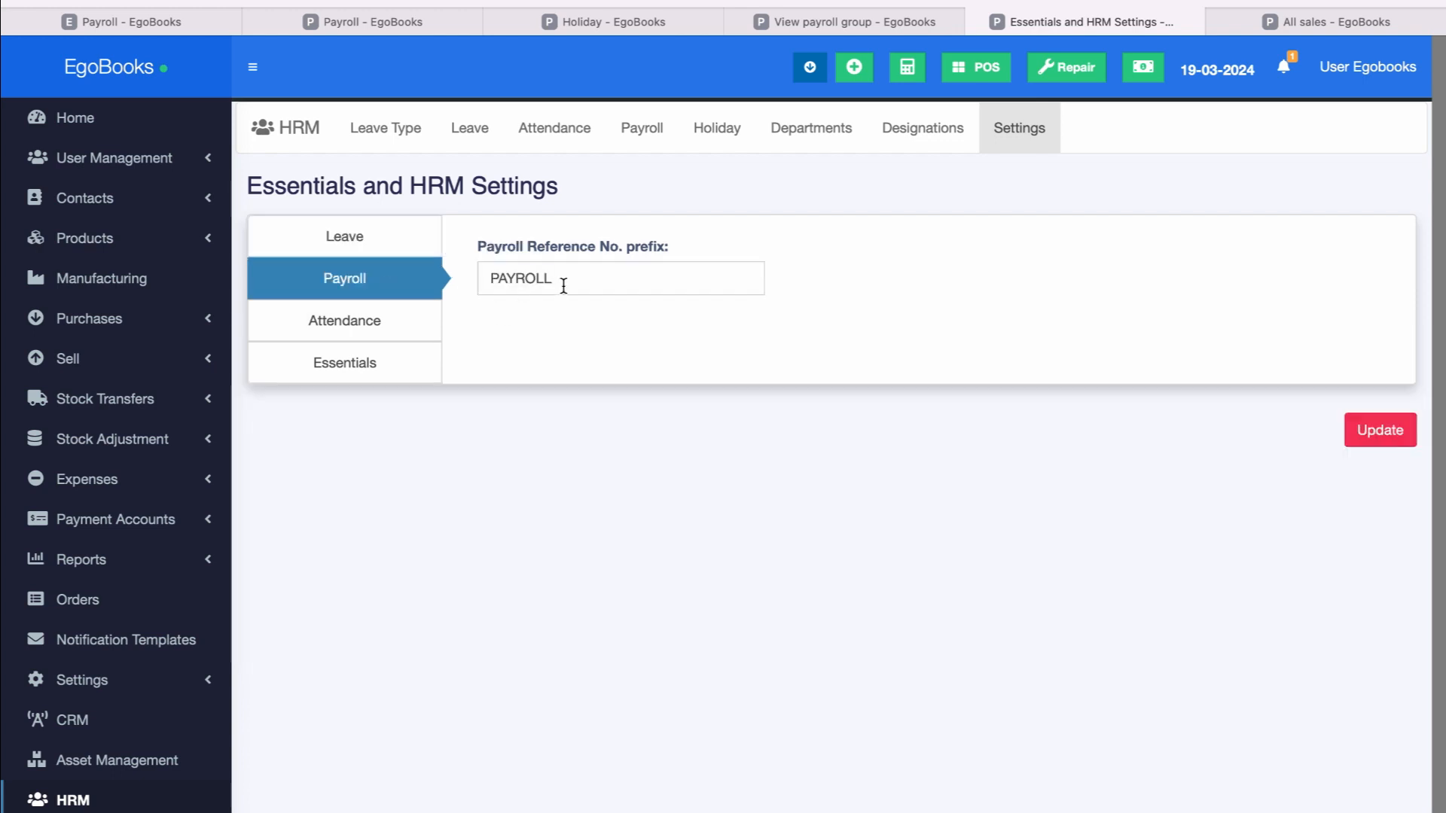
pyautogui.doubleClick(600, 275)
pyautogui.press('BackSpace')
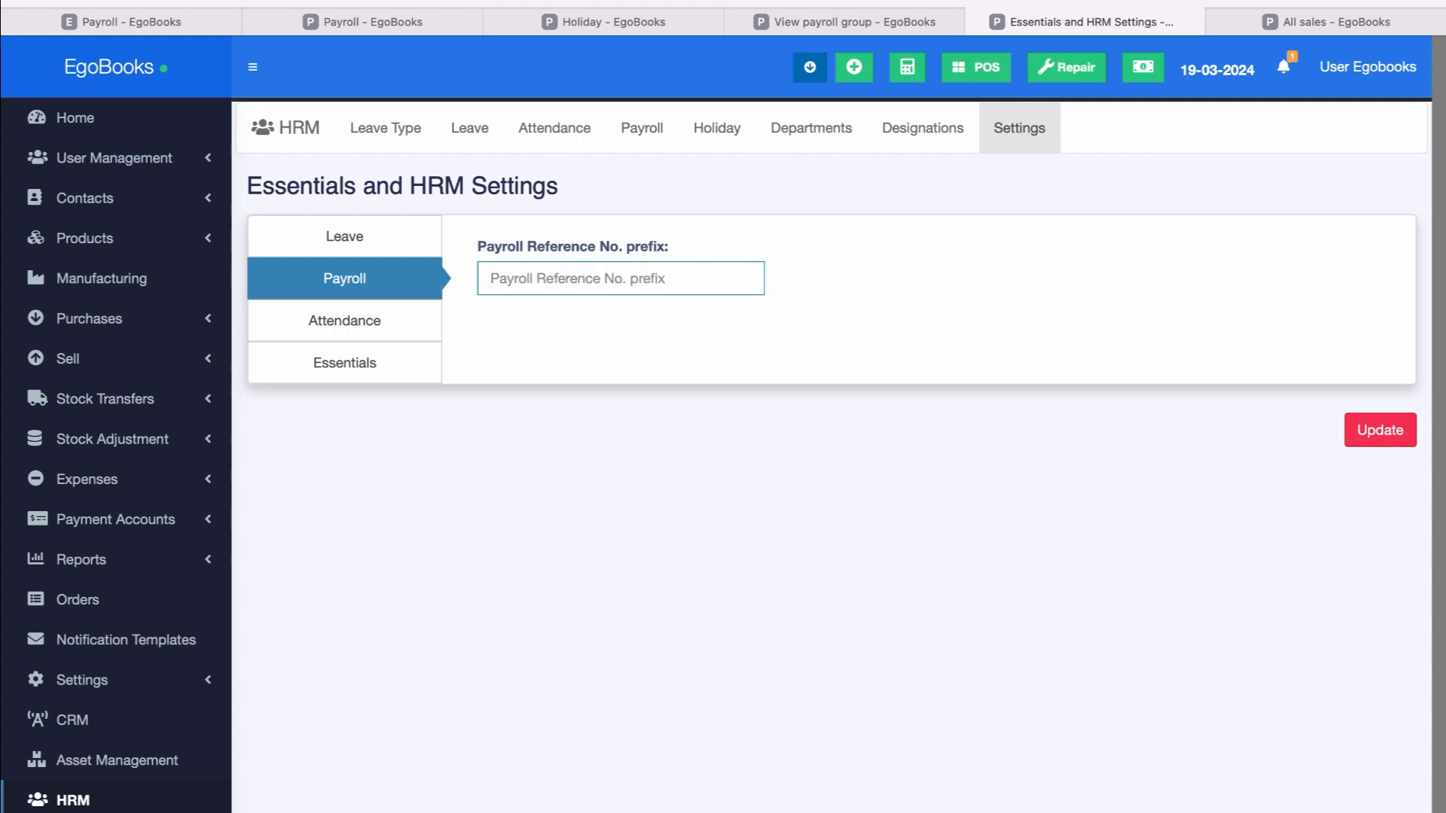
pyautogui.write('SALARY')
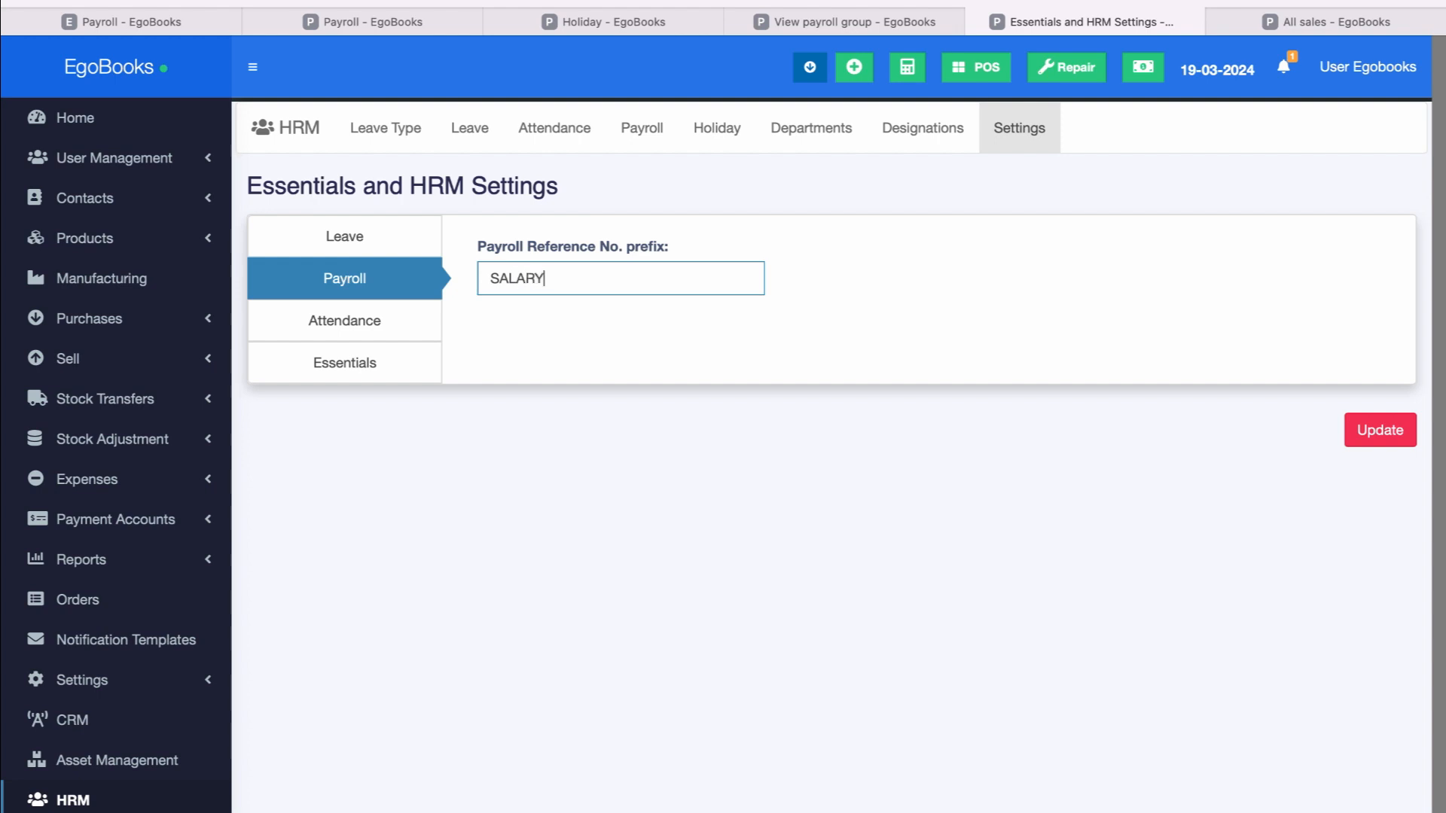
# - Look over the attendance grace time settings and enter CALLTODUTY as the Todos ID Prefix in the Essentials settings
pyautogui.click(408, 337)
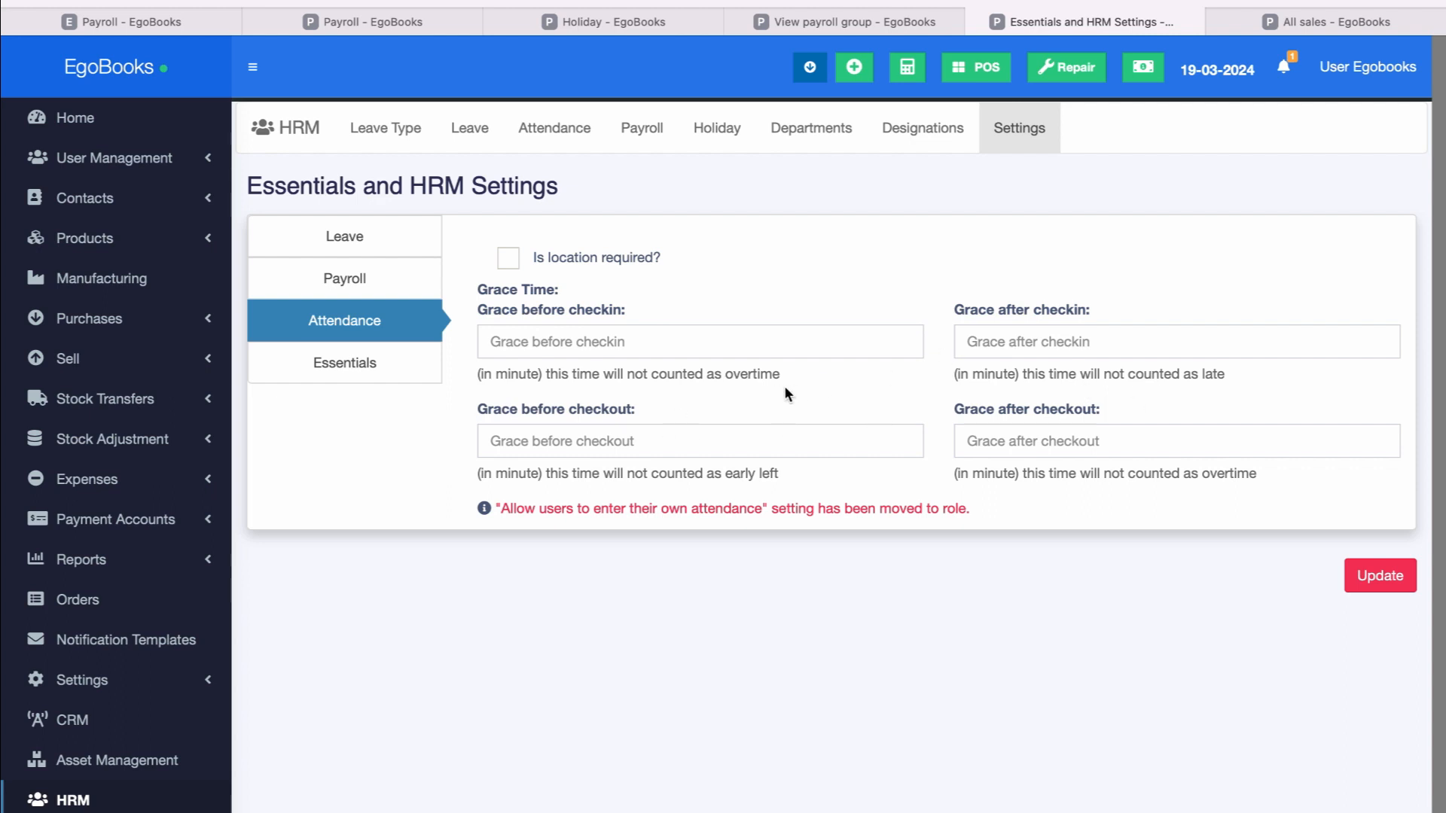
pyautogui.click(360, 373)
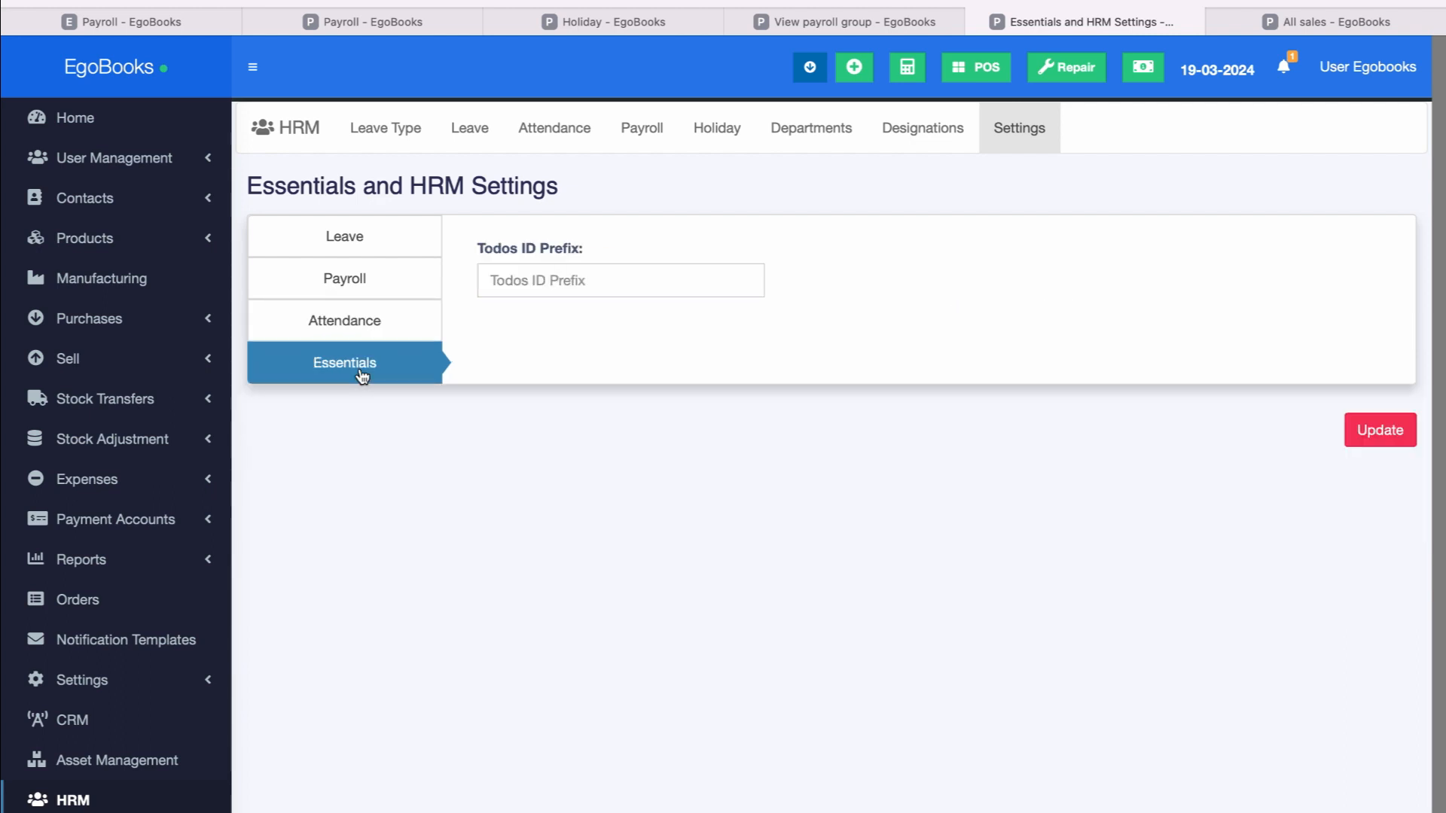
pyautogui.click(555, 279)
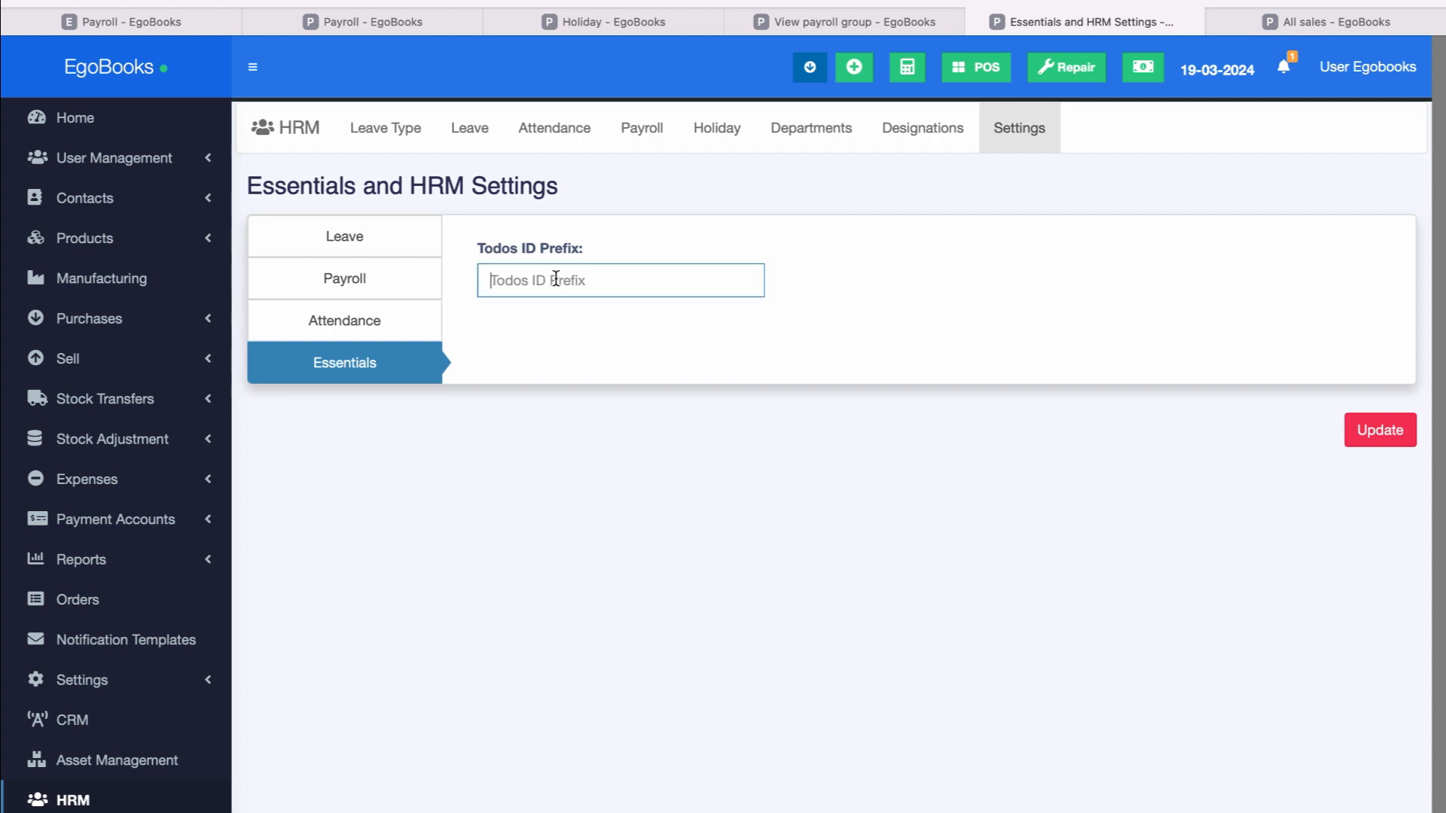
pyautogui.write('TO 00')
pyautogui.press('BackSpace')
pyautogui.press('BackSpace')
pyautogui.press('BackSpace')
pyautogui.press('BackSpace')
pyautogui.press('BackSpace')
pyautogui.press('BackSpace')
pyautogui.write('CALLTO')
pyautogui.press('Tab')
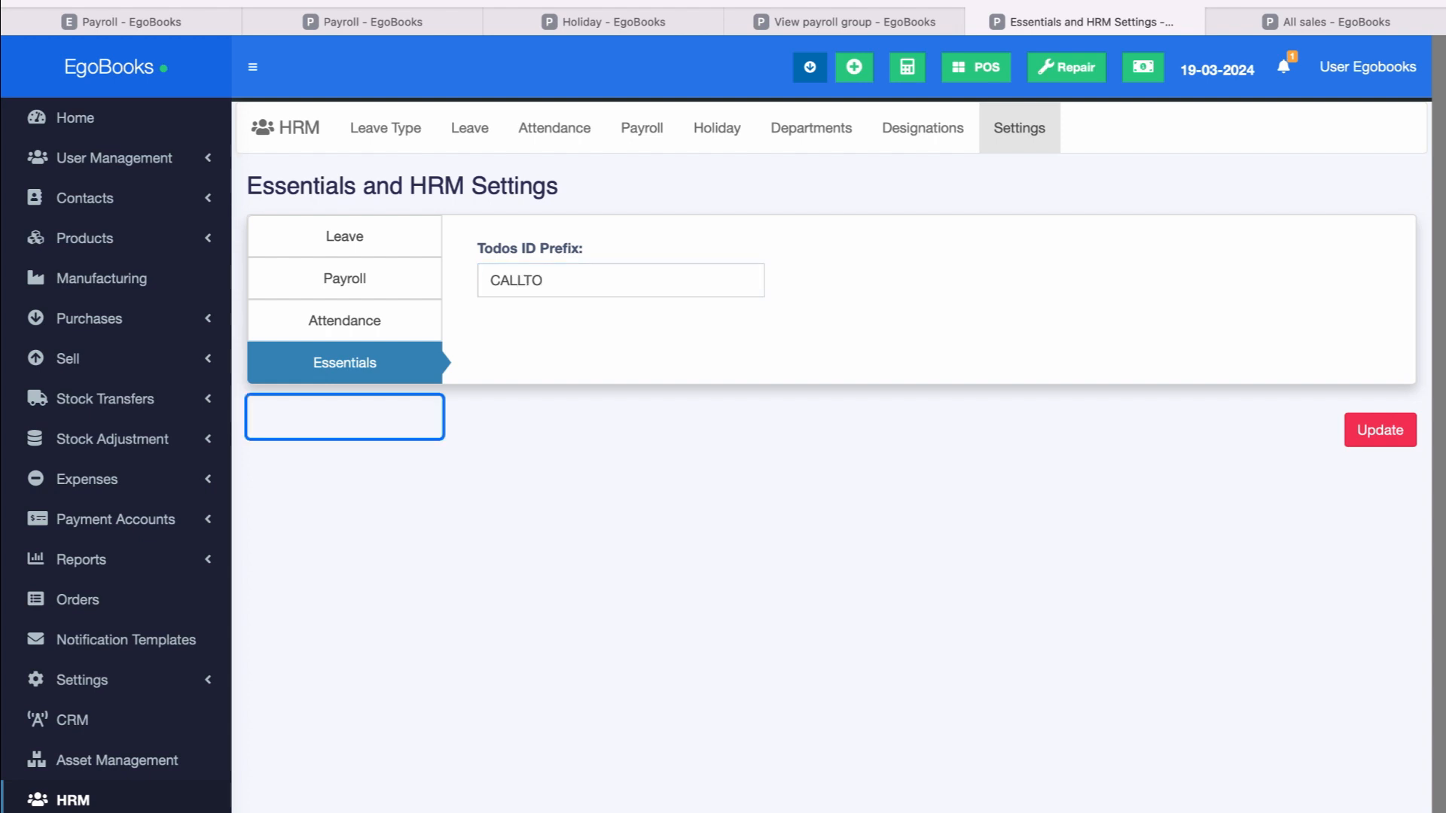
pyautogui.click(717, 273)
pyautogui.write('DUTY')
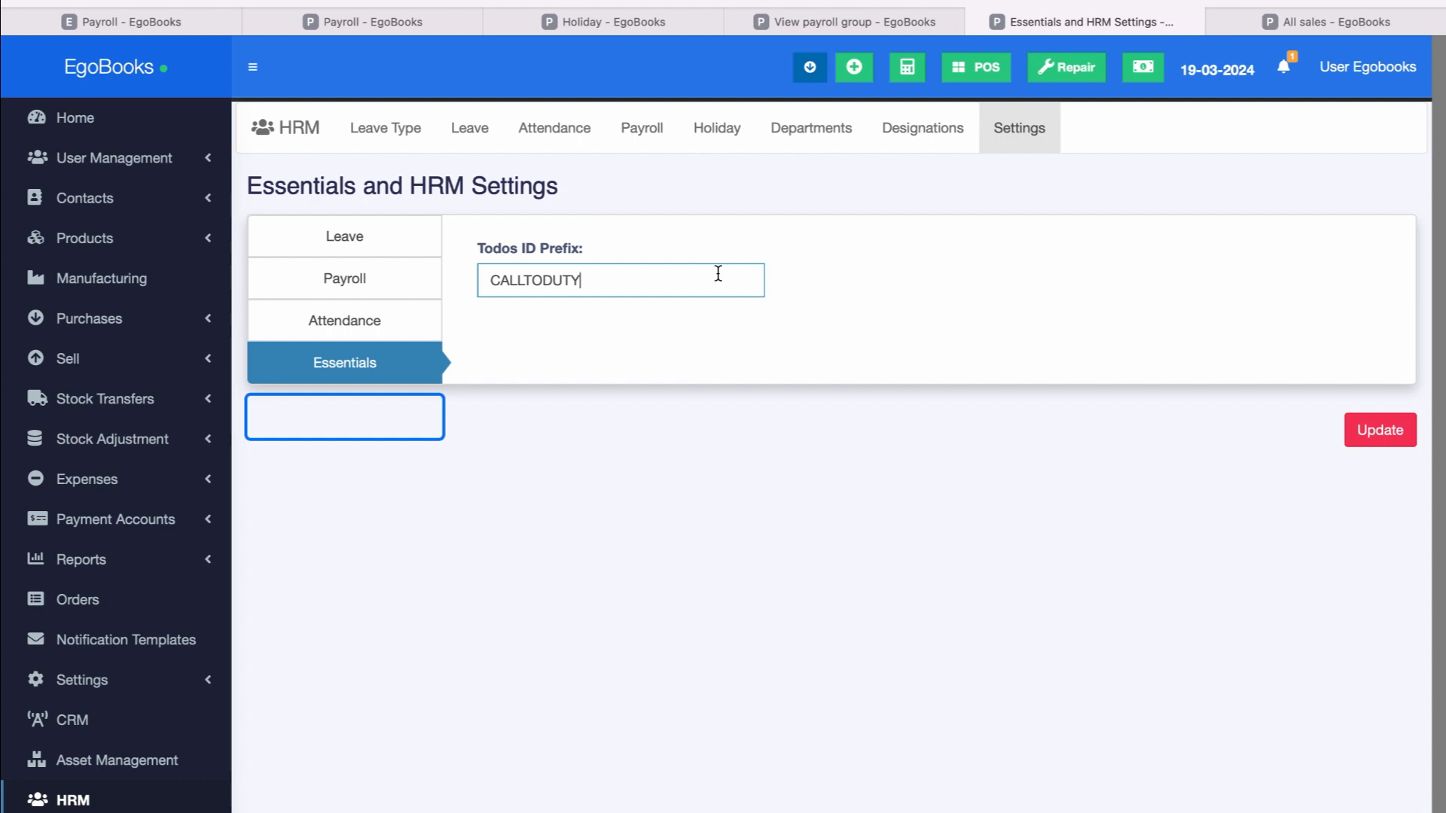
pyautogui.scroll(-1, 509, 495)
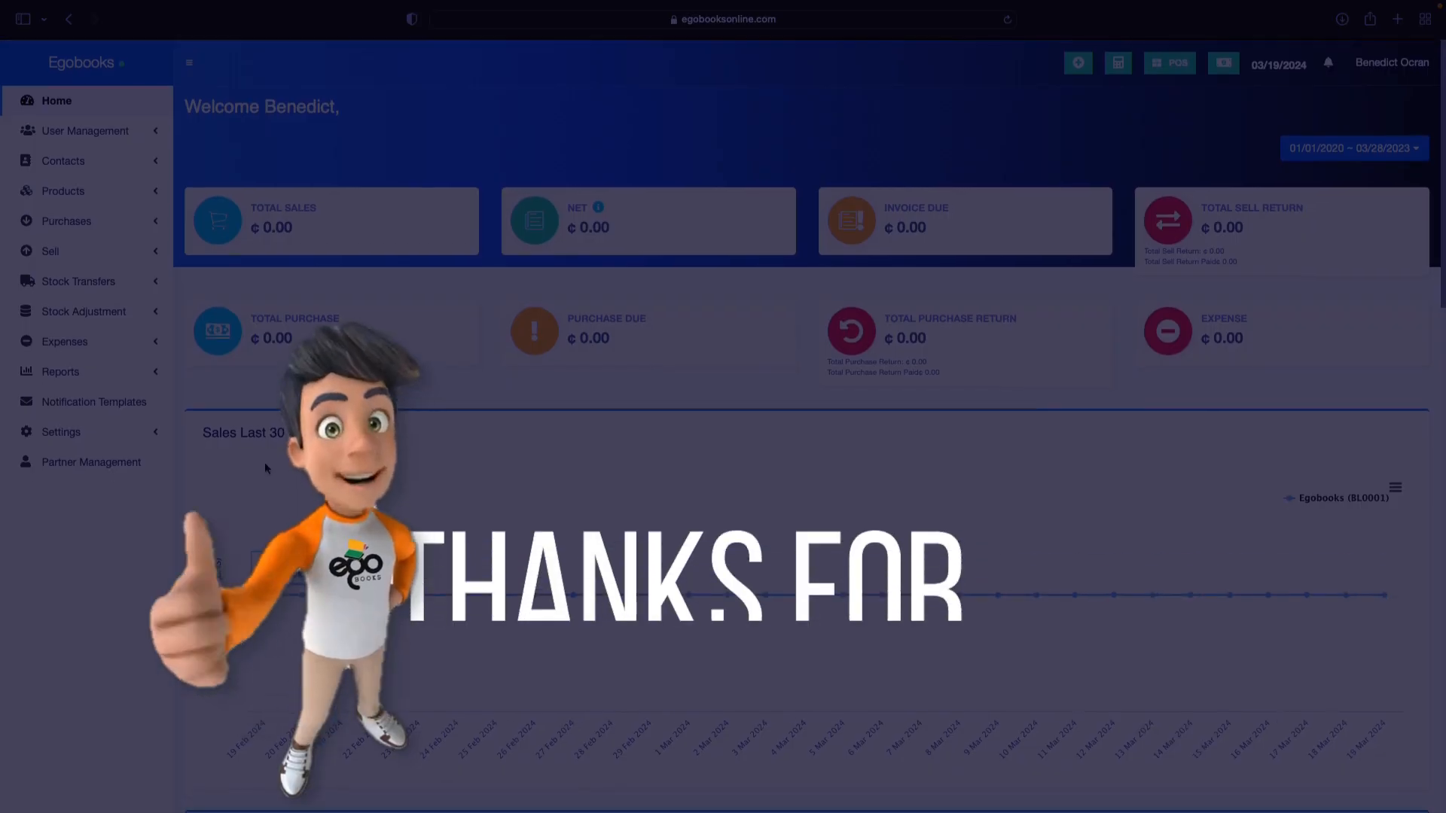
pyautogui.click(154, 134)
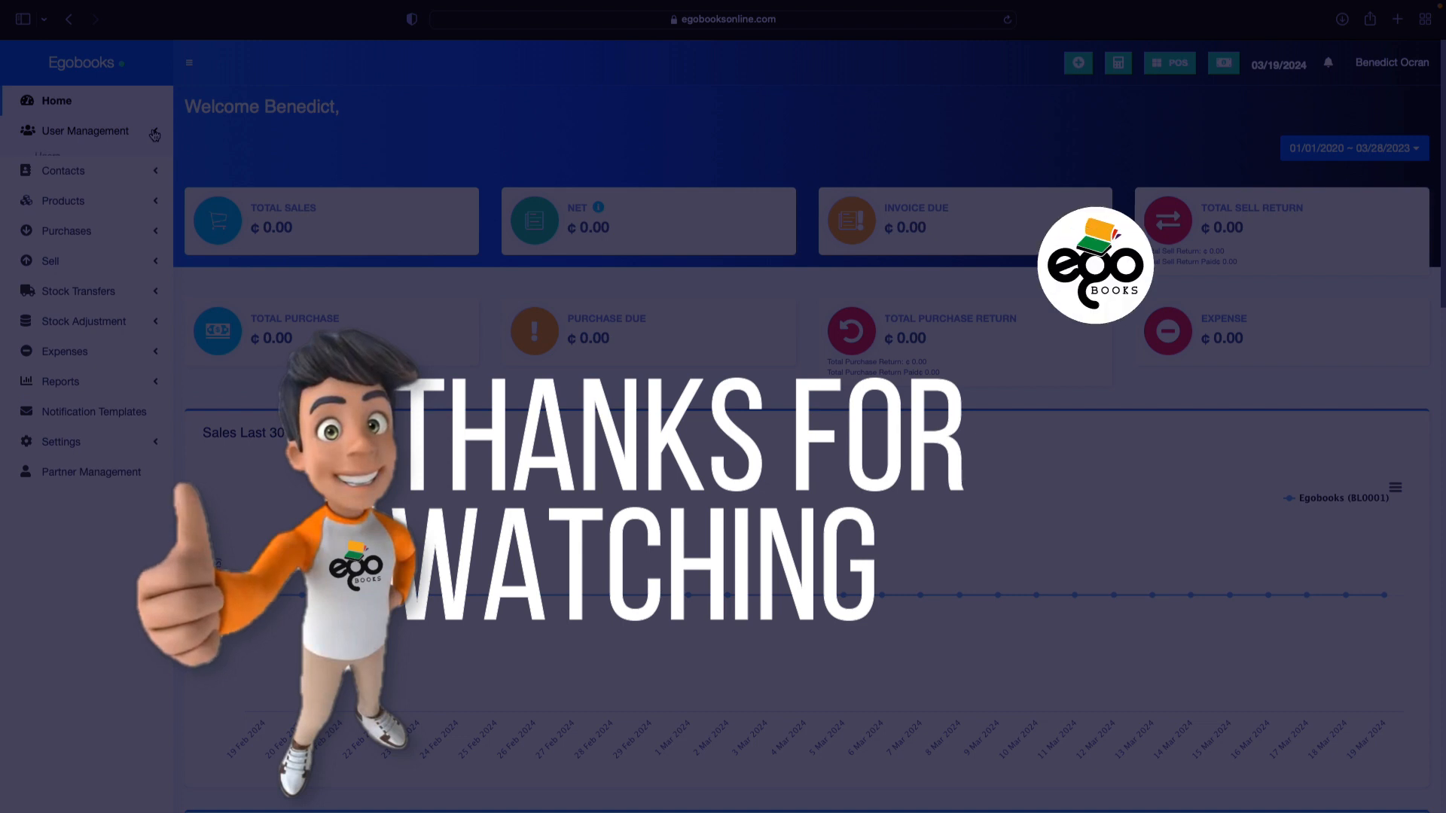